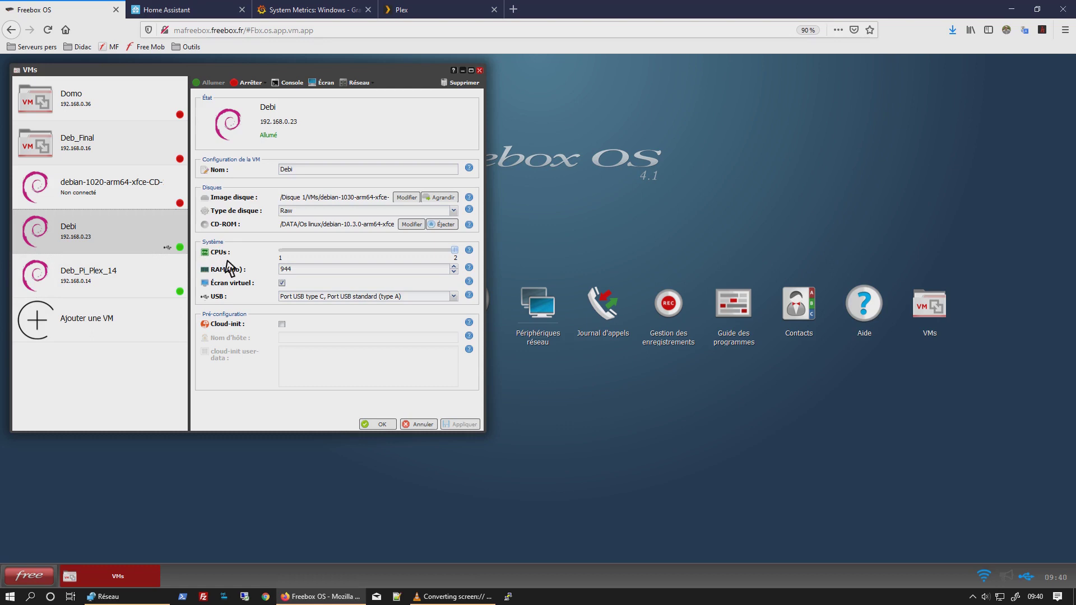
# - Compare the configuration of the Debi and Deb_Pi_Plex_14 virtual machines, including their CPU, RAM, disk and USB settings
pyautogui.click(90, 281)
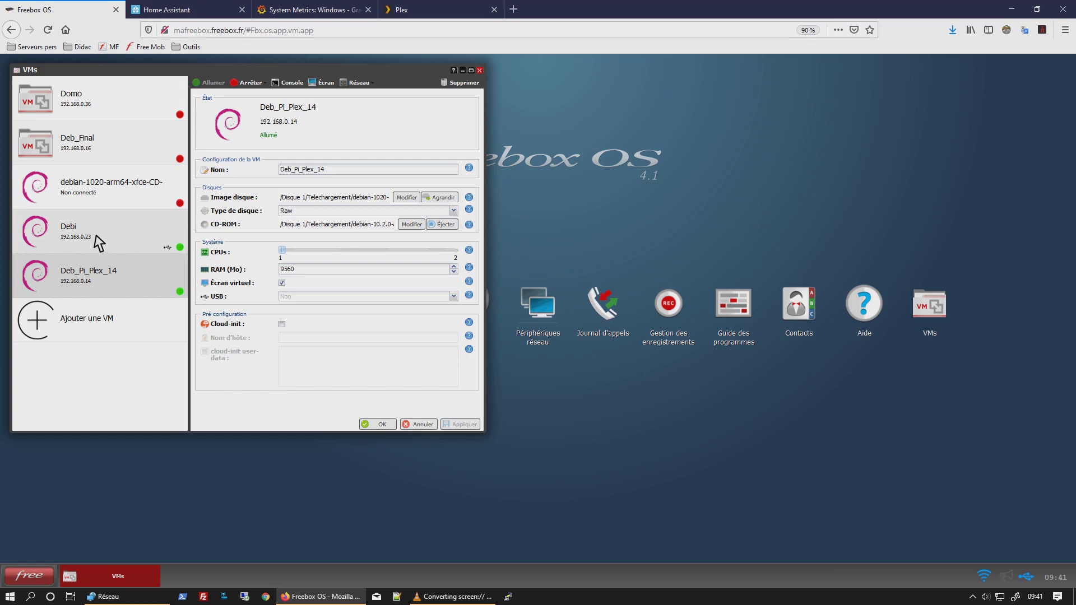
pyautogui.click(93, 273)
pyautogui.click(108, 243)
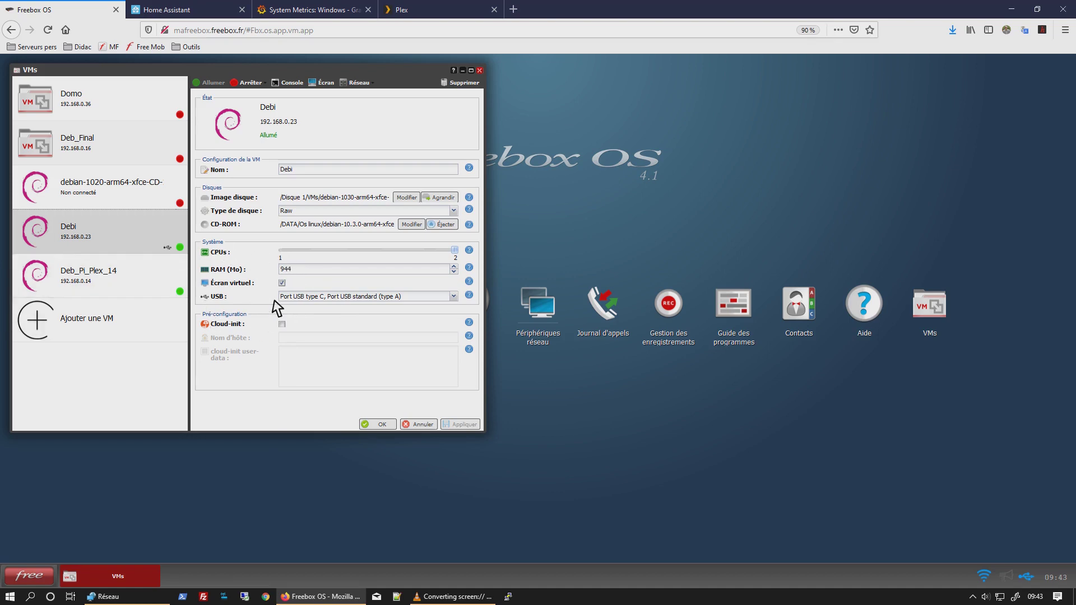
pyautogui.click(117, 277)
pyautogui.click(101, 232)
pyautogui.click(124, 274)
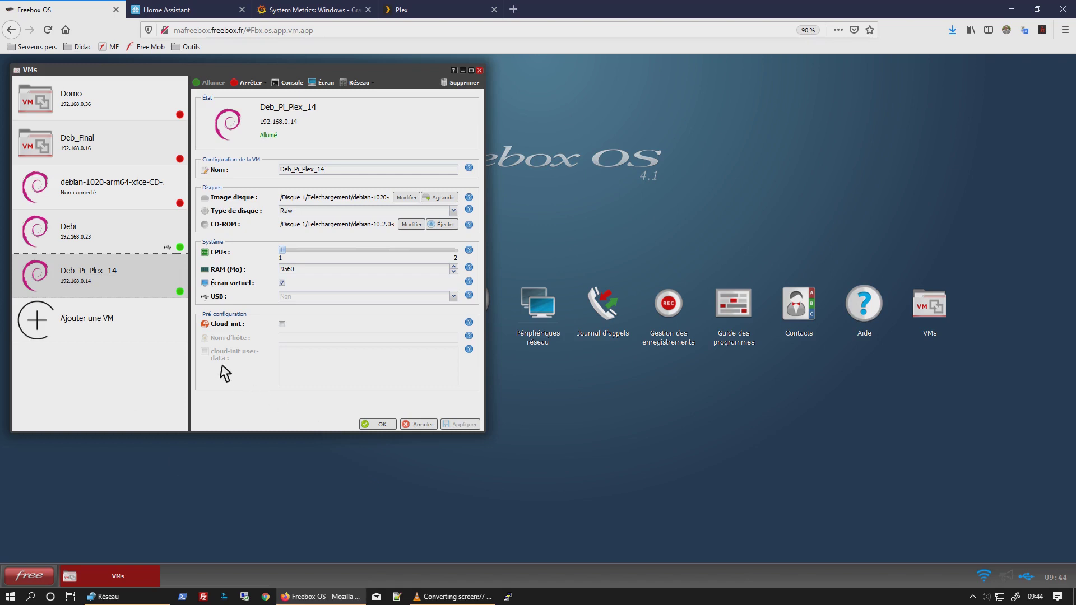
# - Start adding a VM and, after reviewing the available pre-installed systems, choose installation from an ISO image with a new virtual disk
pyautogui.click(150, 331)
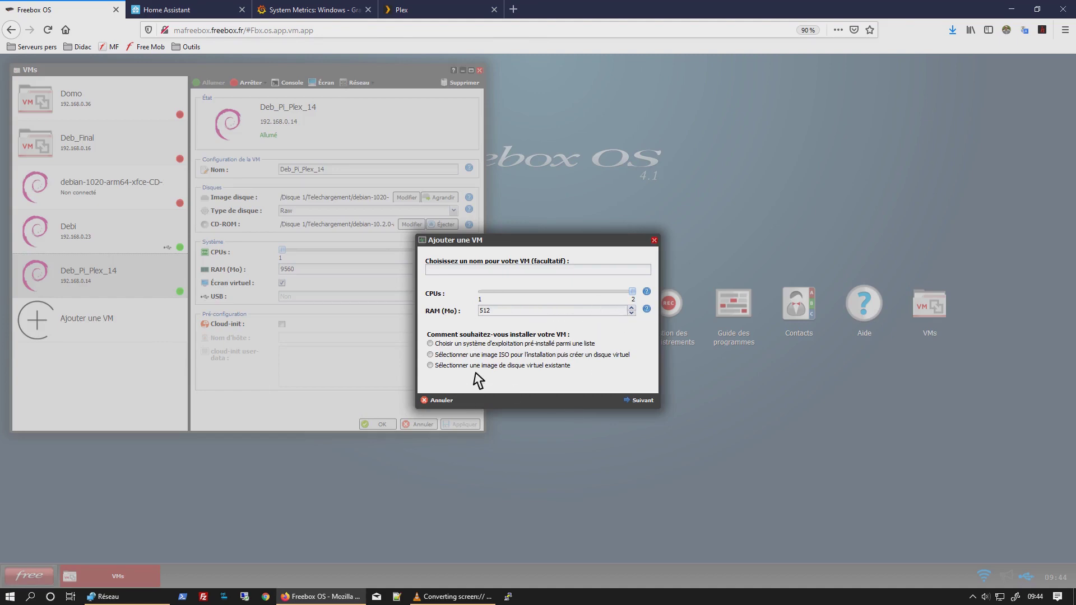
pyautogui.click(448, 345)
pyautogui.click(642, 403)
pyautogui.click(636, 261)
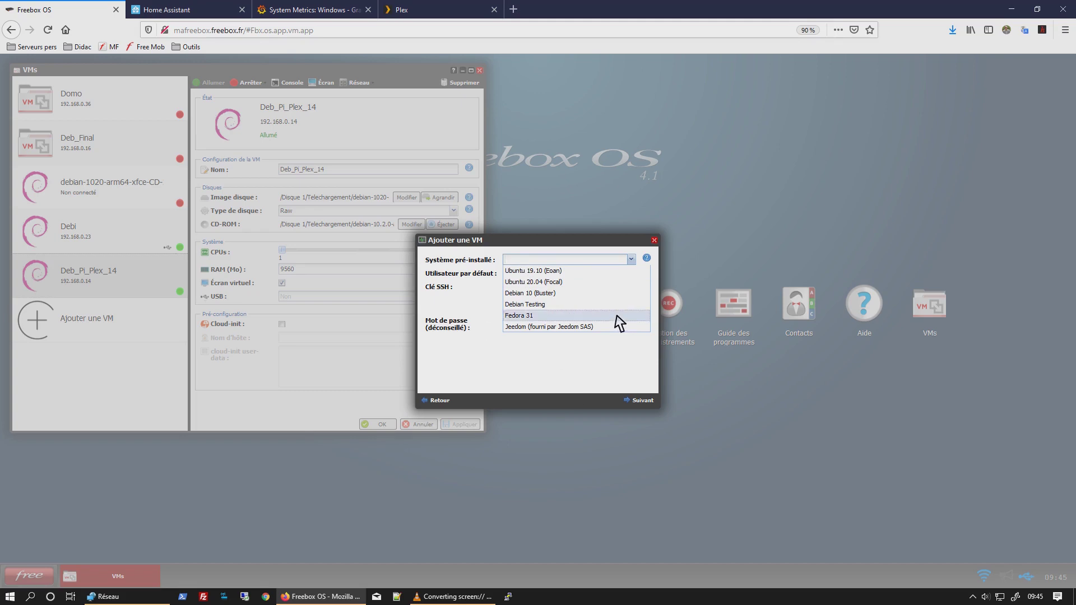
pyautogui.click(525, 360)
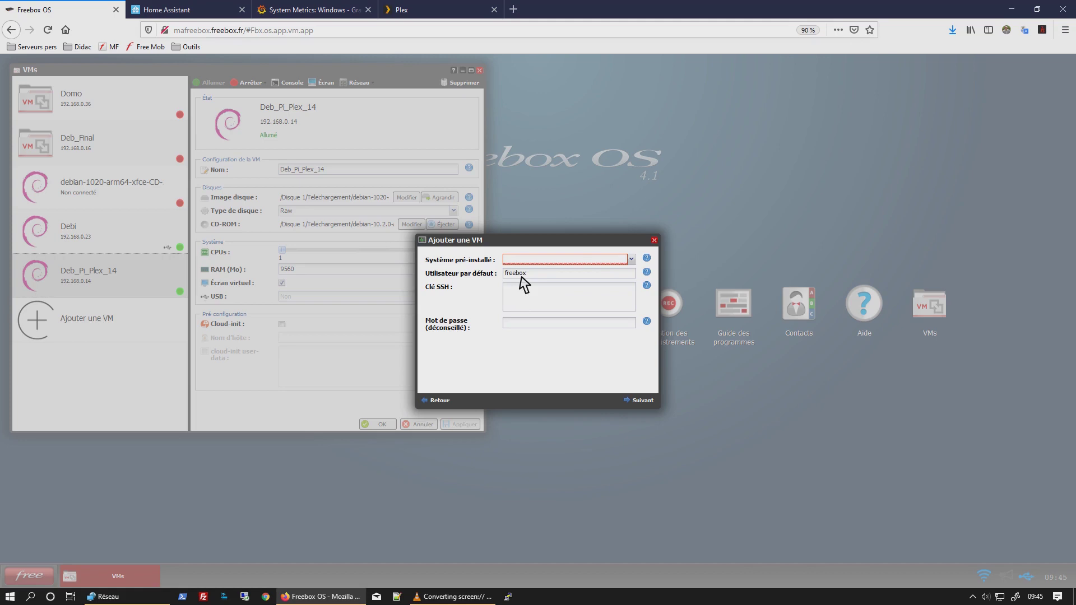
pyautogui.click(443, 401)
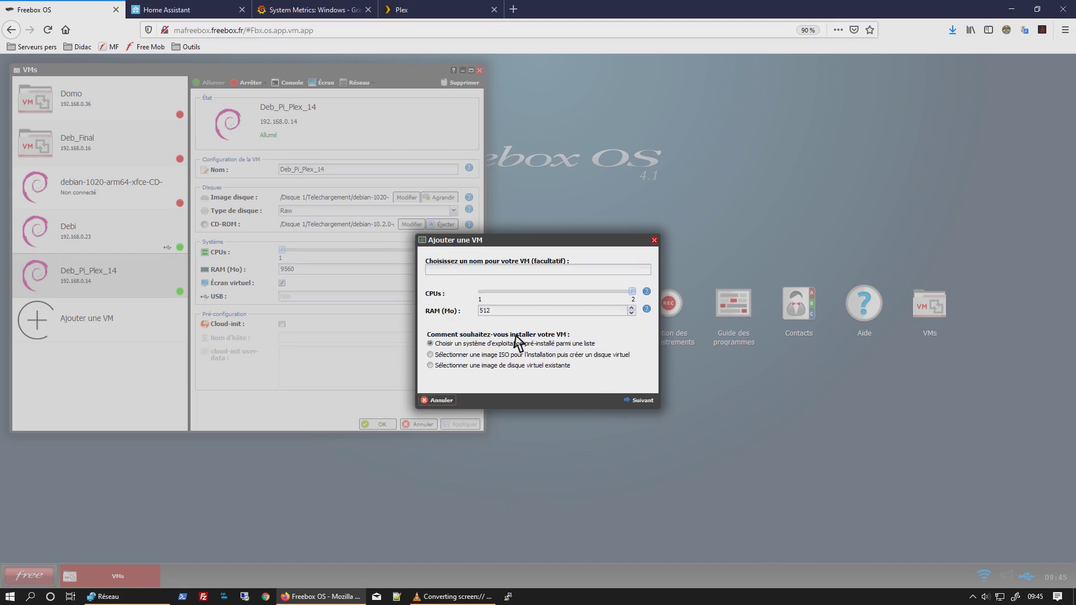
pyautogui.click(485, 355)
# - Open debian.org in a new browser tab and go to the HTTP download page for CD/DVD images
pyautogui.click(513, 9)
pyautogui.write('debi')
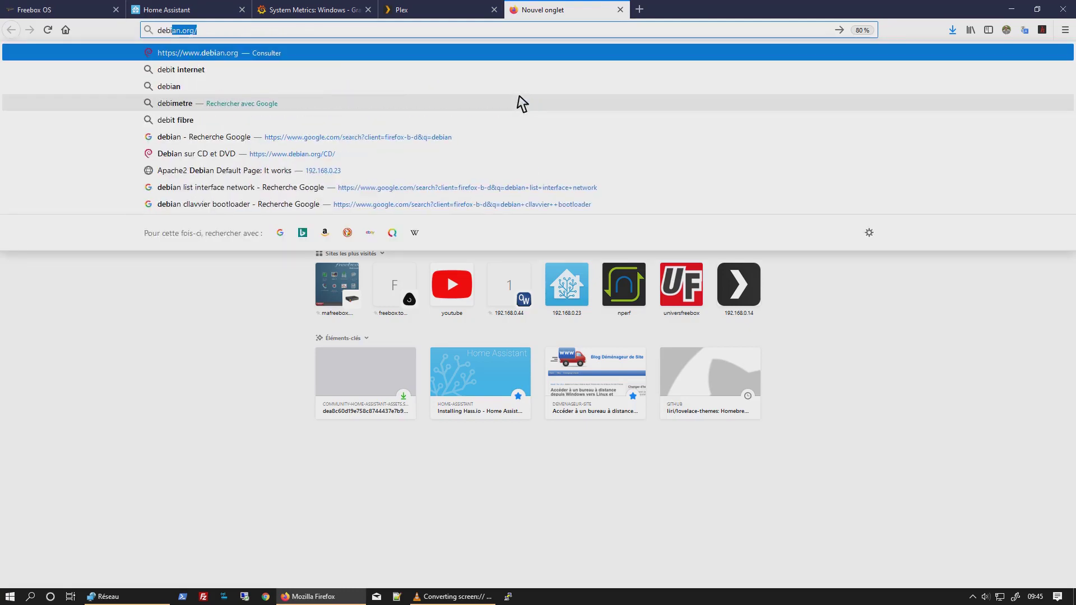
pyautogui.press('Return')
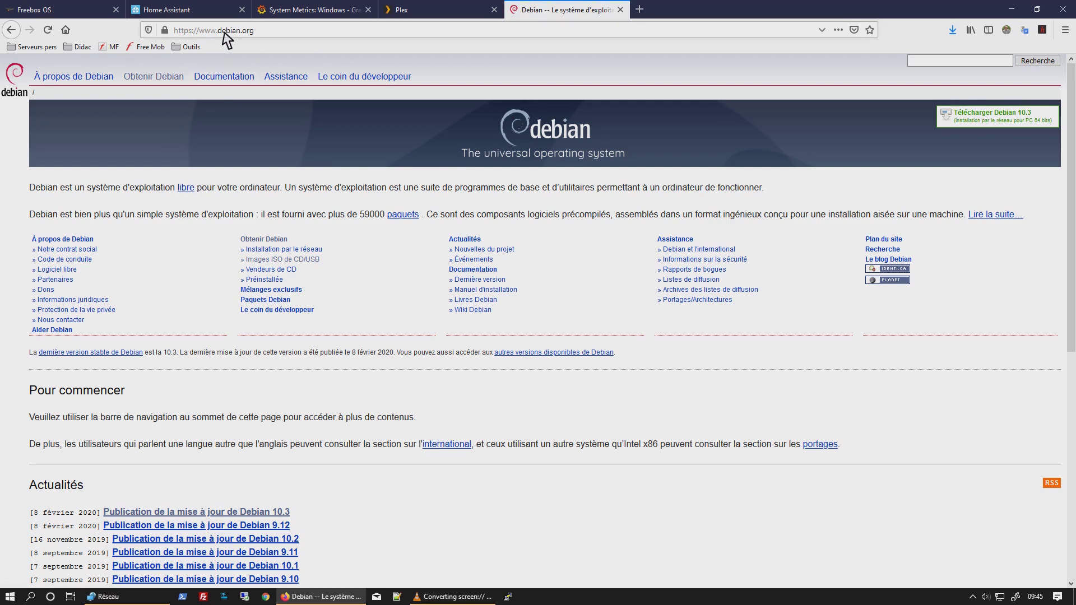
pyautogui.scroll(-2, 233, 349)
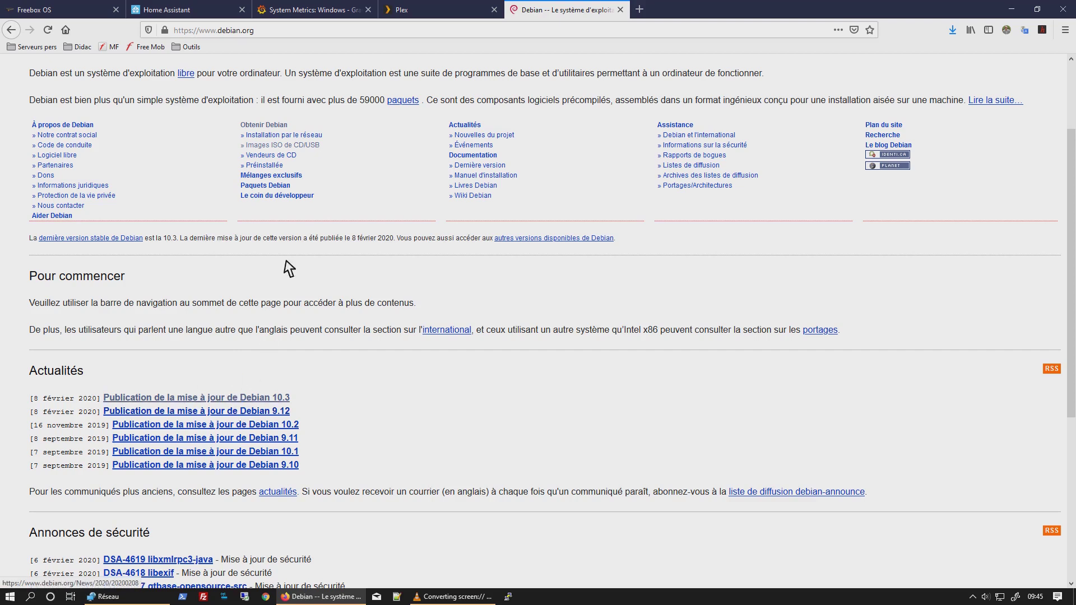
pyautogui.scroll(3, 298, 263)
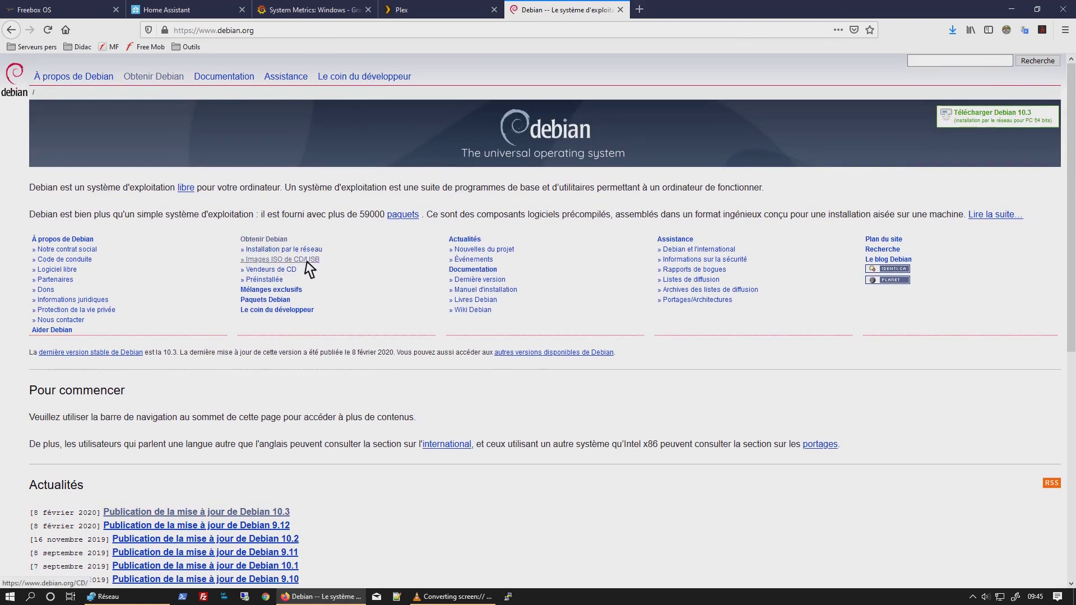
pyautogui.click(299, 260)
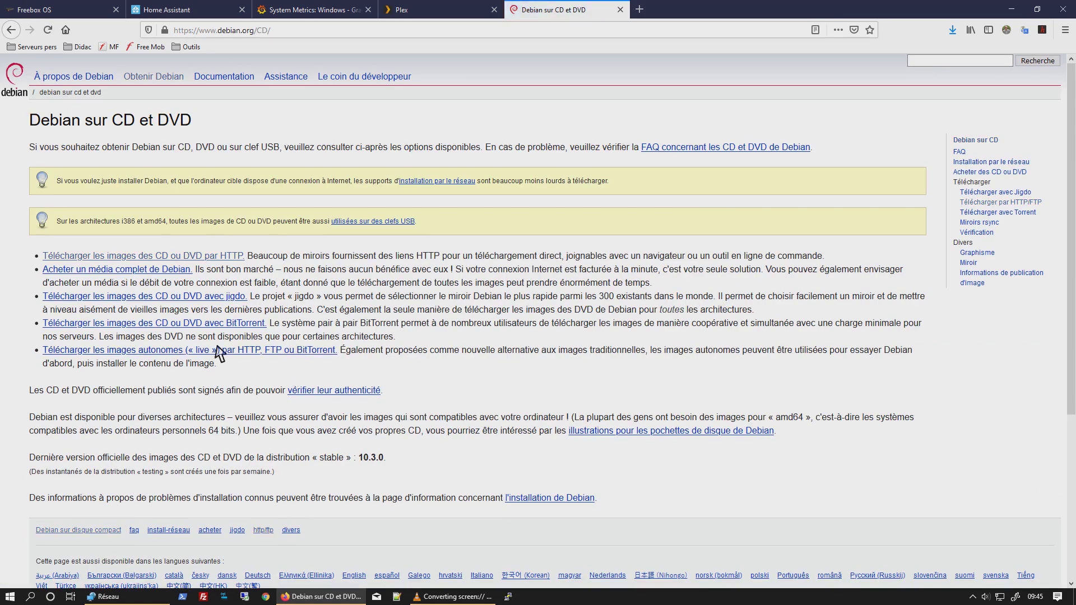
pyautogui.click(212, 256)
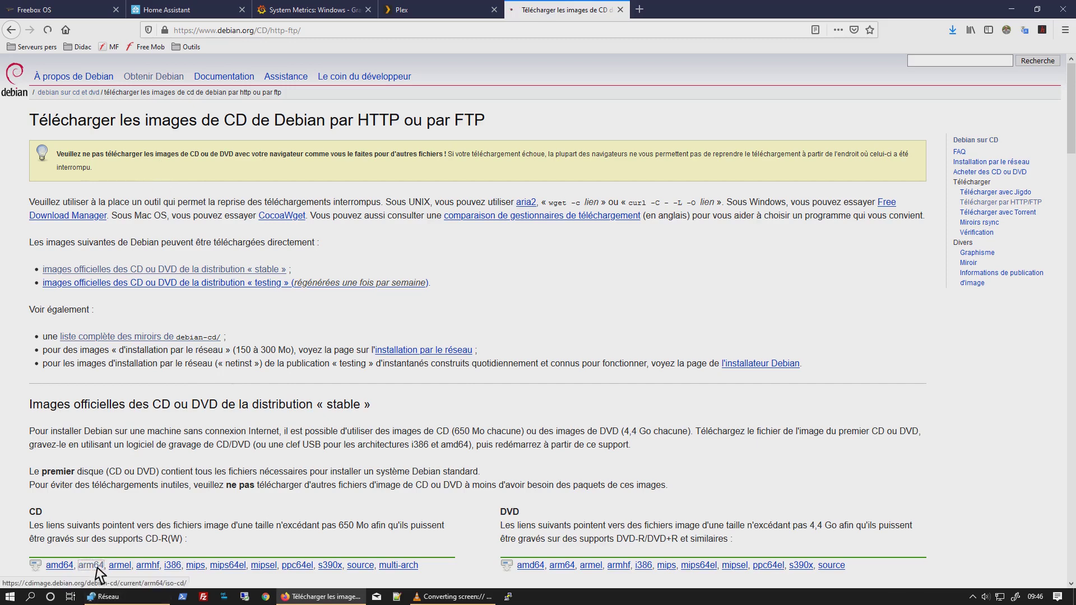
# - Open the stable arm64 CD images and start downloading debian-10.3.0-arm64-xfce-CD-1.iso
pyautogui.click(97, 568)
pyautogui.scroll(-5, 303, 406)
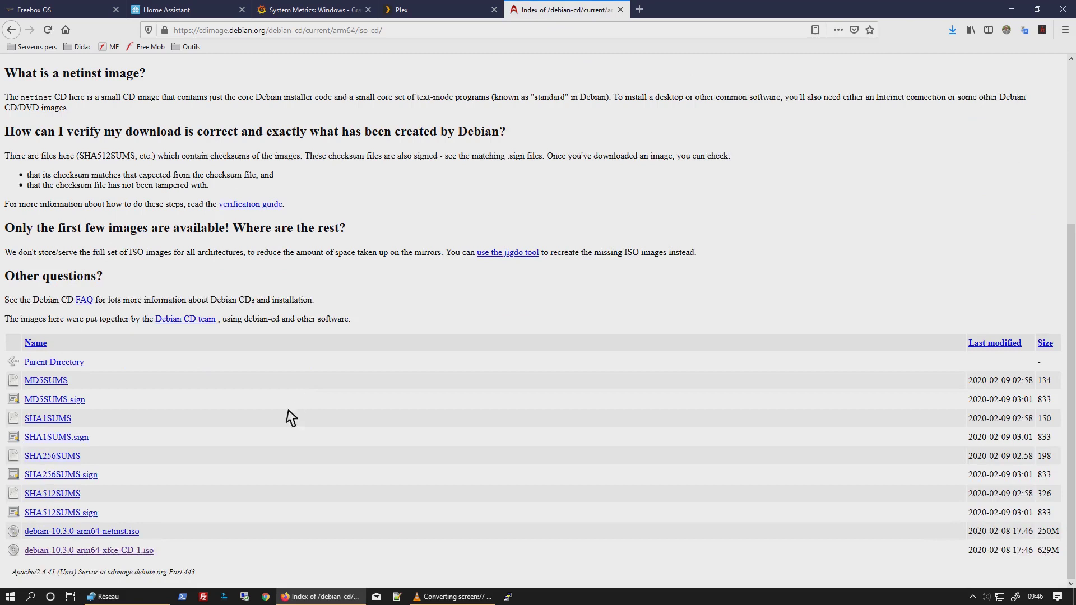
pyautogui.scroll(2, 149, 569)
pyautogui.scroll(-2, 157, 515)
pyautogui.click(96, 552)
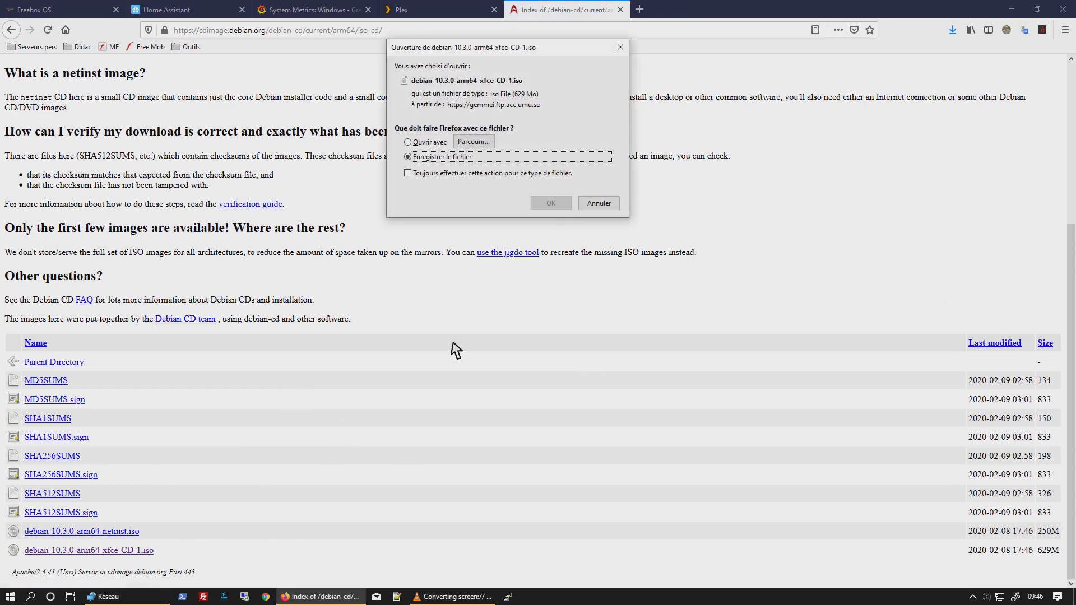
pyautogui.click(555, 203)
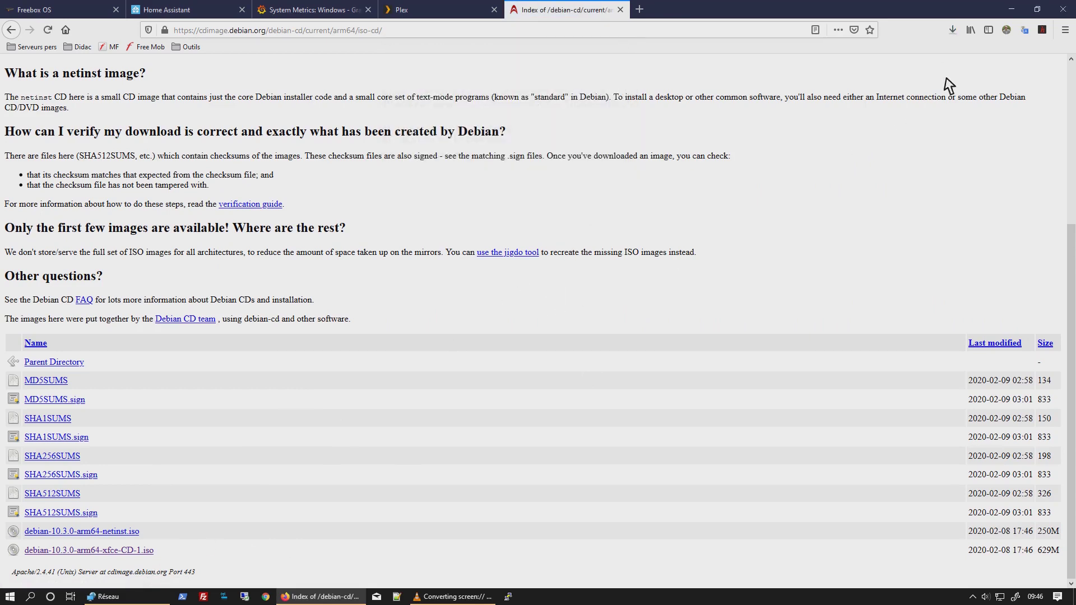
# - Check the ISO download's progress, cancel it and return to the Debian HTTP download page
pyautogui.click(956, 32)
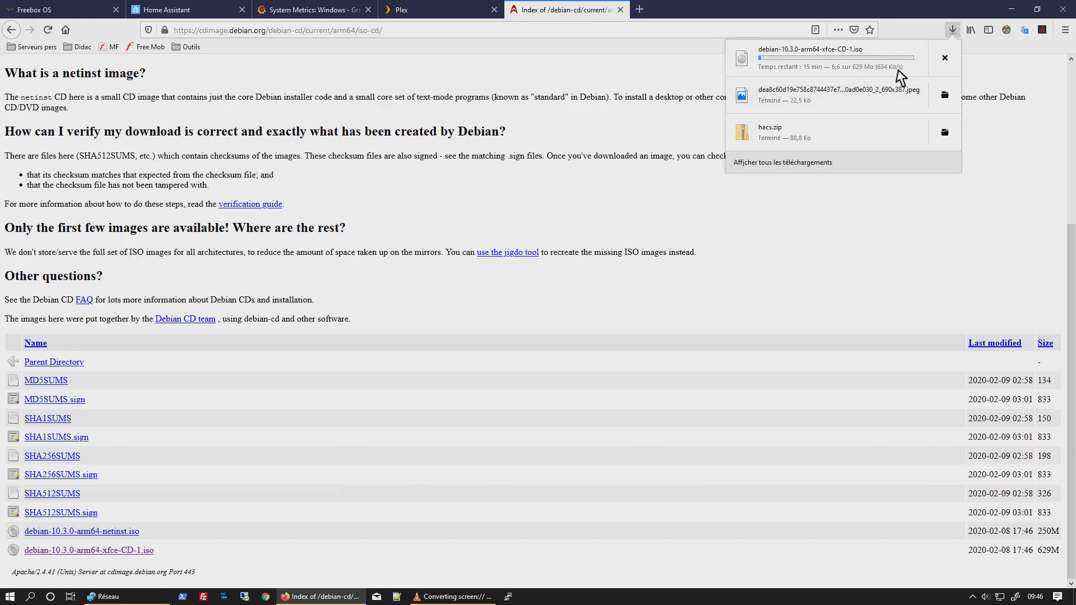
pyautogui.click(944, 58)
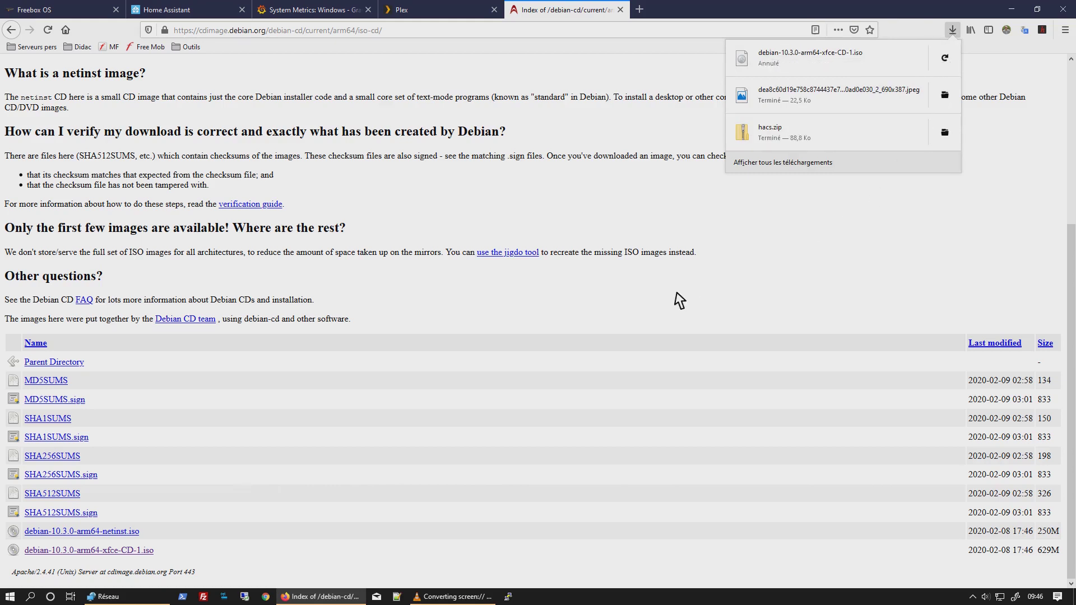
pyautogui.click(676, 298)
pyautogui.click(12, 29)
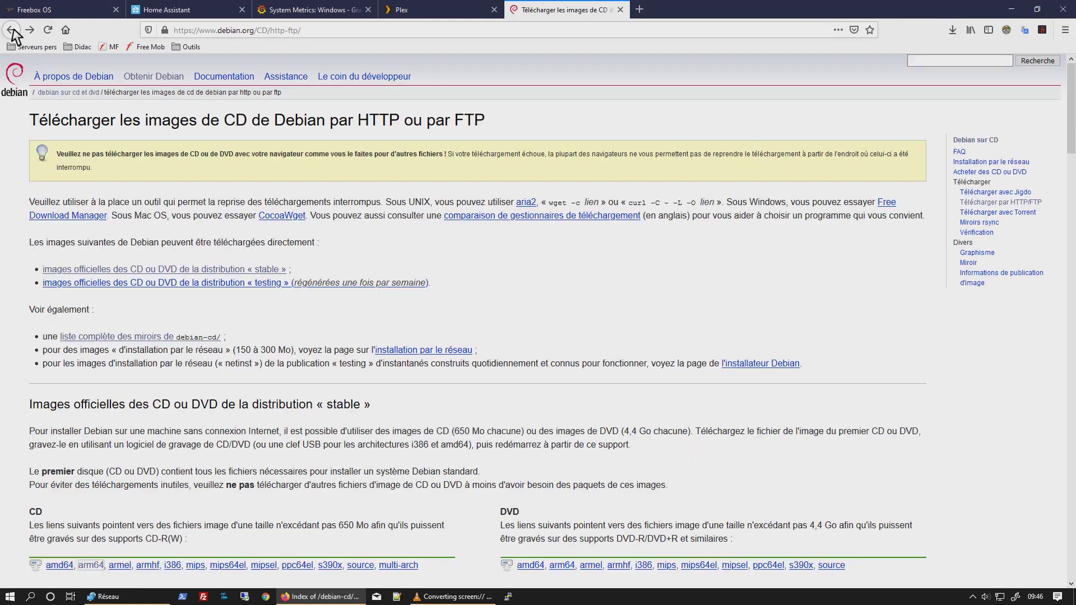
# - Find the French mirrors in the debian-cd mirror list and open the ftp.crifo.org one over HTTP
pyautogui.click(140, 336)
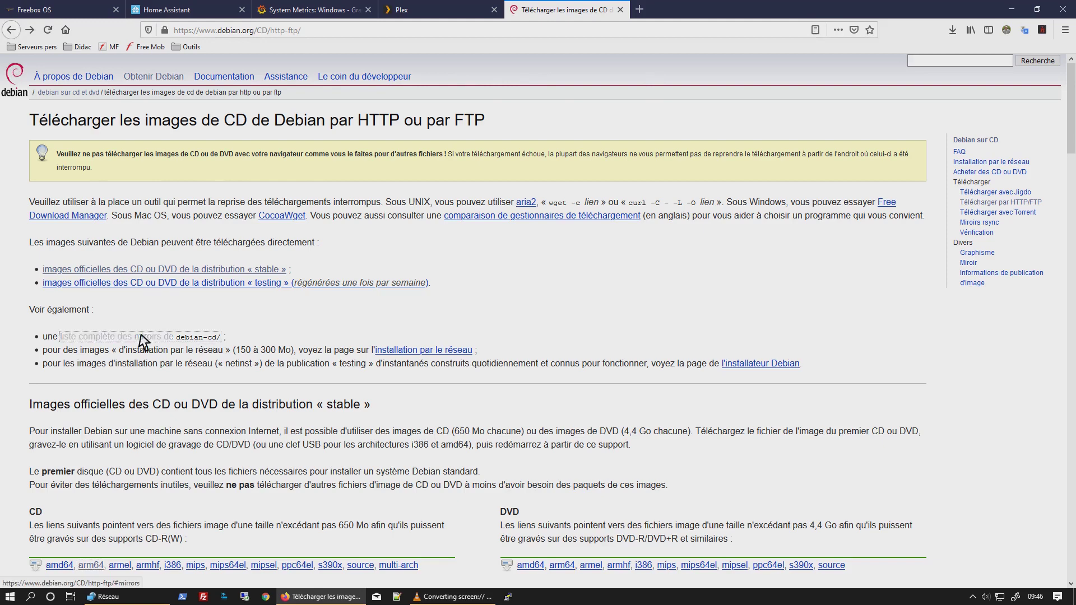
pyautogui.scroll(-10, 407, 308)
pyautogui.scroll(-15, 409, 309)
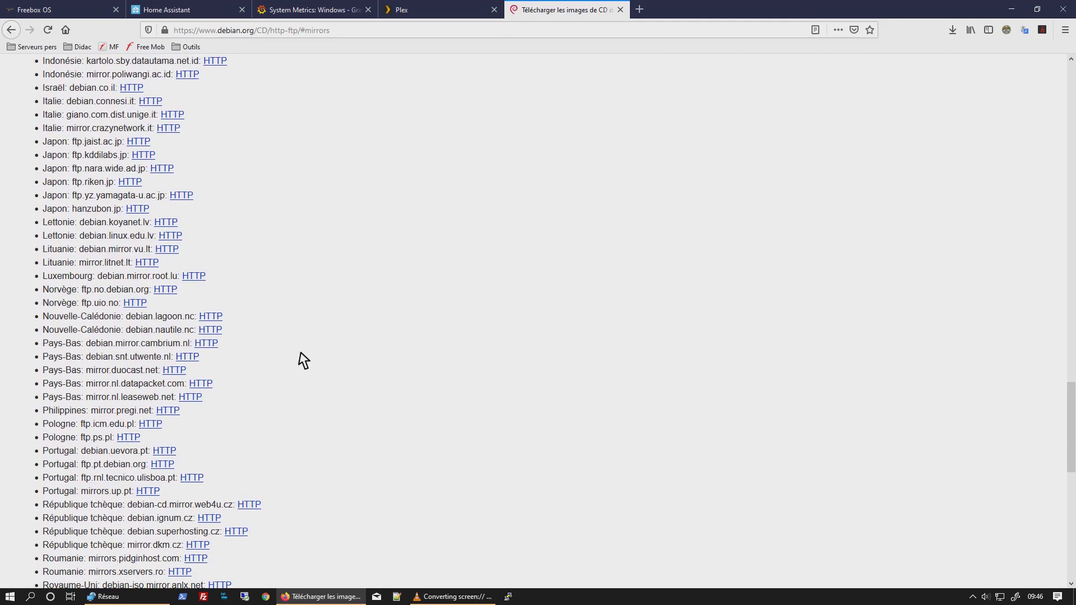
pyautogui.scroll(4, 304, 359)
pyautogui.scroll(2, 303, 359)
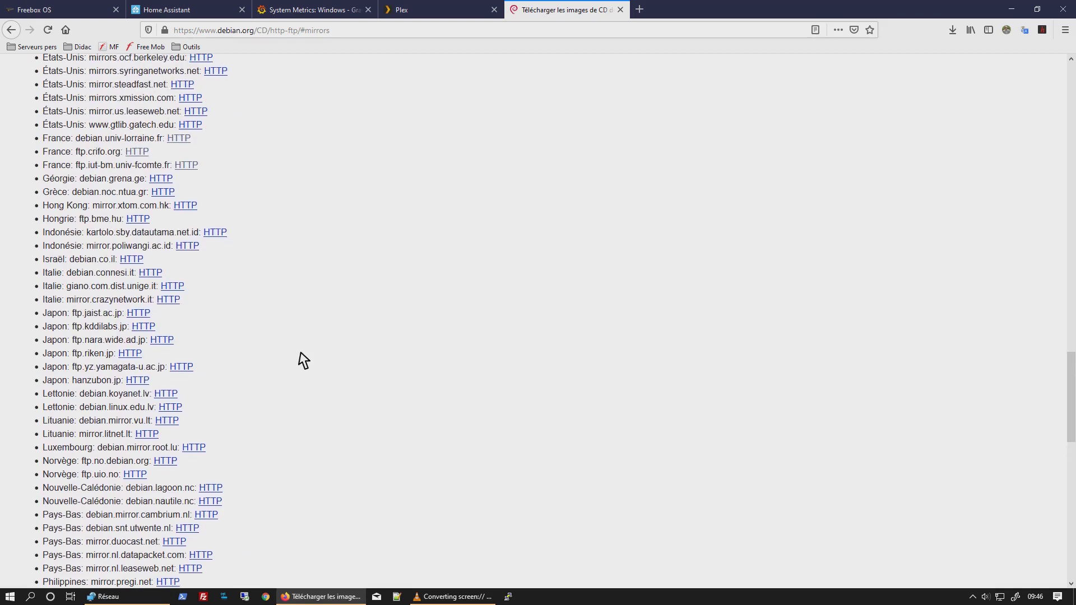
pyautogui.click(138, 152)
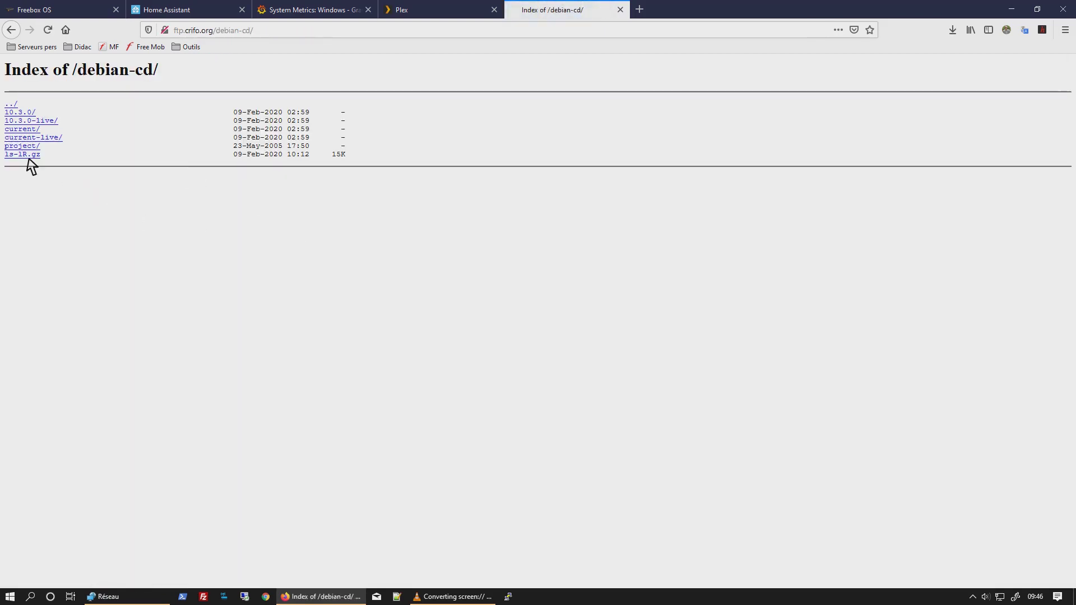
# - Start downloading debian-10.3.0-arm64-xfce-CD-1.iso from the mirror's 10.3.0/arm64/iso-cd folder
pyautogui.click(24, 113)
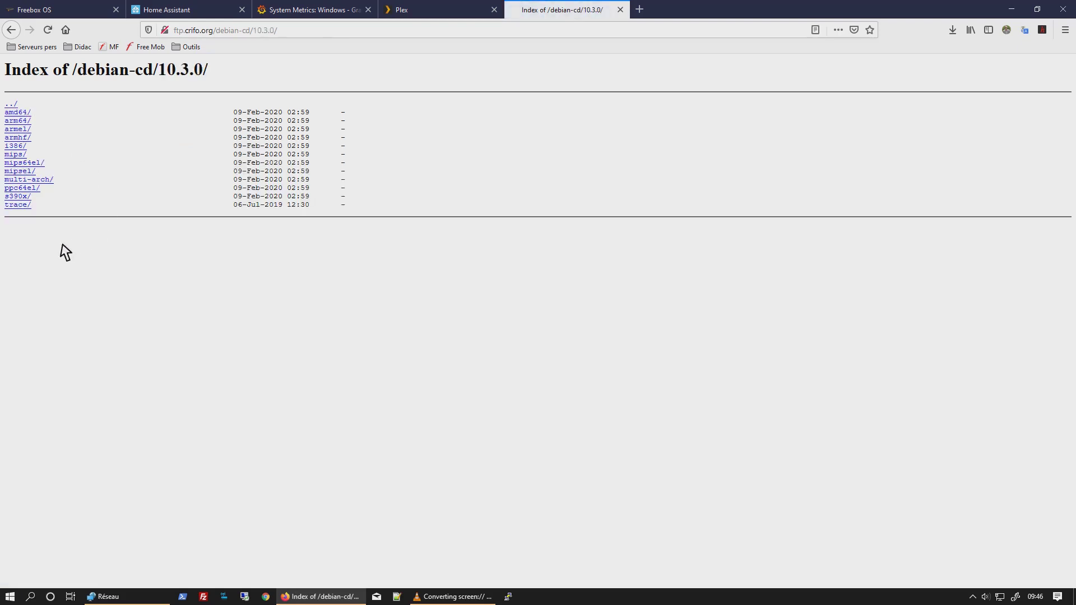
pyautogui.click(22, 121)
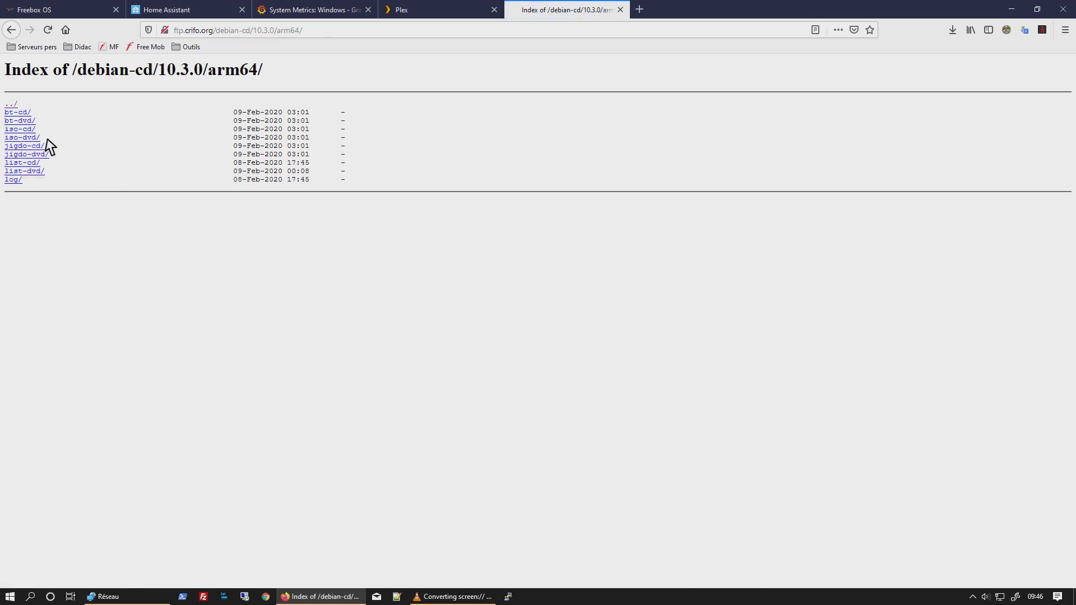
pyautogui.click(25, 129)
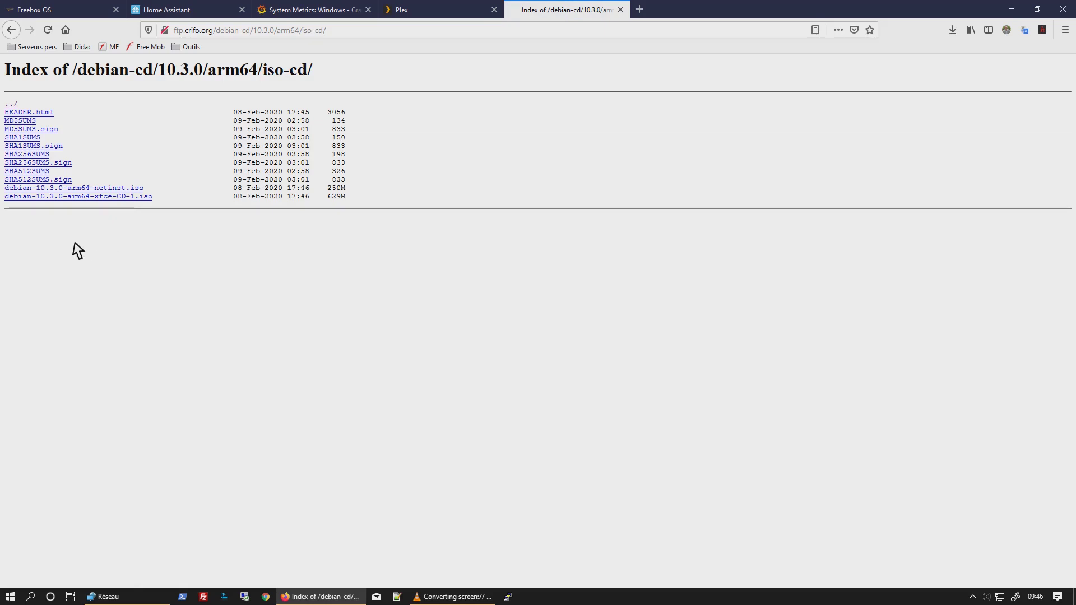
pyautogui.click(103, 197)
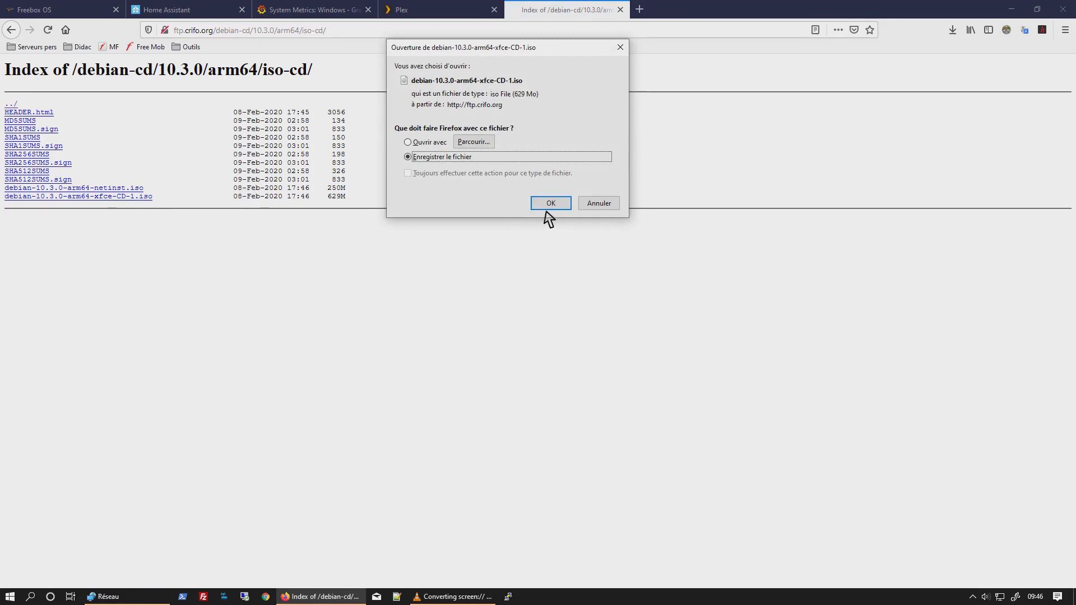
pyautogui.click(547, 207)
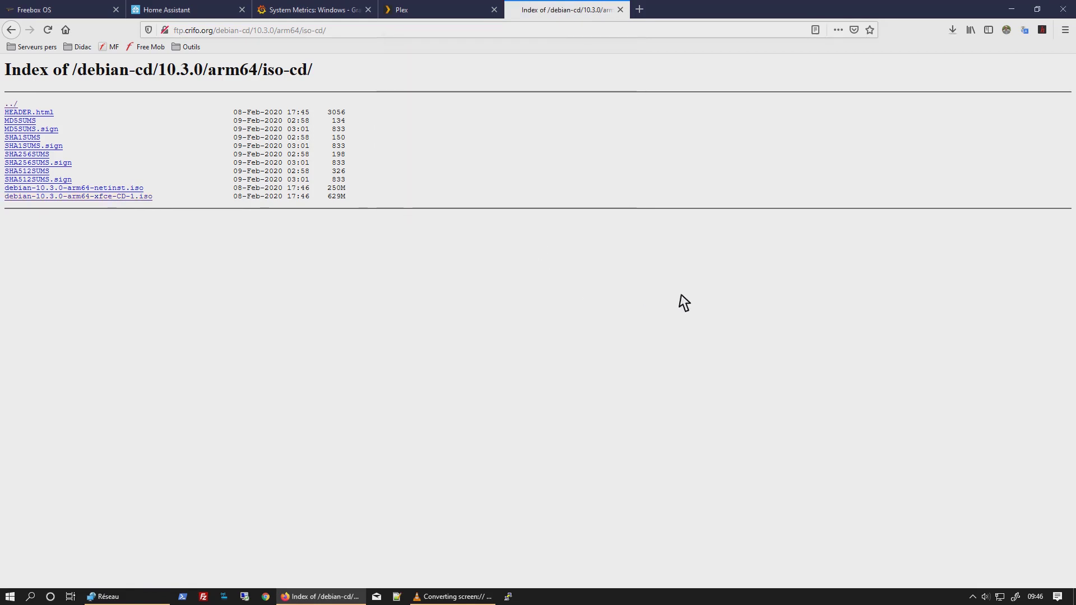
# - Check the progress of the ISO download from the mirror and cancel it
pyautogui.click(955, 33)
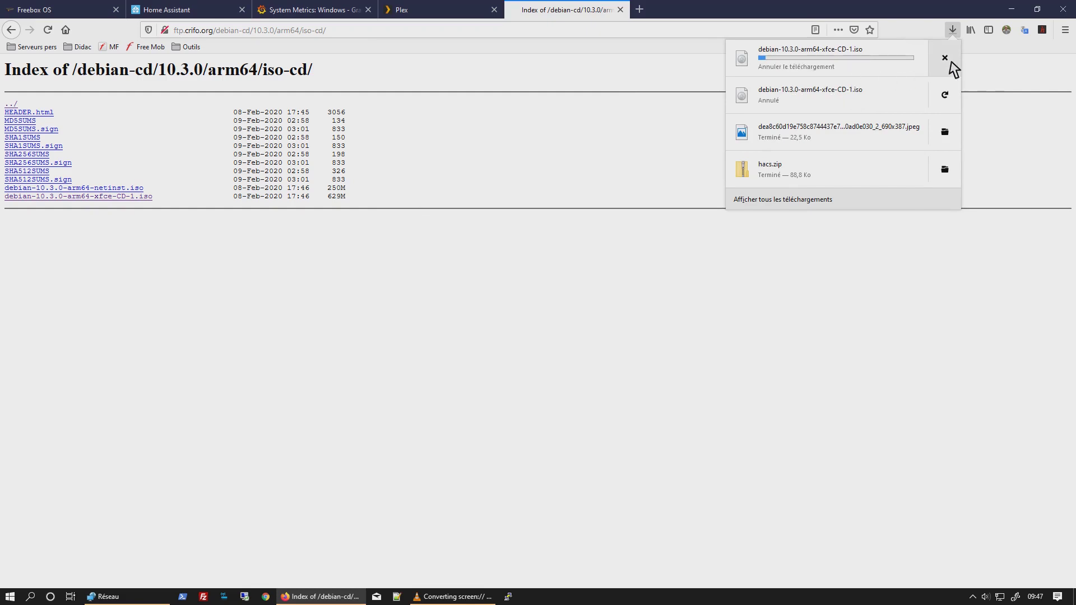
pyautogui.click(945, 59)
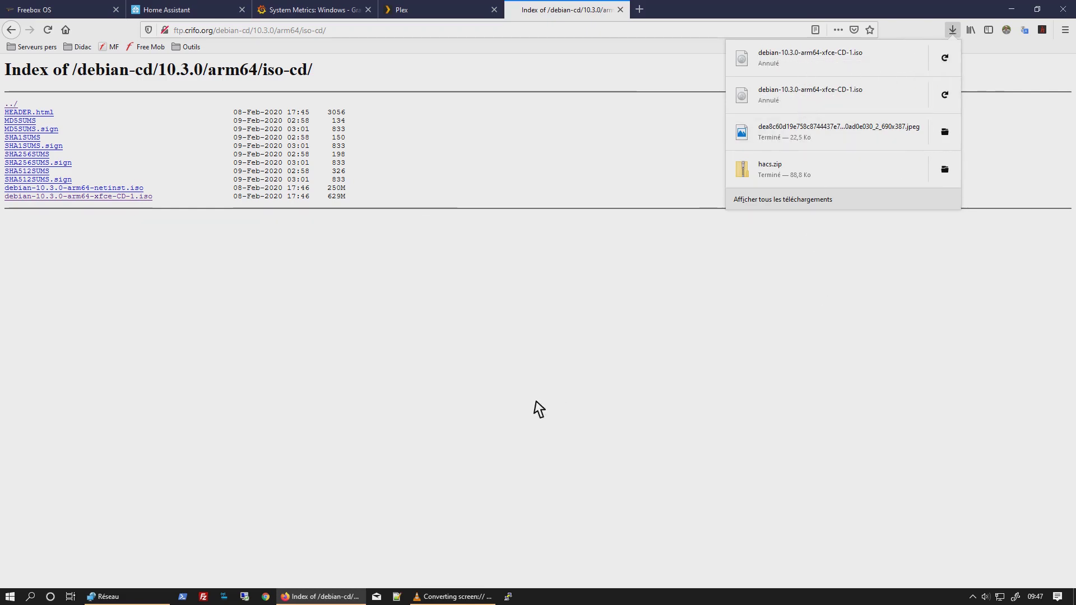
pyautogui.click(535, 410)
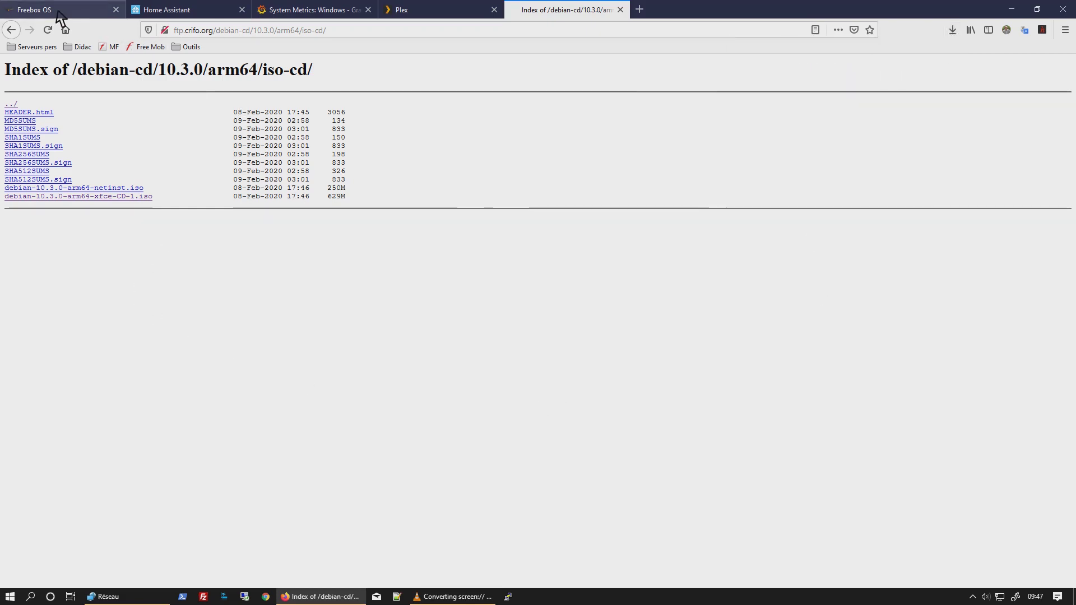
# - Switch to Freebox OS and choose the debian-10.3.0 ISO from DATA/Os linux as the new VM's installation image
pyautogui.click(60, 11)
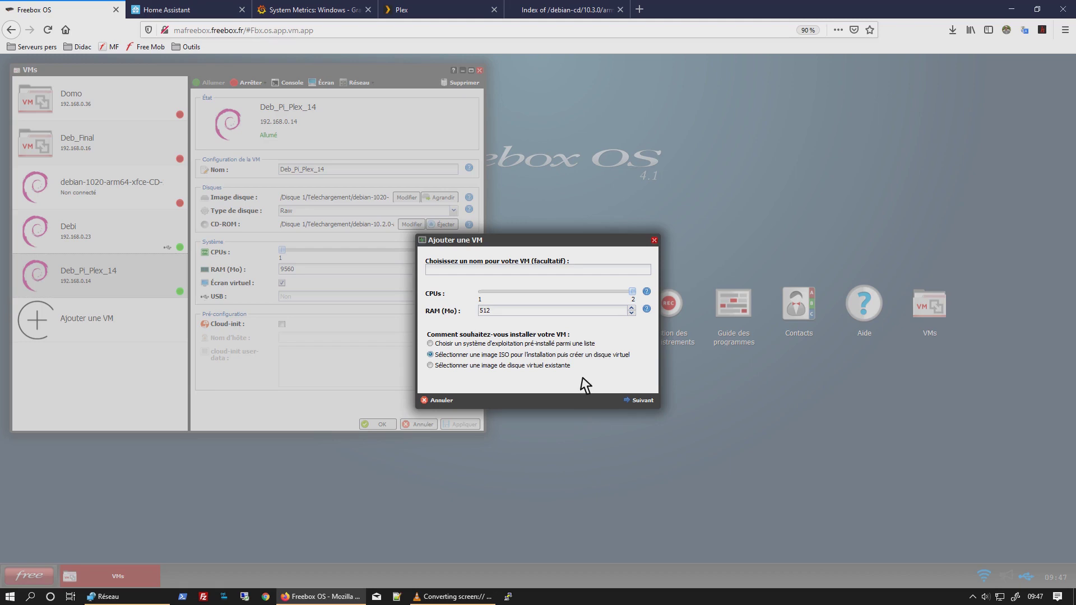
pyautogui.click(640, 400)
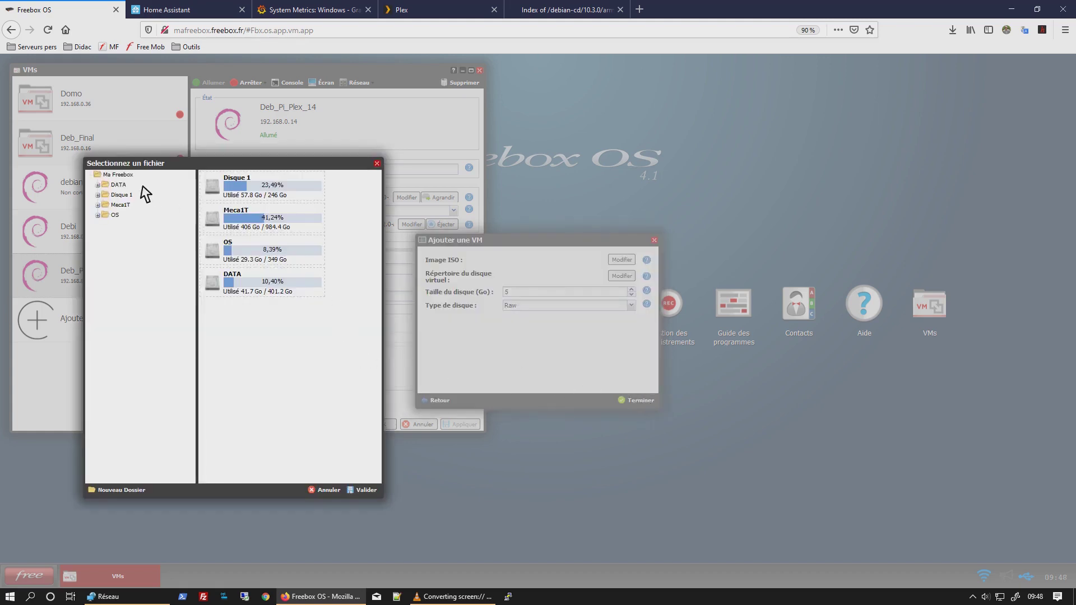
pyautogui.click(103, 184)
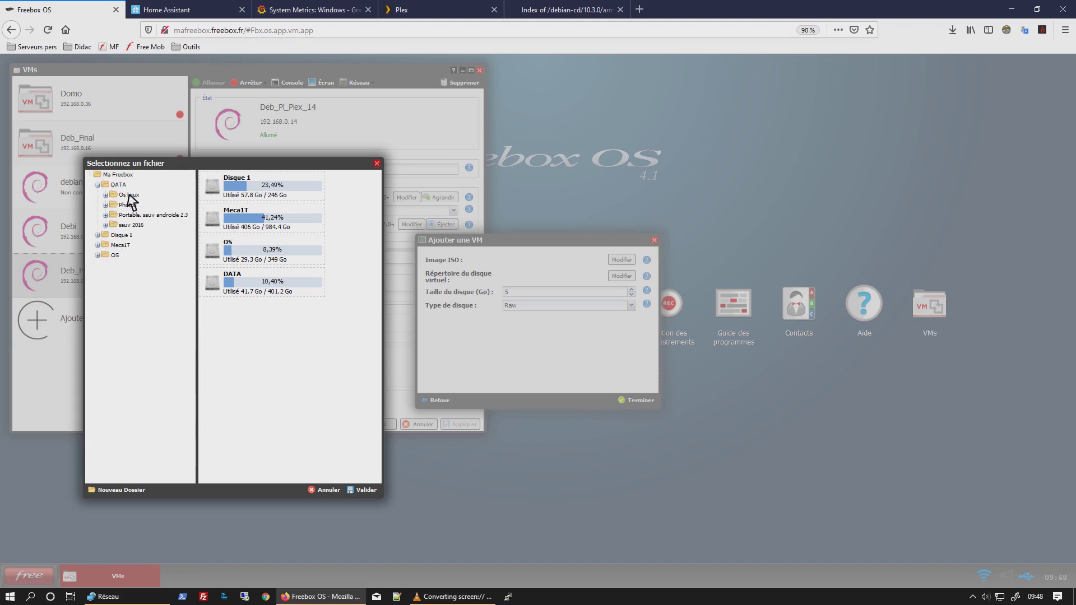
pyautogui.click(127, 195)
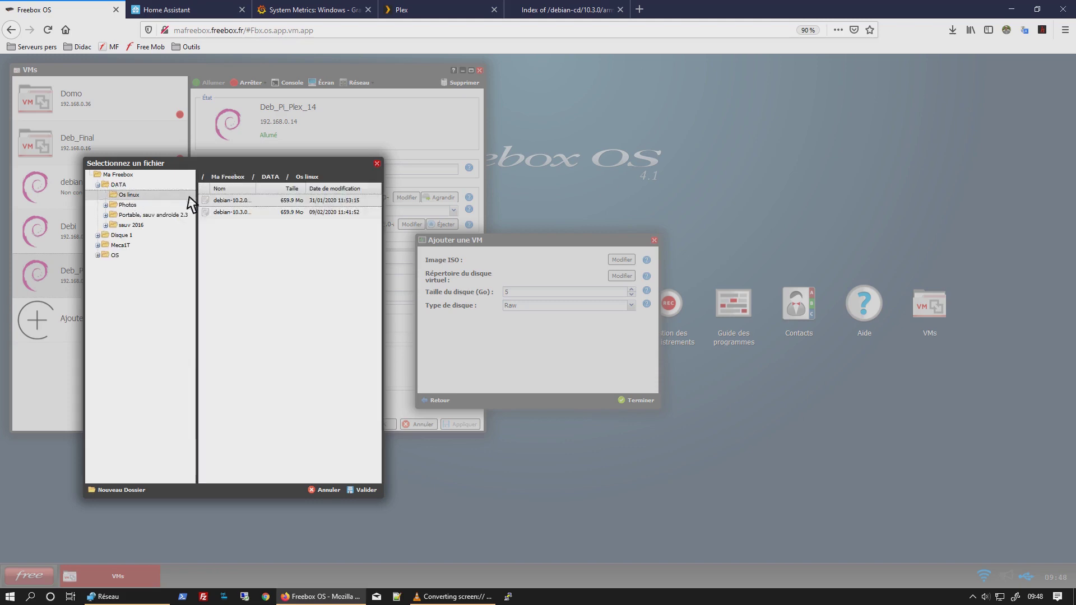
pyautogui.click(250, 213)
pyautogui.click(365, 490)
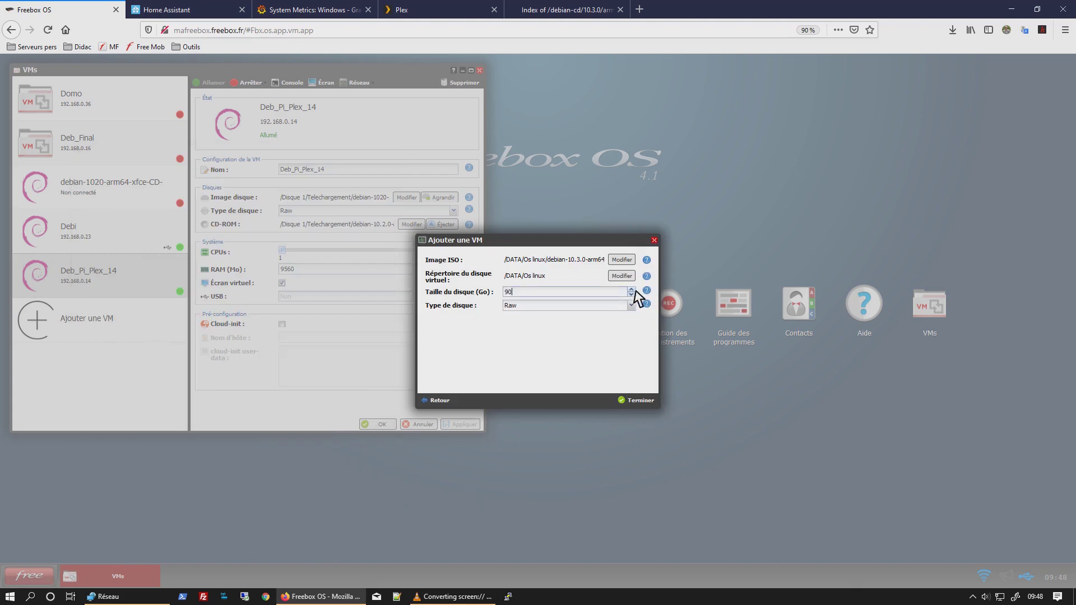
# - Set the new VM's virtual disk size to 30 GB and its disk directory to Disque 1/VMs
pyautogui.click(634, 294)
pyautogui.click(636, 294)
pyautogui.click(636, 294)
pyautogui.click(622, 276)
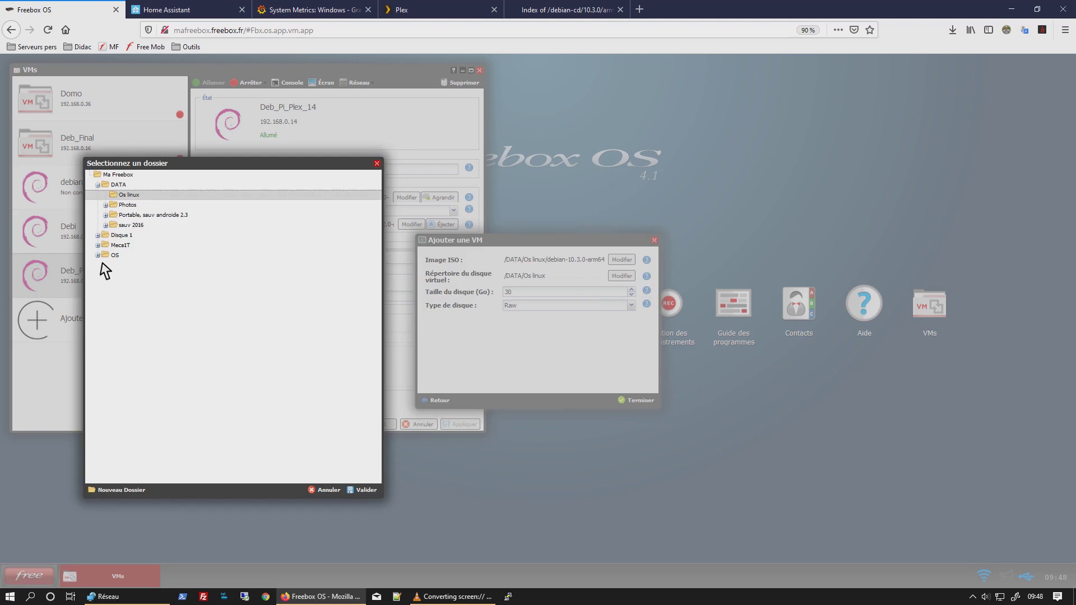
pyautogui.click(99, 236)
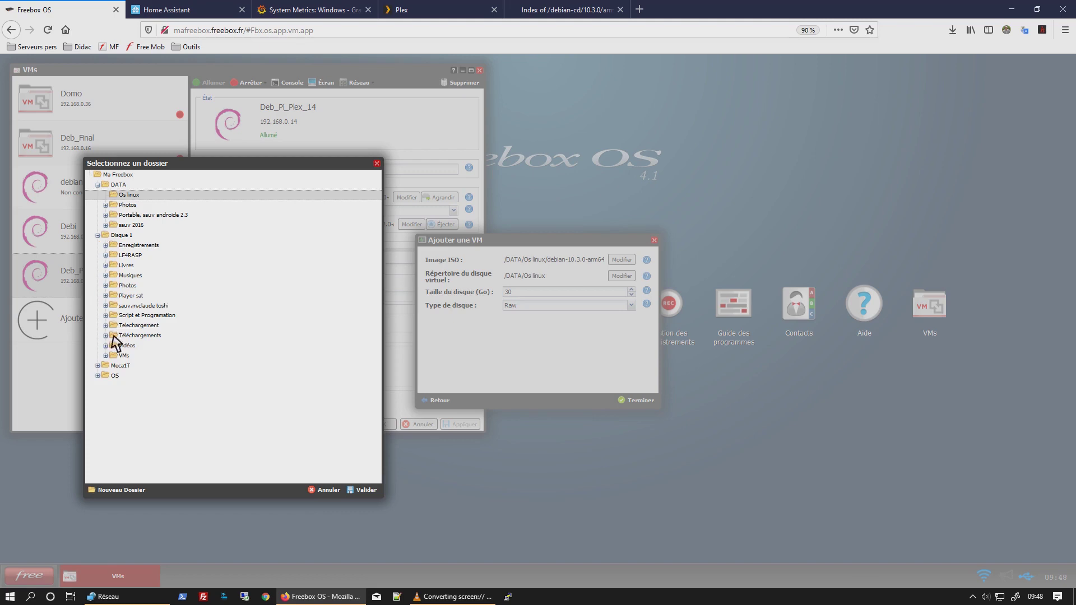
pyautogui.click(125, 355)
pyautogui.click(362, 490)
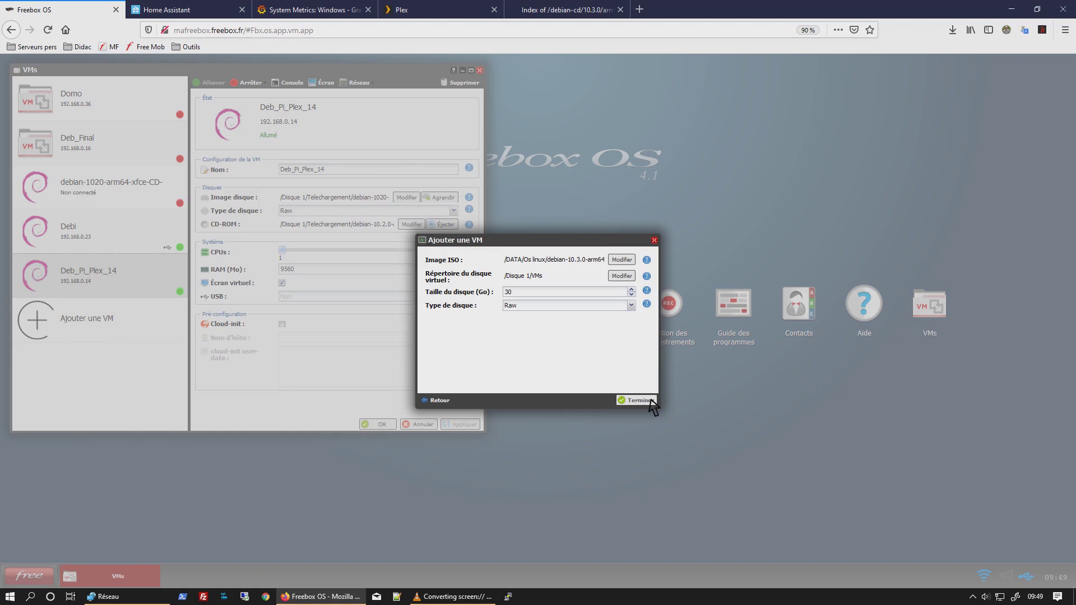
# - Try to create the VM with these disk settings, and close the VM creation wizard
pyautogui.click(650, 399)
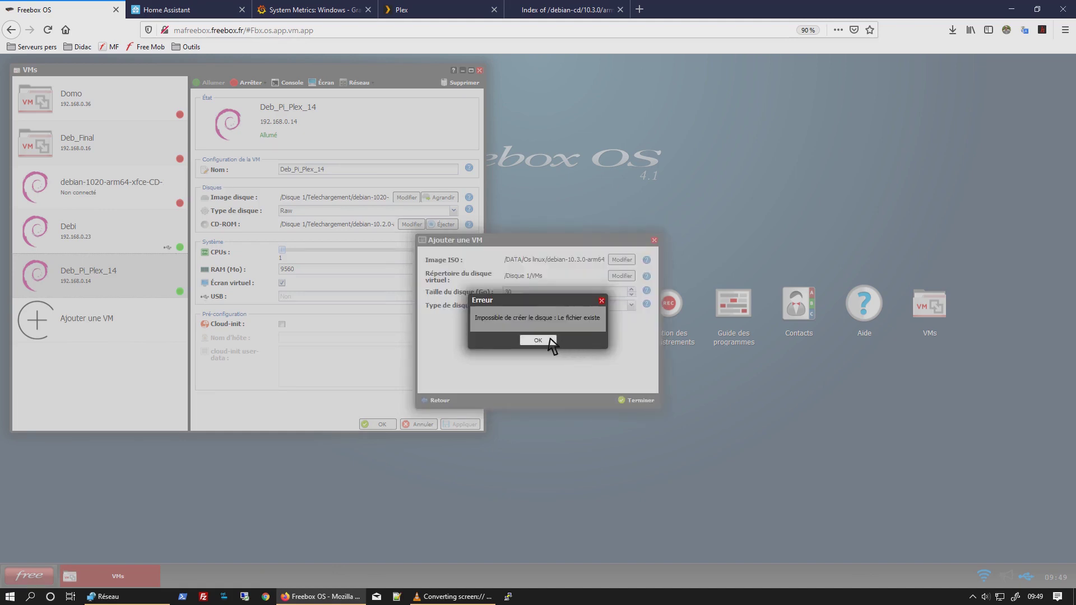
pyautogui.click(550, 341)
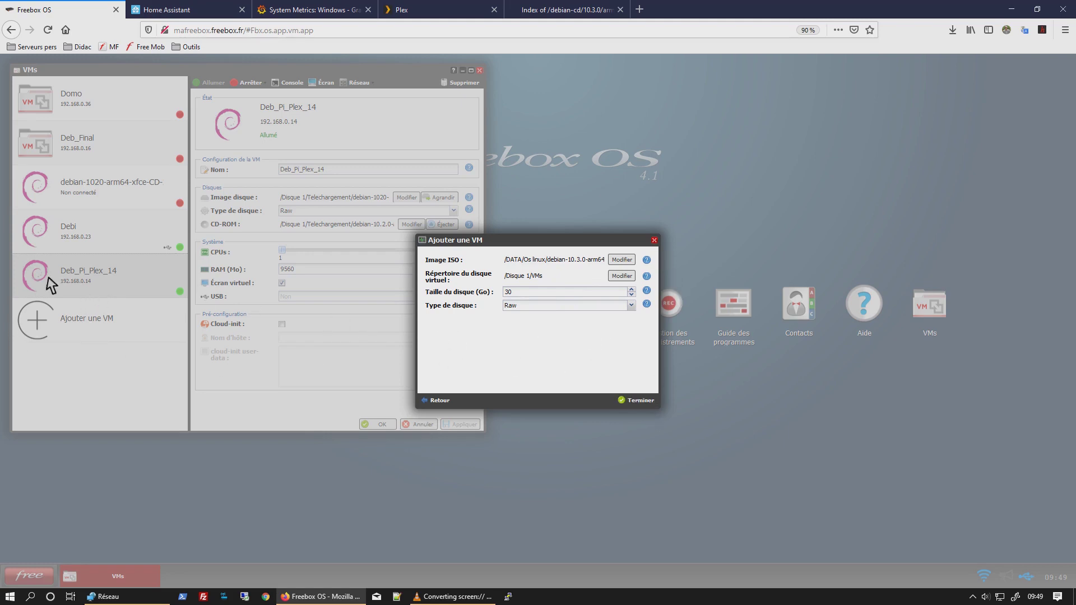
pyautogui.click(654, 240)
# - Examine the disk, CPU, RAM, virtual screen and USB settings of the debian-1020-arm64-xfce, Debi and Deb_Pi_Plex_14 VMs
pyautogui.click(78, 196)
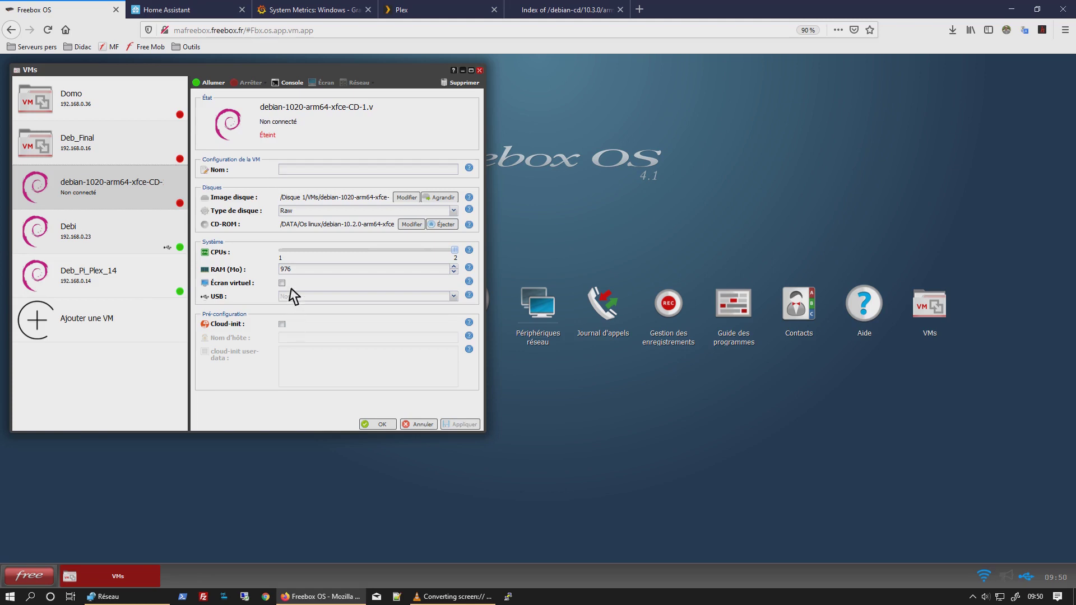
pyautogui.click(132, 239)
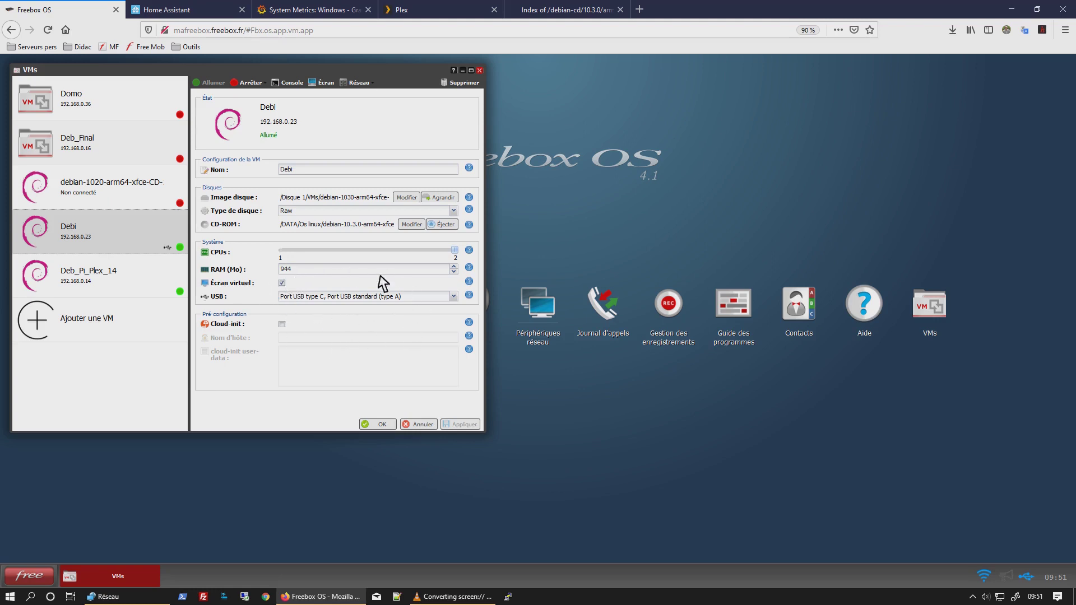
pyautogui.doubleClick(315, 297)
pyautogui.click(353, 305)
pyautogui.hotkey('ctrl', 'a')
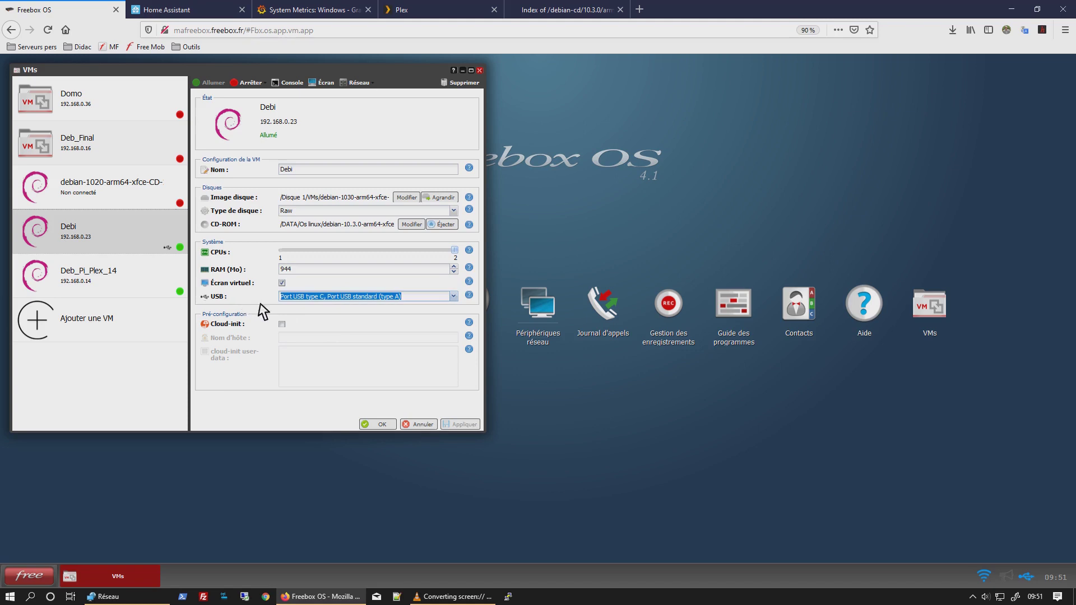
pyautogui.click(97, 284)
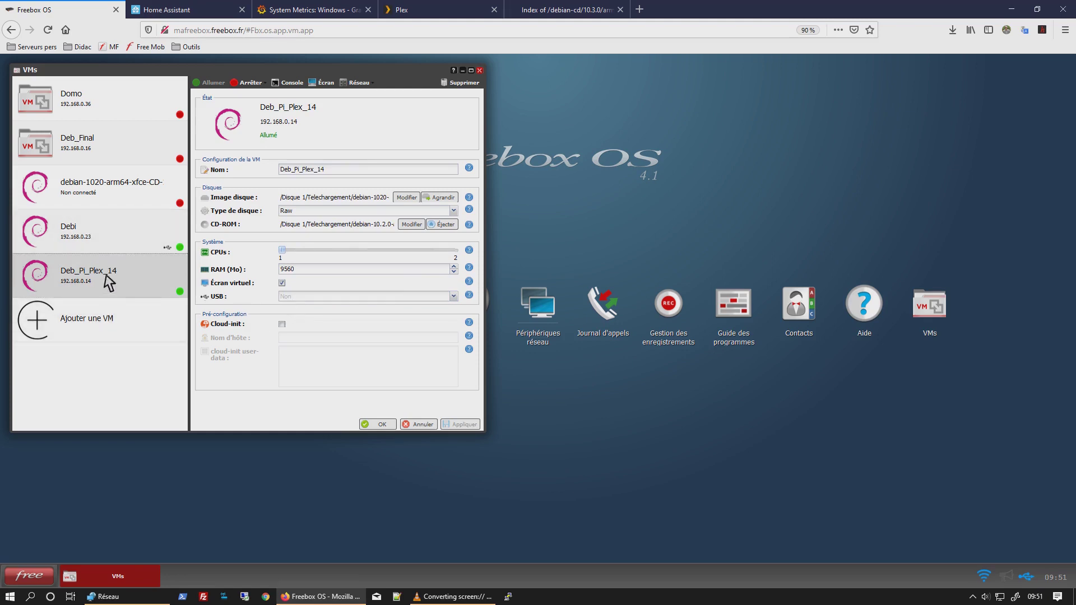
pyautogui.click(112, 234)
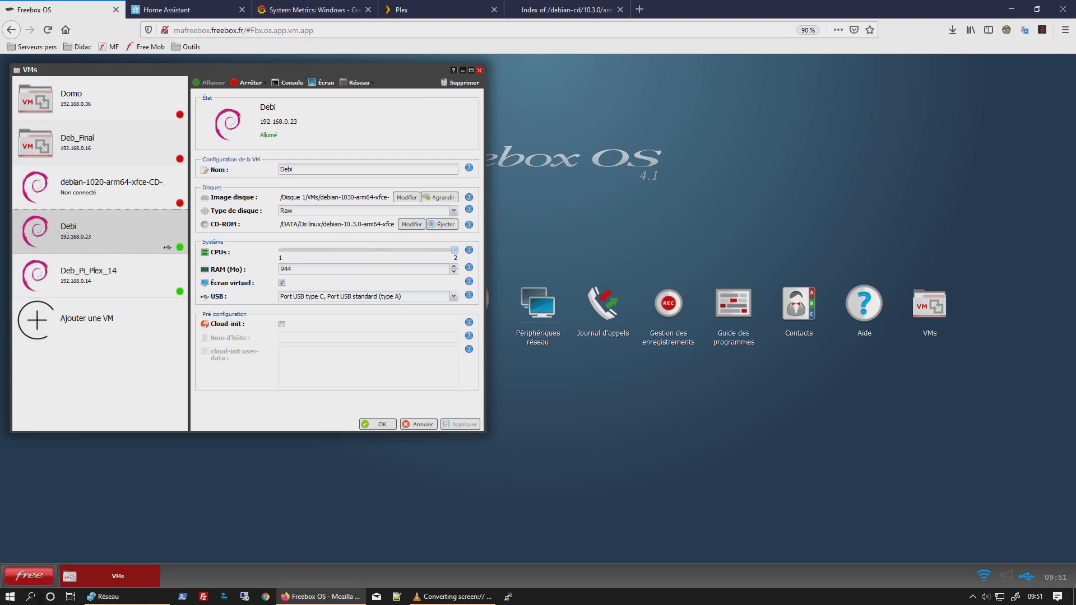
# - Open Windows PowerShell beside the VM list and log in over SSH to 192.168.0.14 with the account password
pyautogui.rightClick(19, 600)
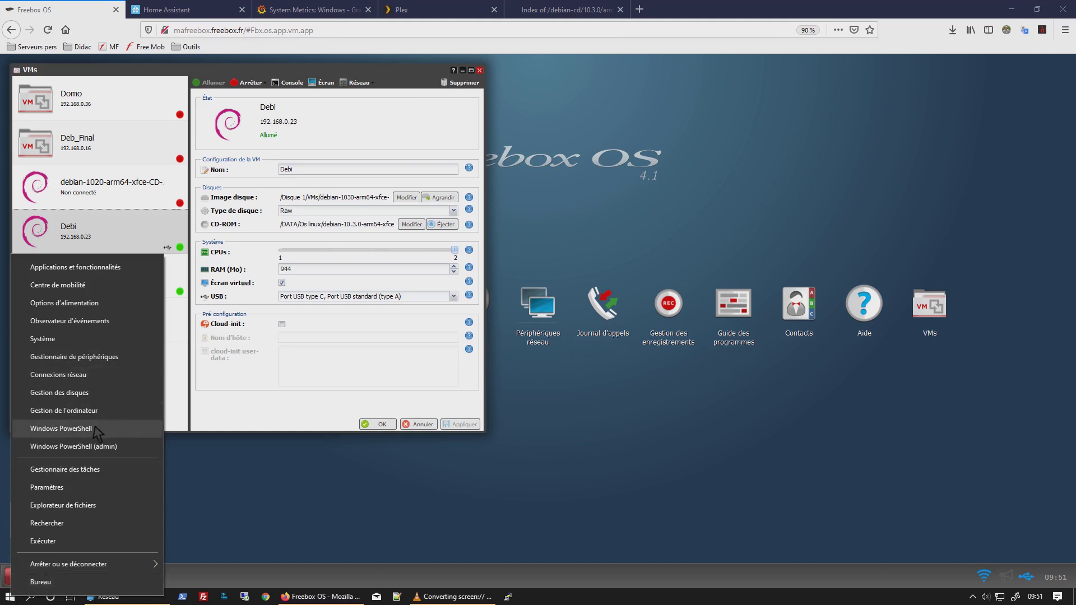
pyautogui.click(63, 431)
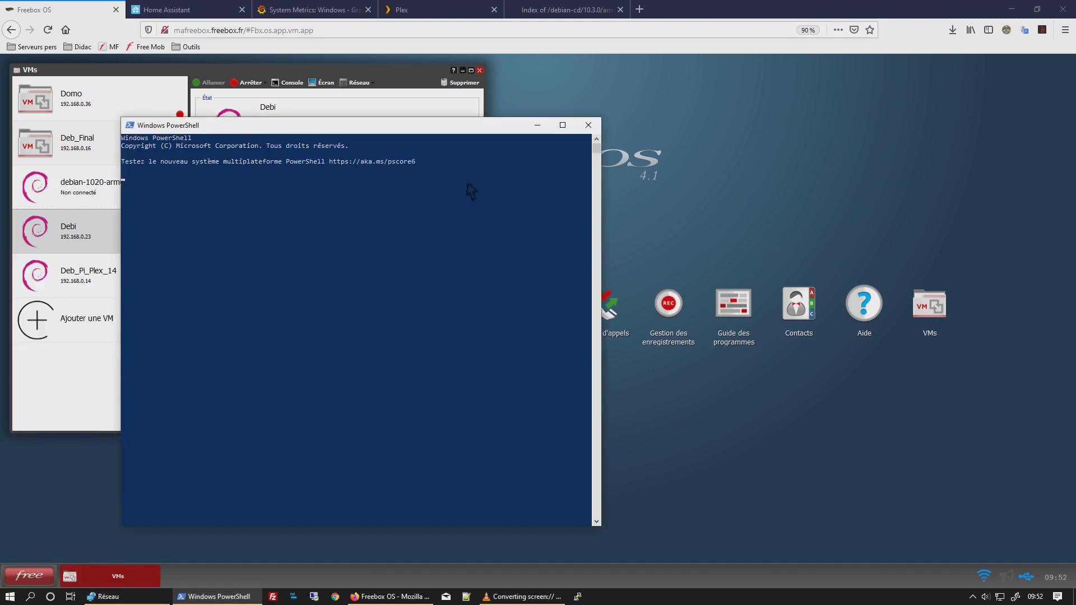
pyautogui.moveTo(440, 133); pyautogui.dragTo(840, 73)
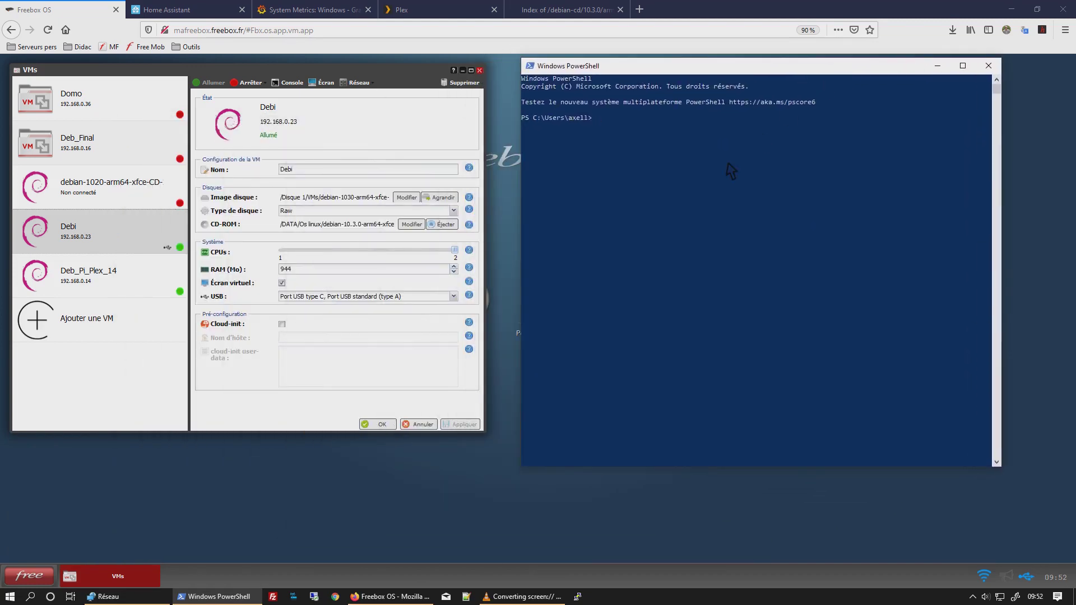
pyautogui.press('Up')
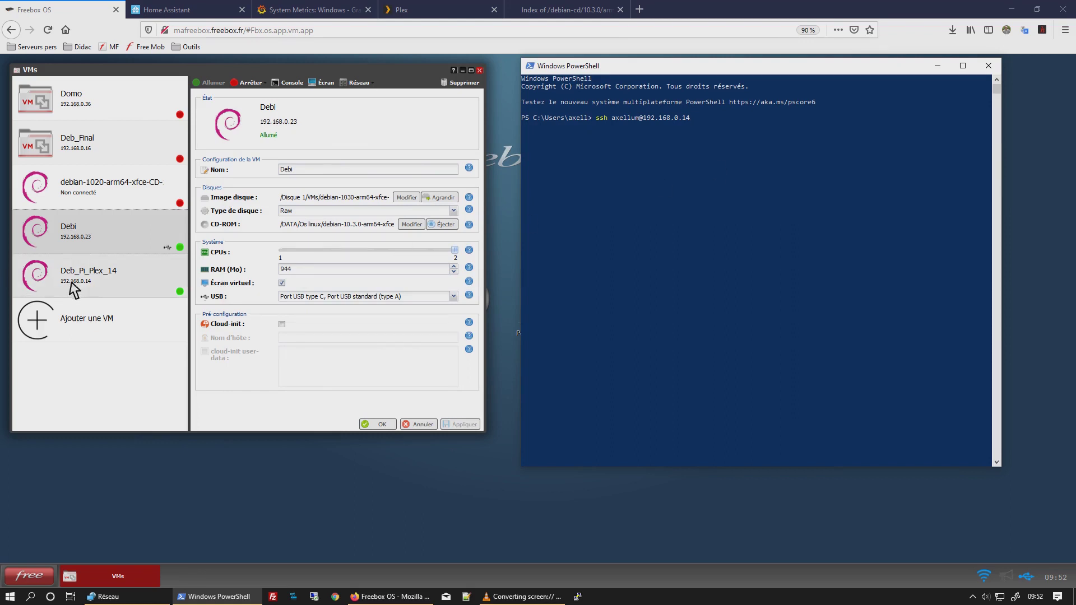
pyautogui.click(771, 159)
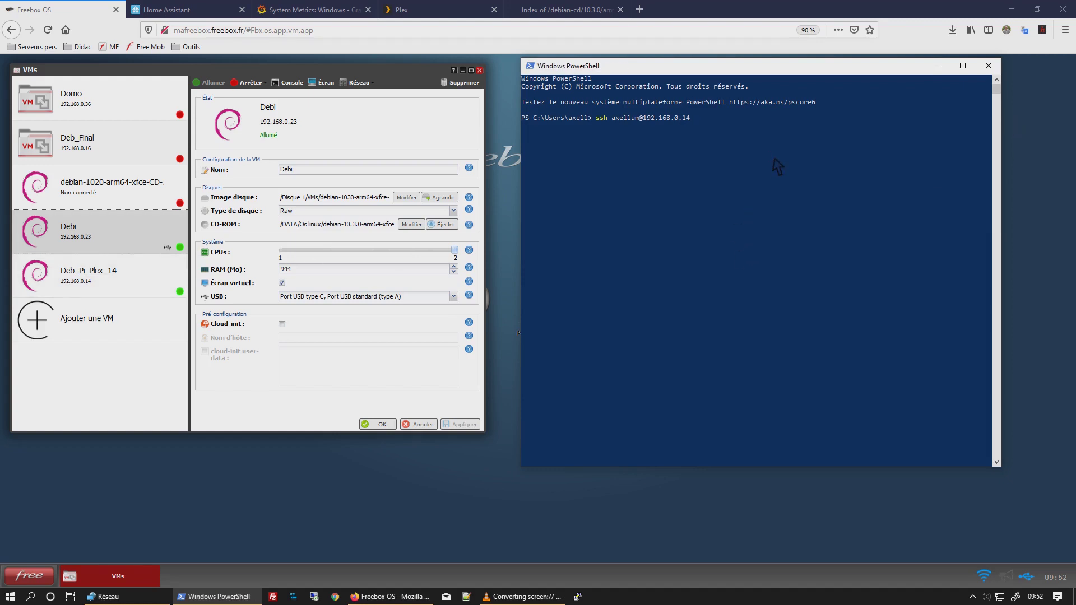
pyautogui.press('Return')
pyautogui.press('Return')
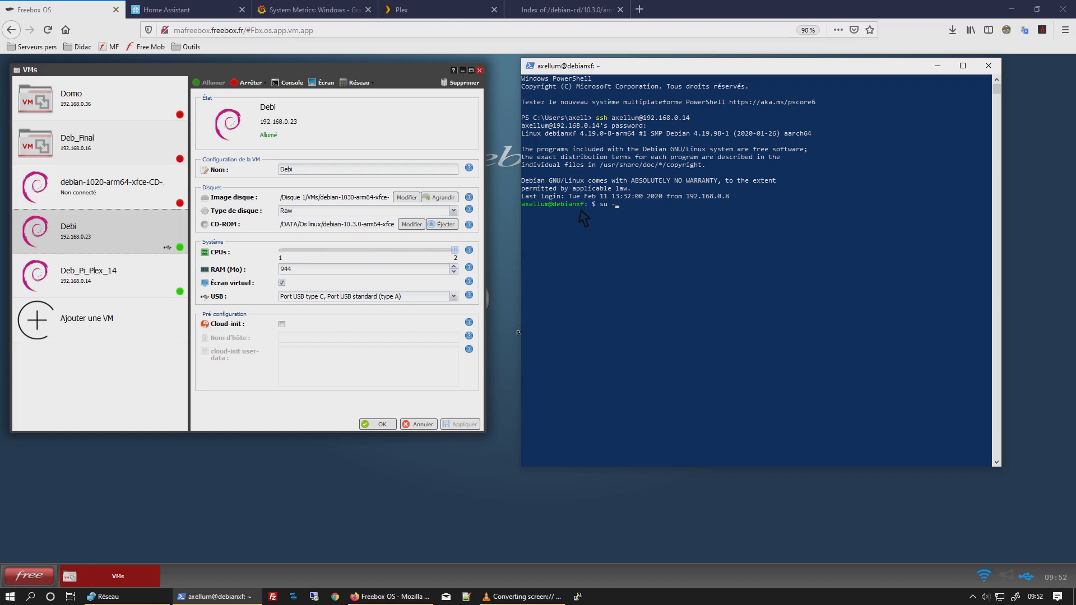
# - List the logged-in account's shell command history with the history command
pyautogui.press('Up')
pyautogui.press('BackSpace')
pyautogui.press('BackSpace')
pyautogui.press('BackSpace')
pyautogui.press('Return')
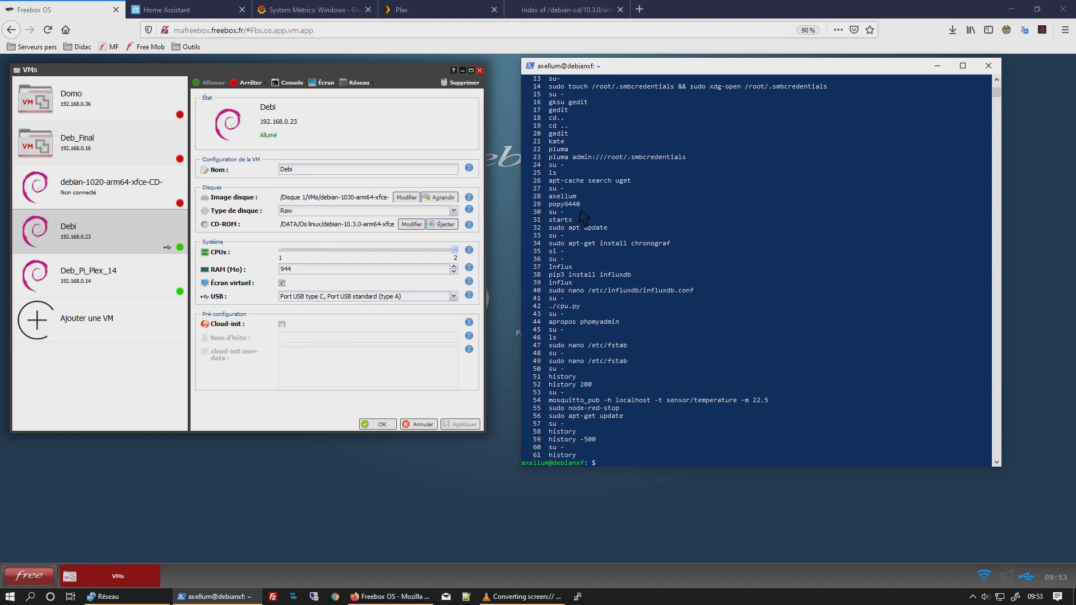
# - Switch to a root shell with su - and enter the root password
pyautogui.press('Up')
pyautogui.press('Up')
pyautogui.press('Return')
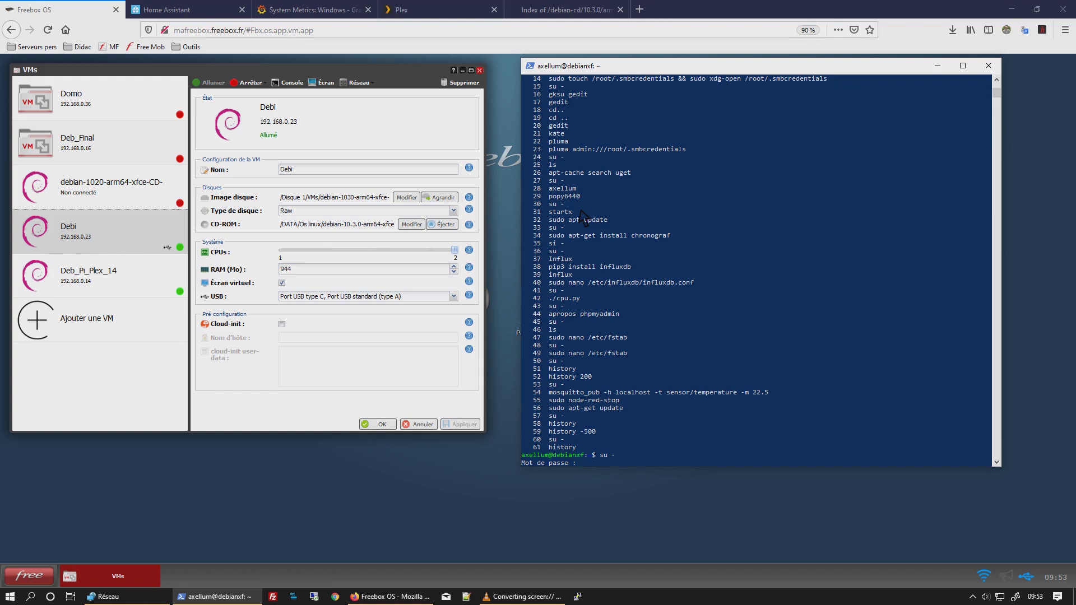
pyautogui.press('Return')
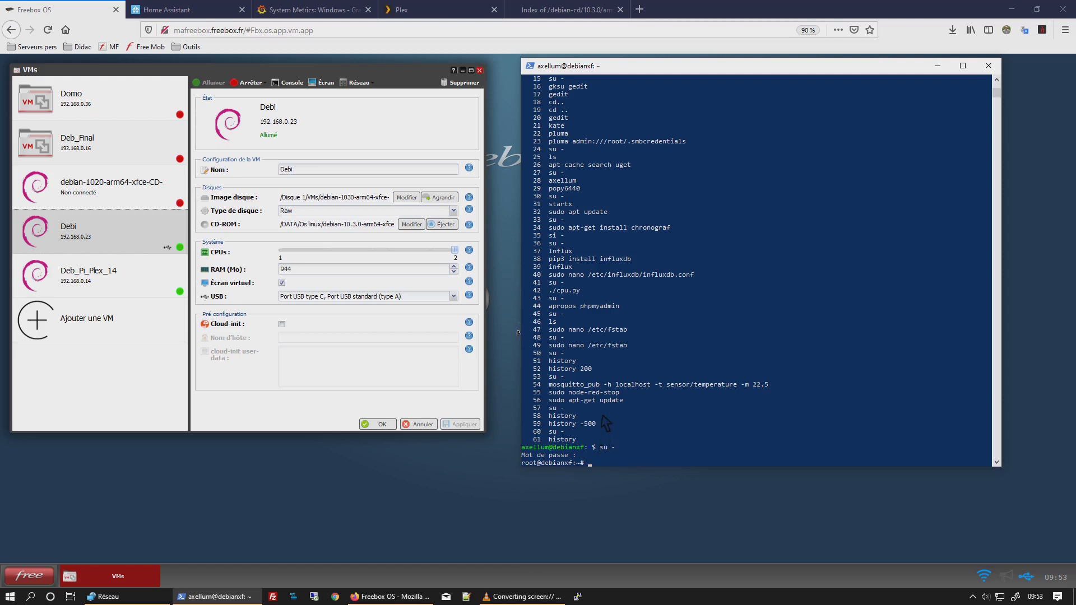
# - Refresh the Debian package lists with apt update
pyautogui.write('ap')
pyautogui.write('pdate')
pyautogui.press('BackSpace')
pyautogui.press('BackSpace')
pyautogui.press('Tab')
pyautogui.press('Tab')
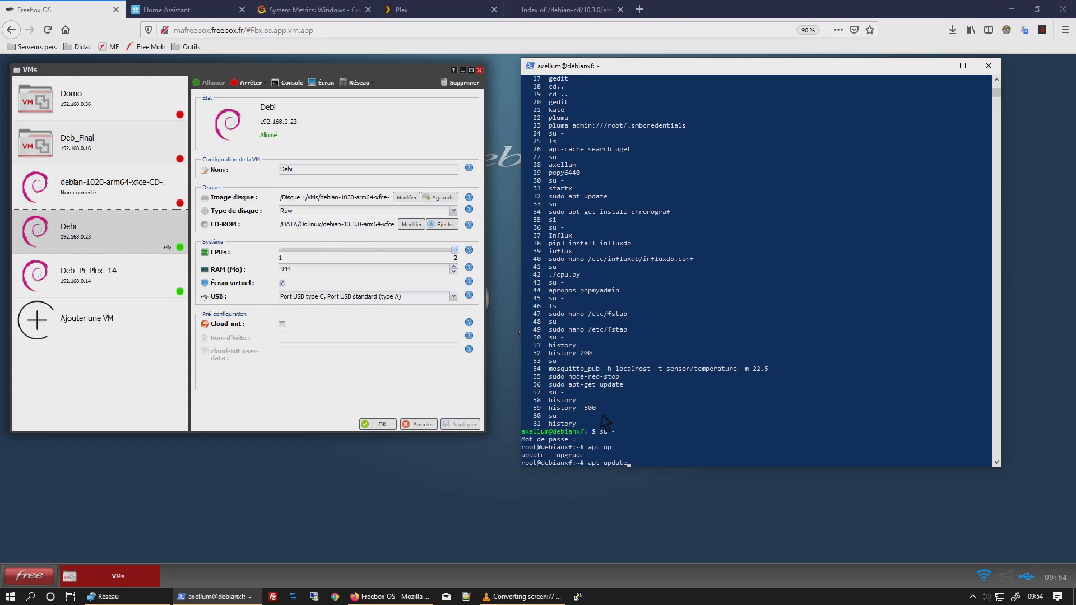
pyautogui.press('Return')
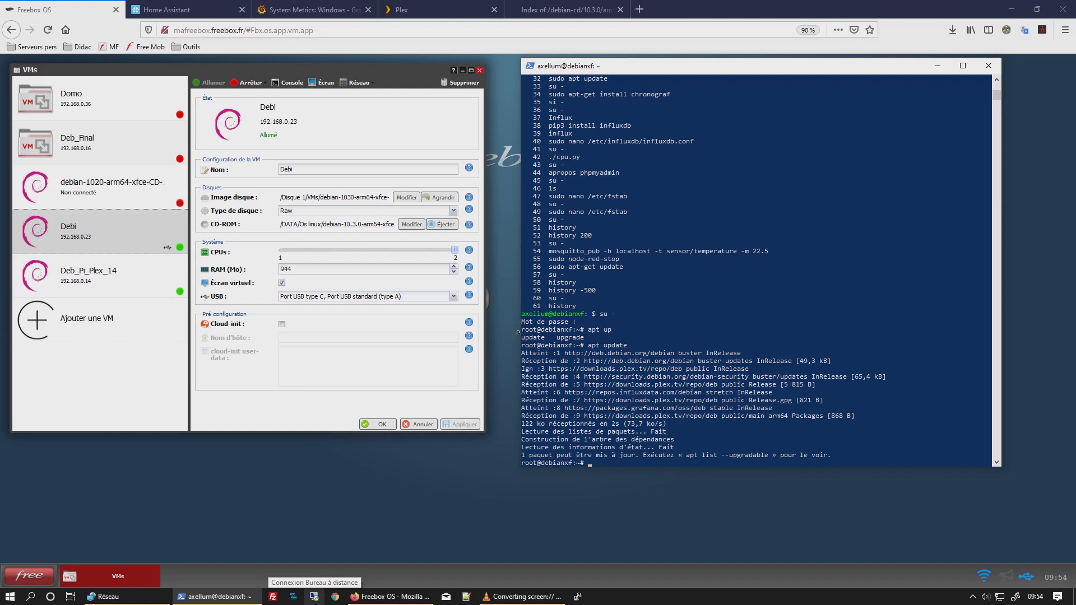
# - Open a Remote Desktop connection to 192.168.0.14 and place its window beside the VM settings
pyautogui.click(314, 597)
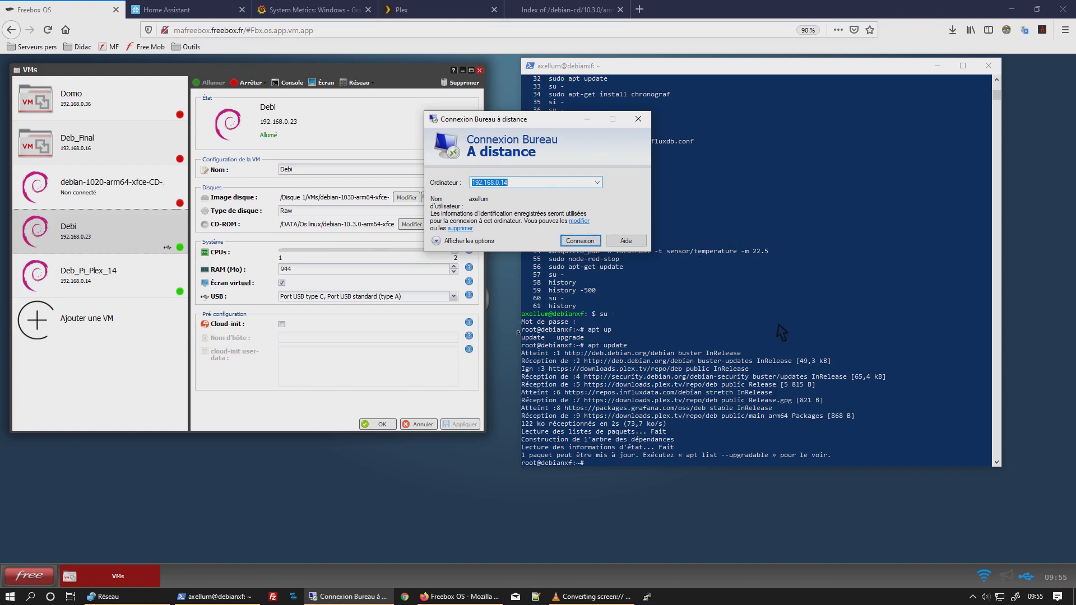
pyautogui.click(587, 241)
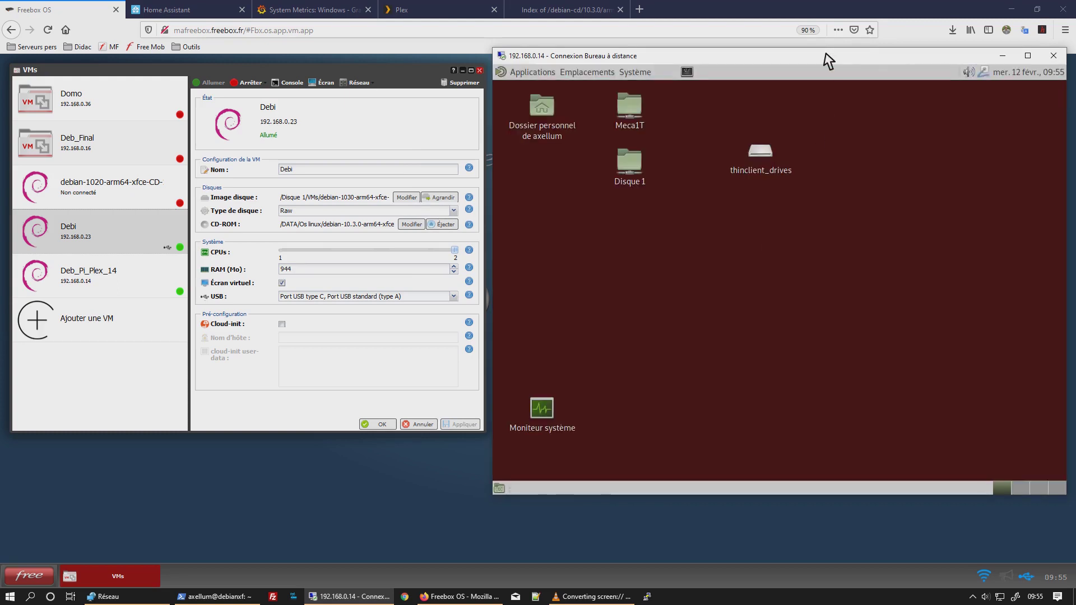
pyautogui.moveTo(828, 60); pyautogui.dragTo(813, 37)
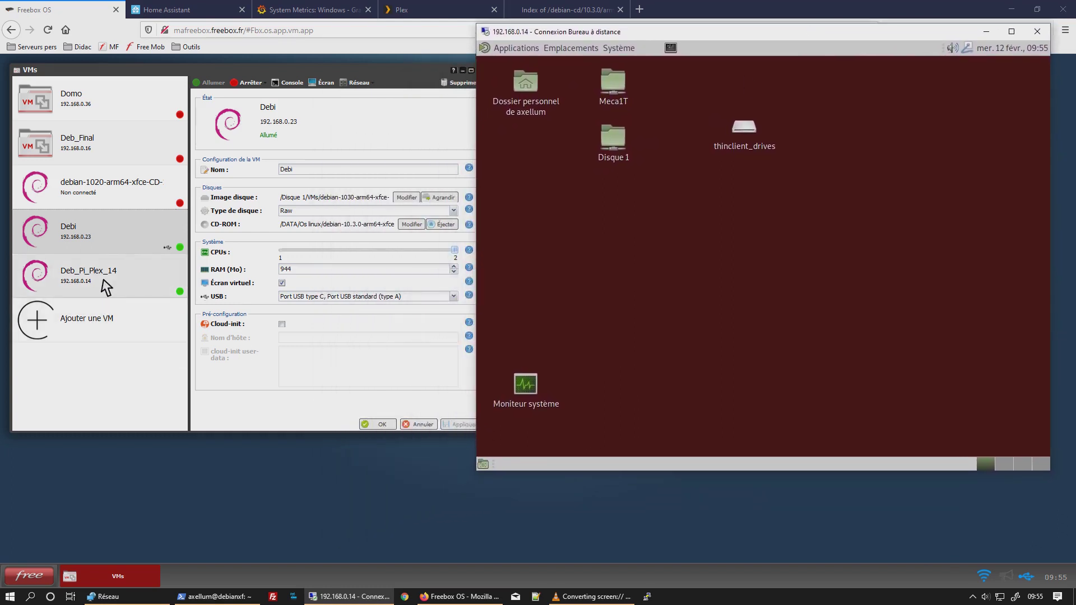
# - Examine the remote MATE desktop's Applications, Emplacements and Système menus and the network connection options
pyautogui.click(514, 50)
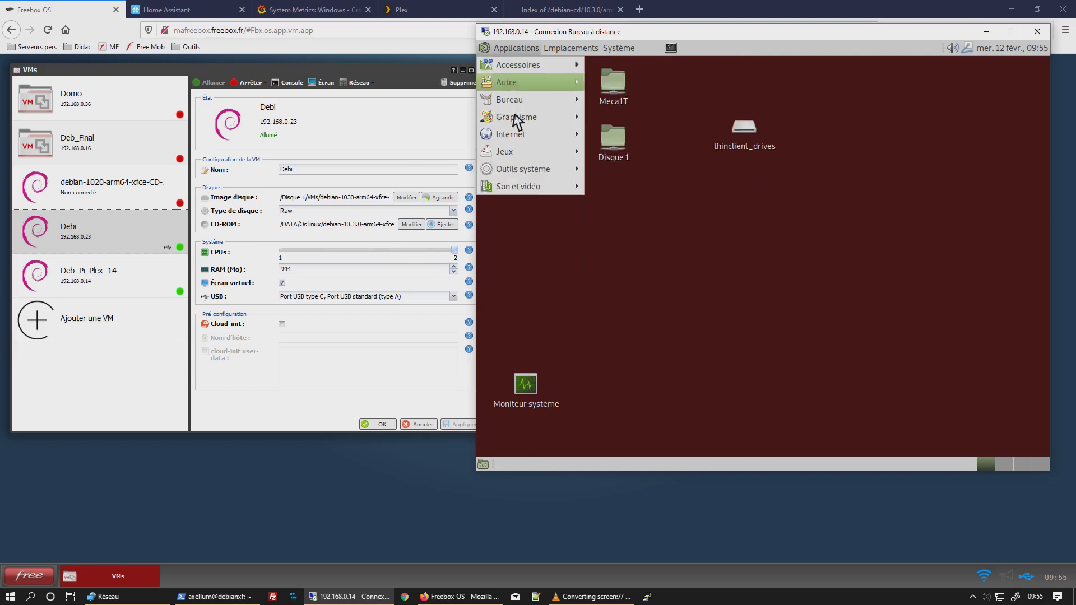
pyautogui.moveTo(511, 143)
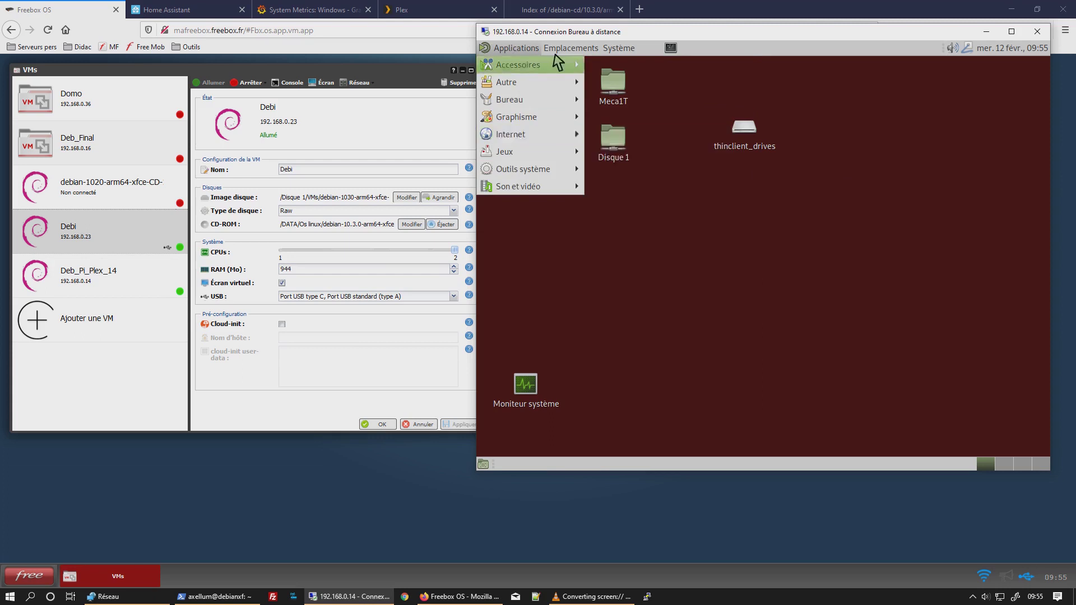
pyautogui.moveTo(575, 48)
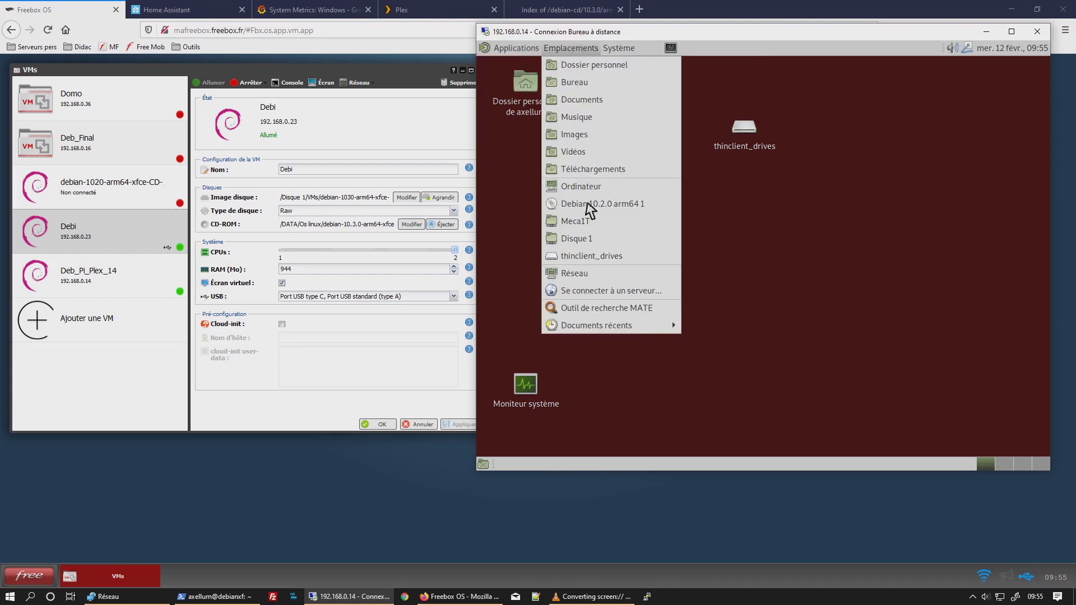
pyautogui.moveTo(630, 53)
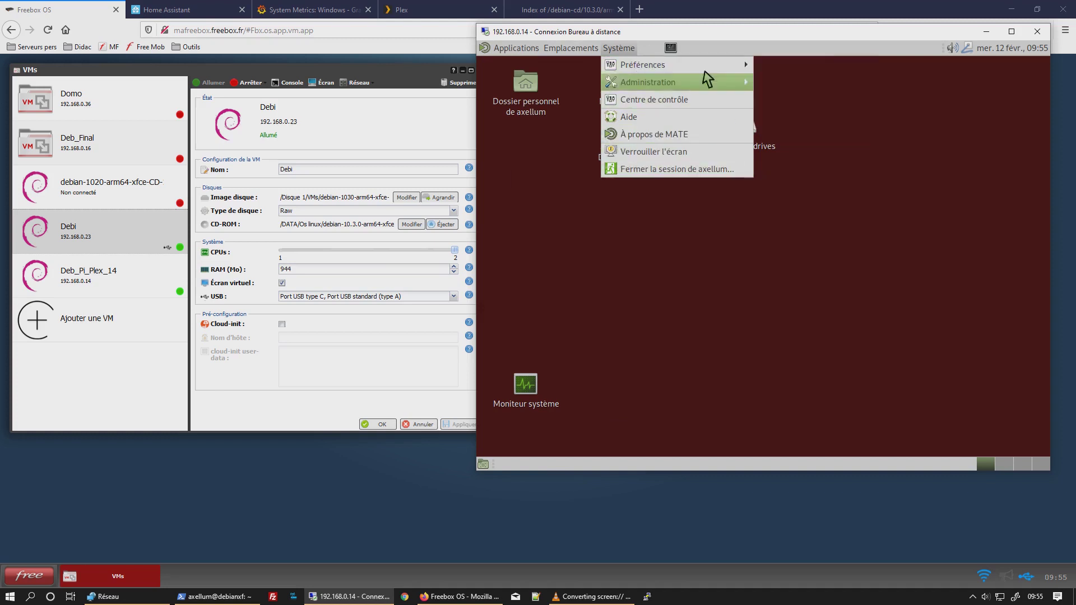
pyautogui.click(951, 152)
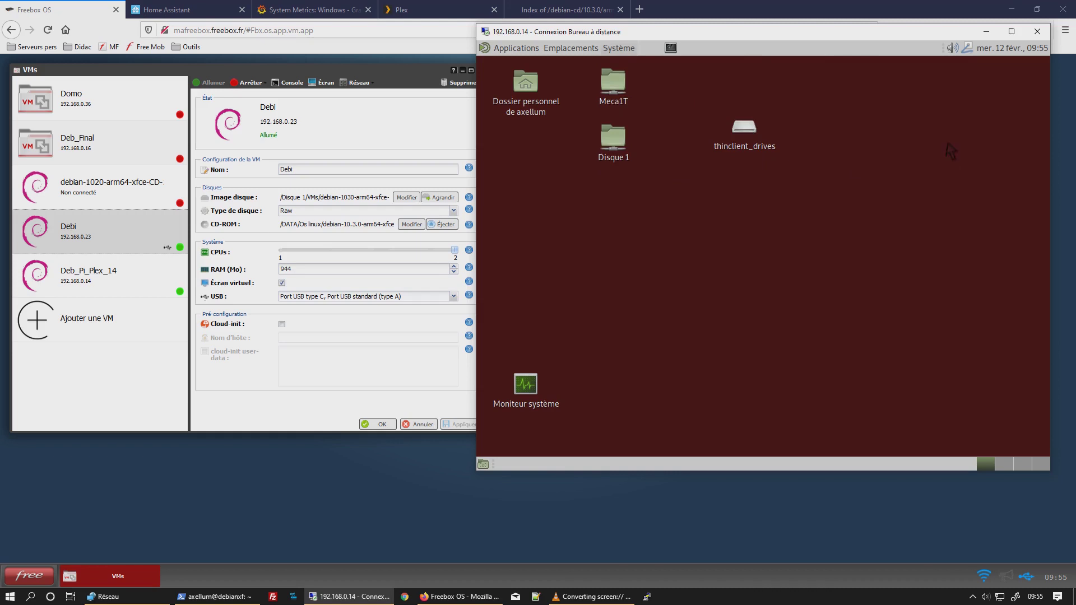
pyautogui.rightClick(972, 47)
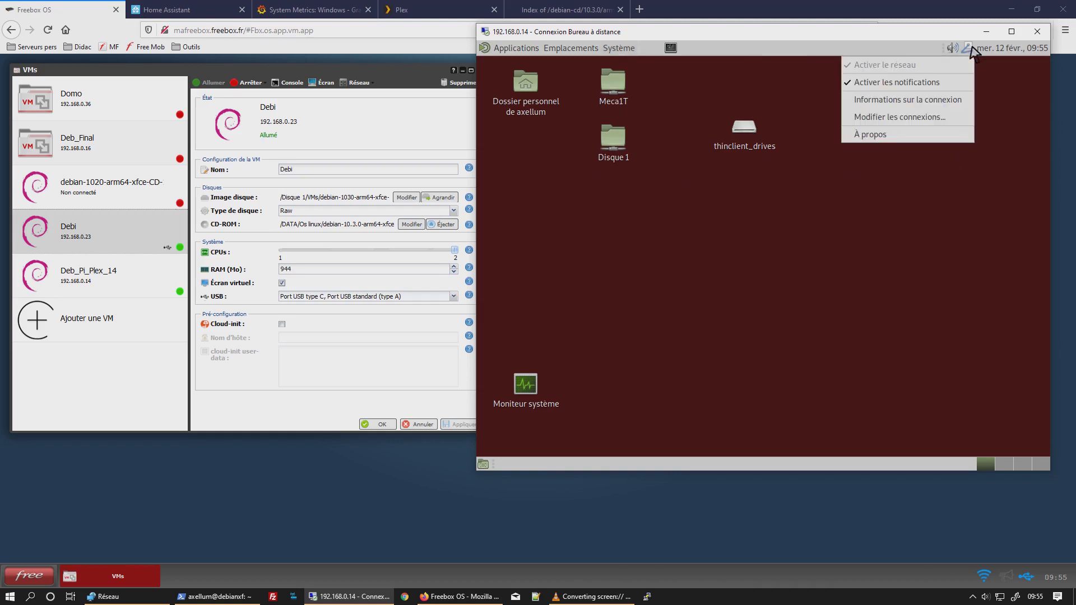
# - Examine the active network connection information on the 192.168.0.14 remote desktop and close it
pyautogui.click(955, 101)
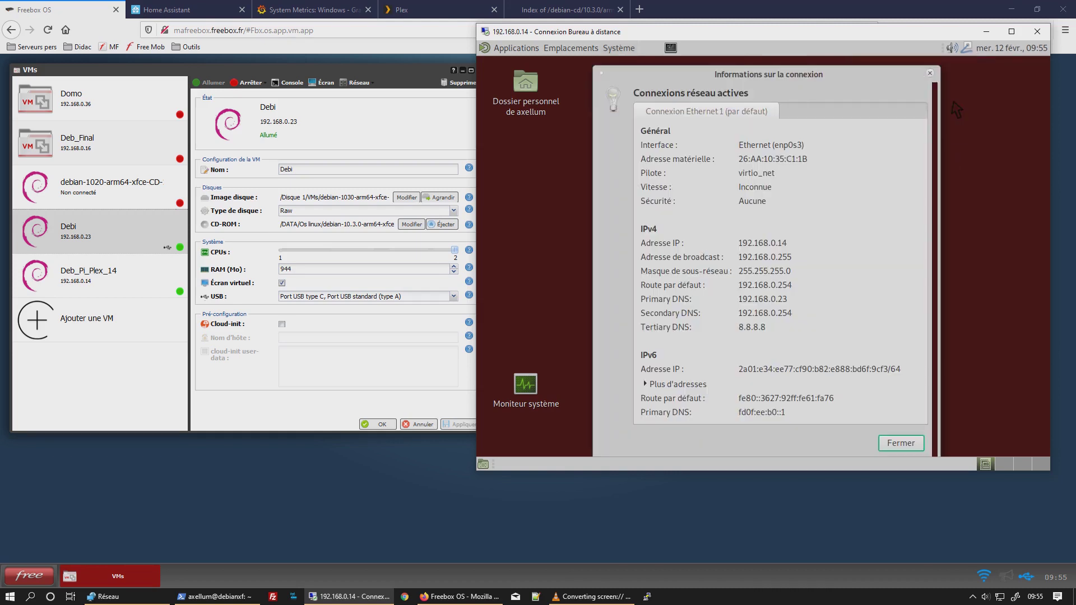
pyautogui.click(930, 73)
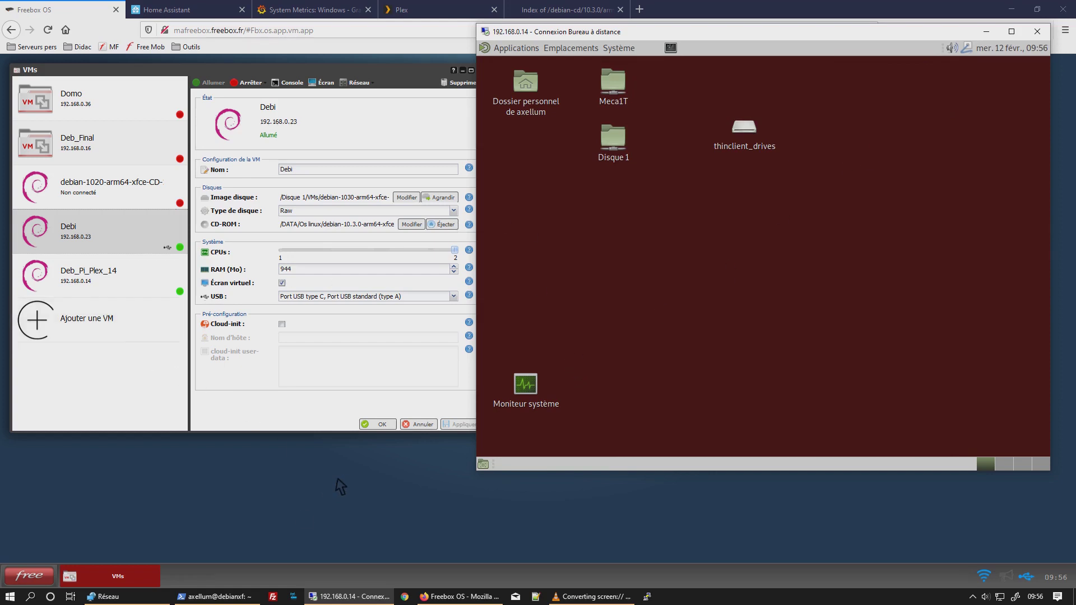
pyautogui.rightClick(229, 599)
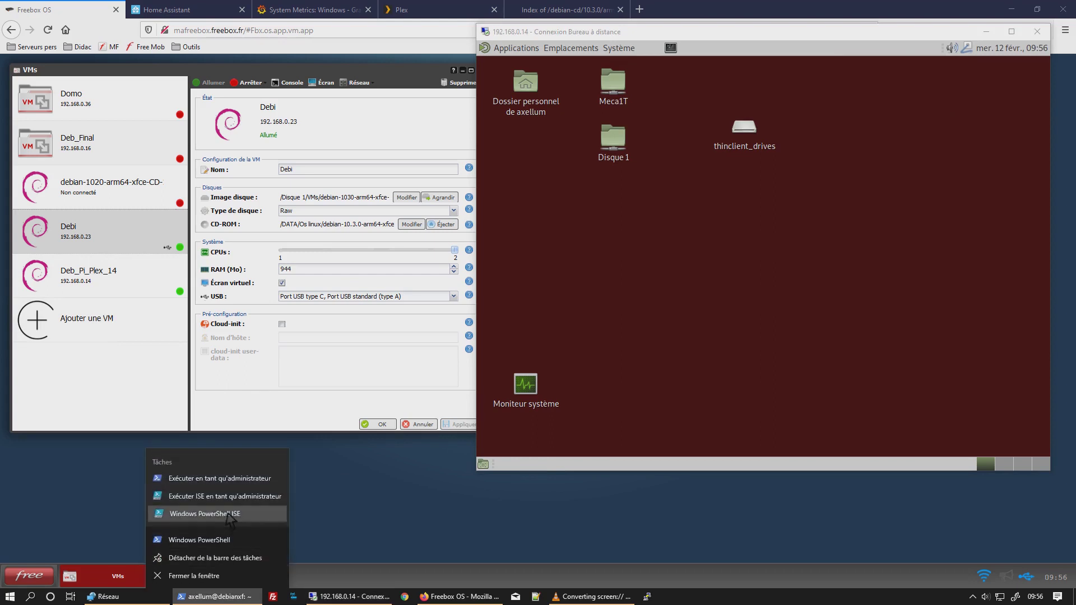
pyautogui.click(502, 251)
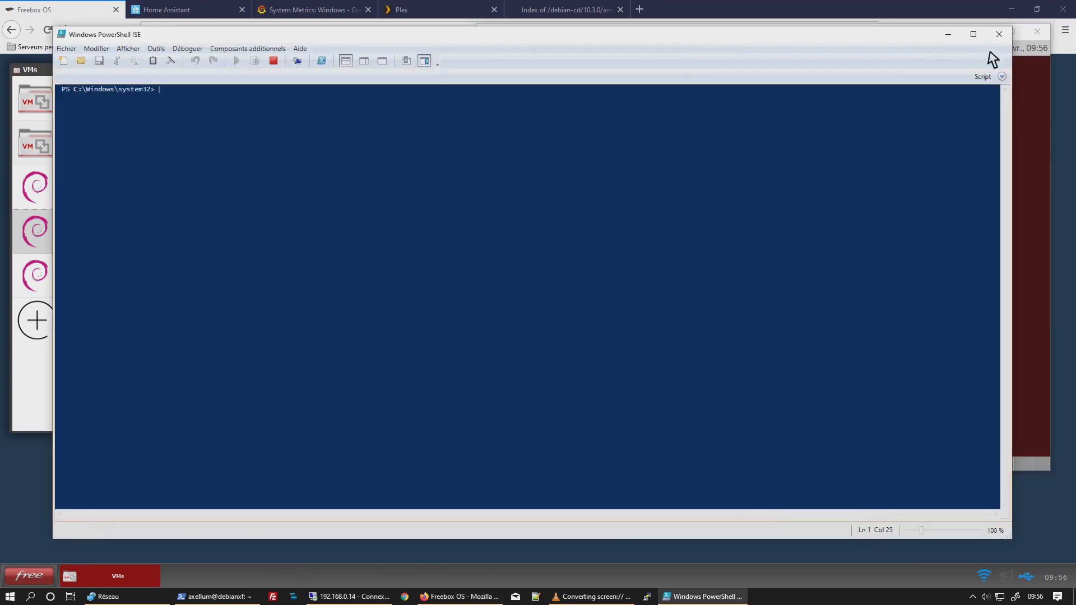
pyautogui.click(1000, 34)
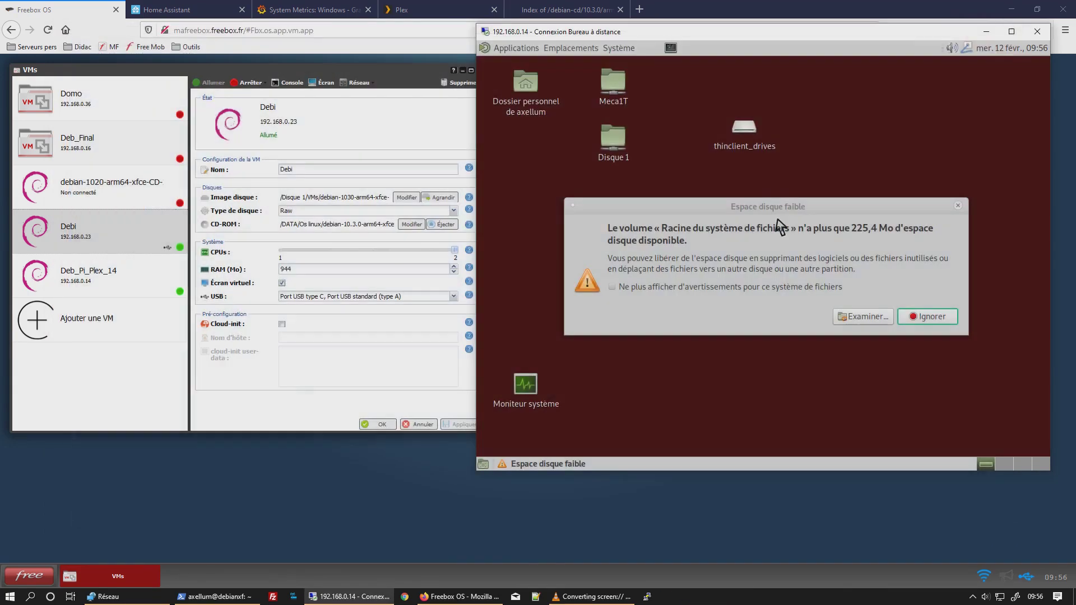
pyautogui.rightClick(215, 597)
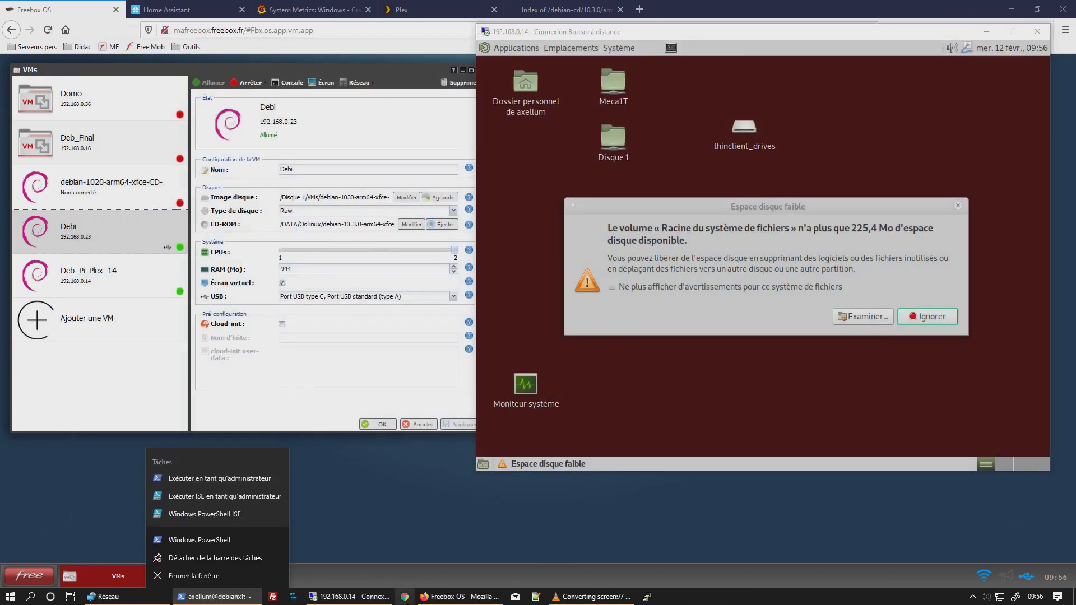
# - Open a second Remote Desktop connection to 192.168.0.23, accepting the unverified identity of the remote computer
pyautogui.rightClick(383, 599)
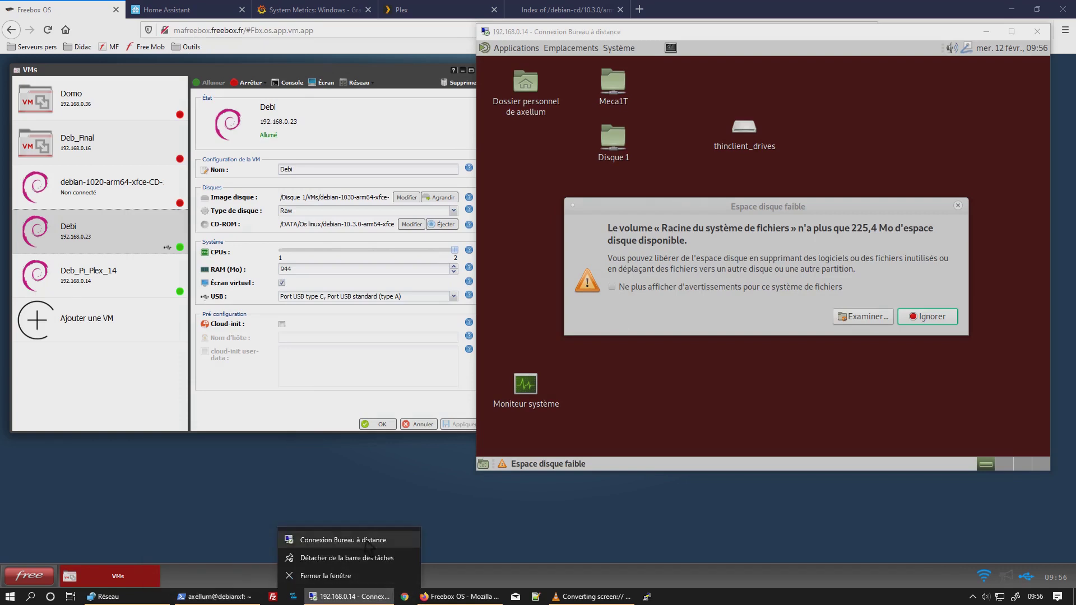
pyautogui.click(343, 540)
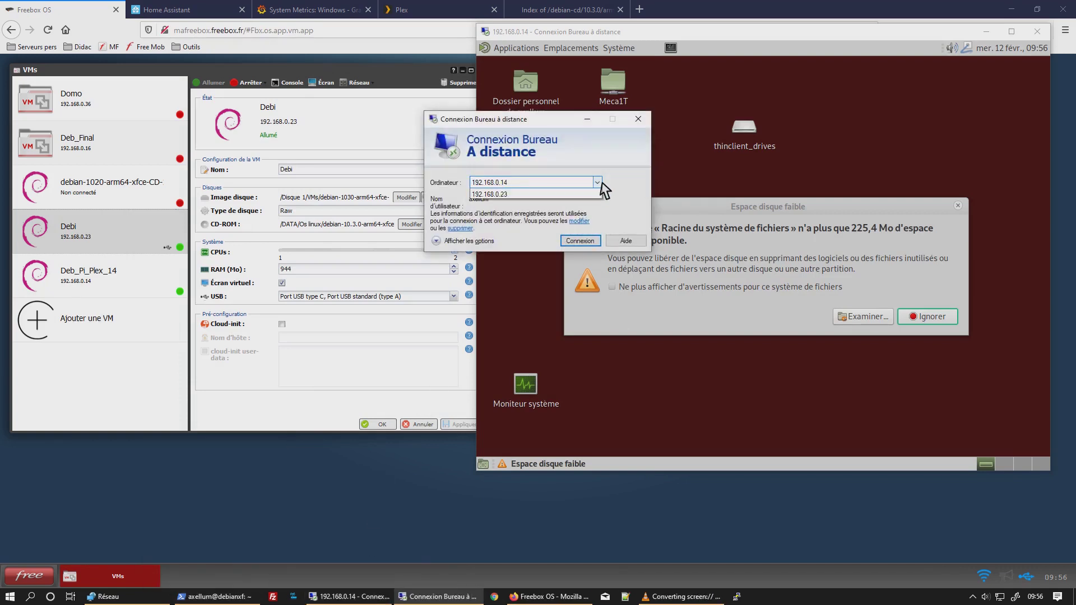
pyautogui.click(598, 183)
pyautogui.click(571, 212)
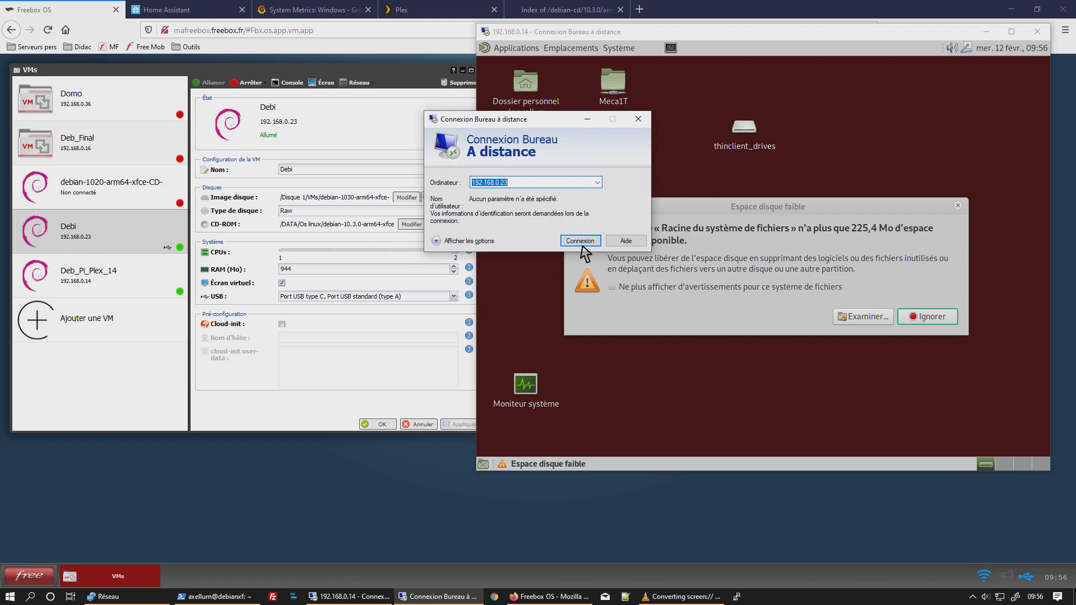
pyautogui.click(581, 241)
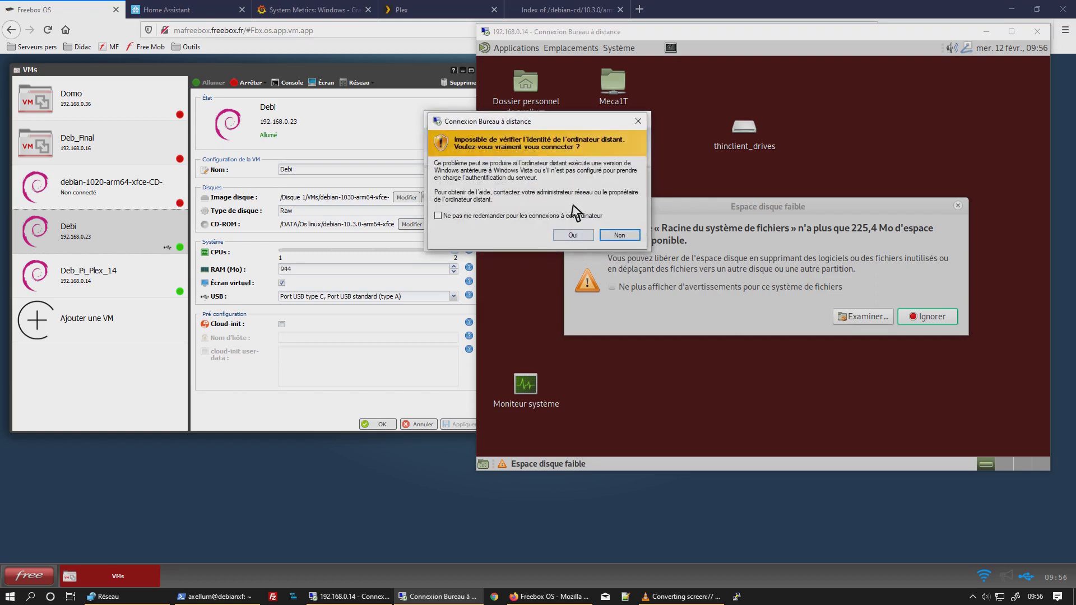
pyautogui.click(573, 218)
pyautogui.click(574, 238)
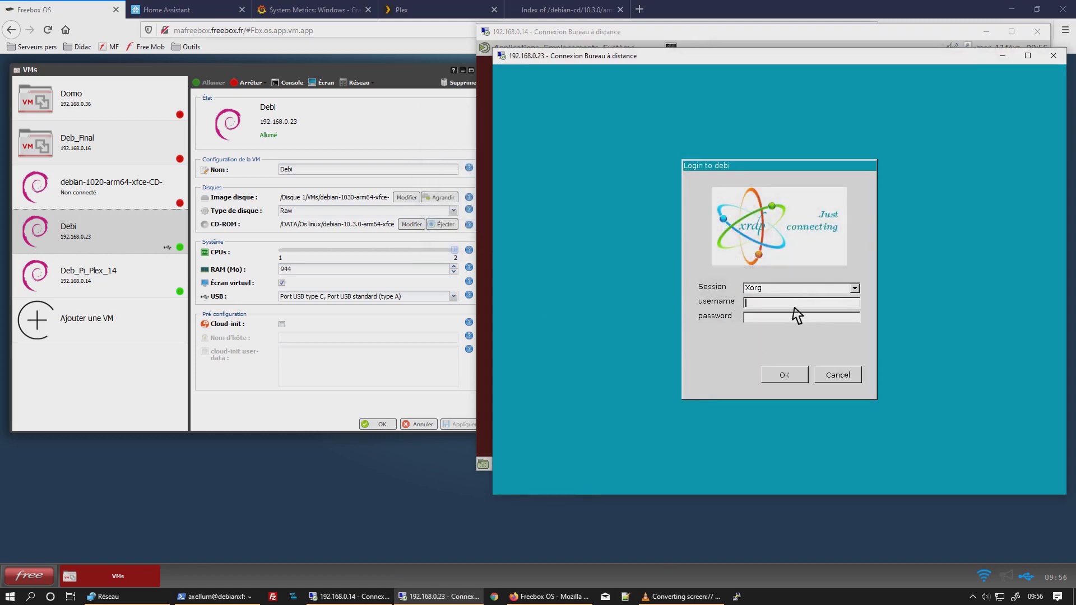
# - Log in to the Xorg session on debi with the account's username and password
pyautogui.write('axel')
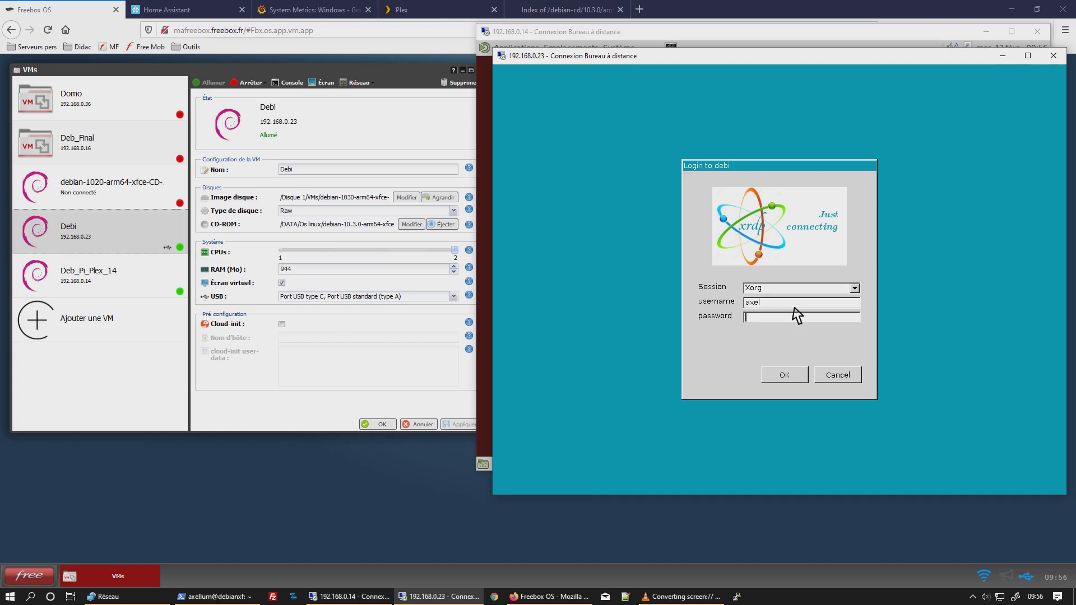
pyautogui.write('****')
pyautogui.click(796, 376)
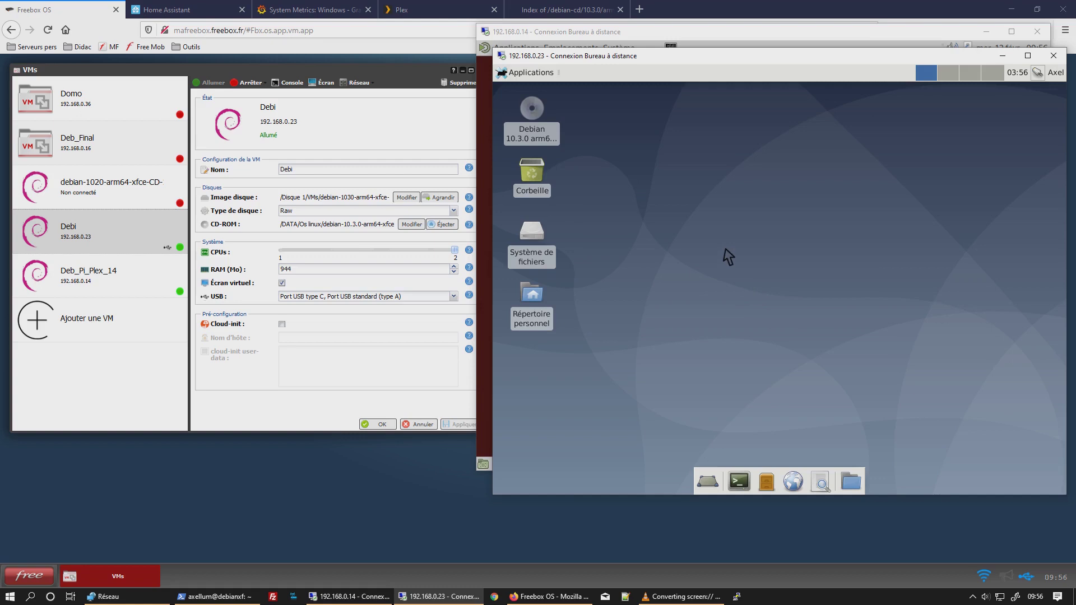
# - Place the 192.168.0.23 session window beside the 192.168.0.14 one and examine its Xfce Applications menu
pyautogui.scroll(1, 741, 266)
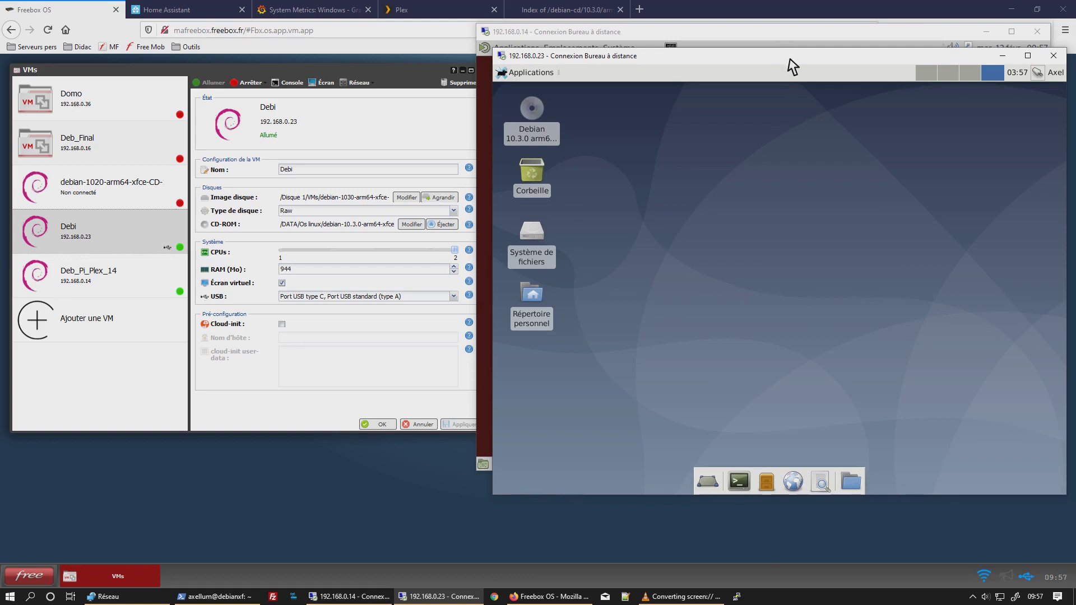
pyautogui.moveTo(791, 60); pyautogui.dragTo(336, 28)
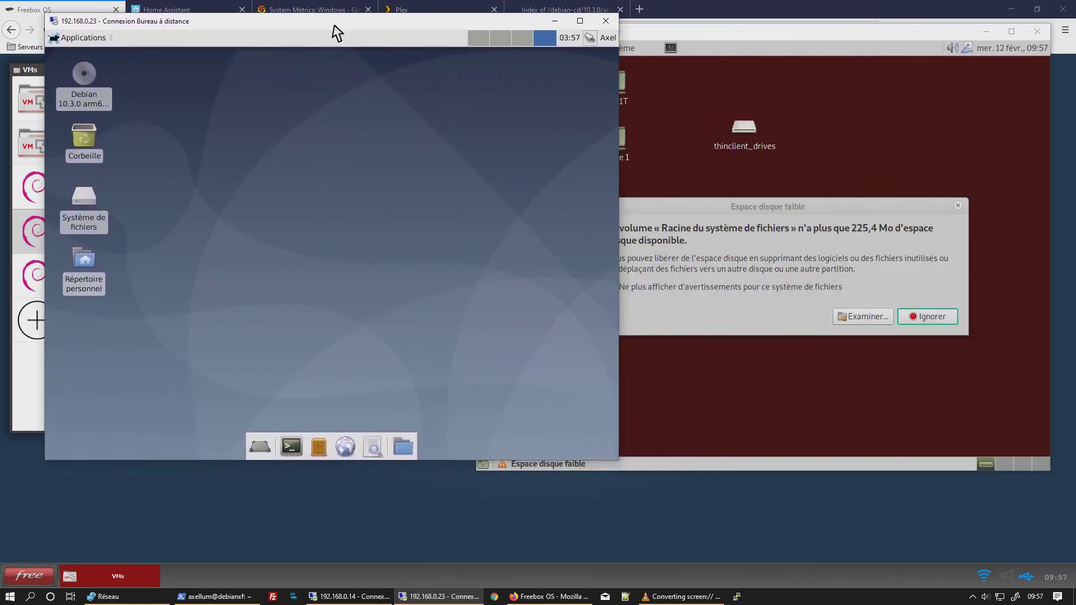
pyautogui.click(84, 37)
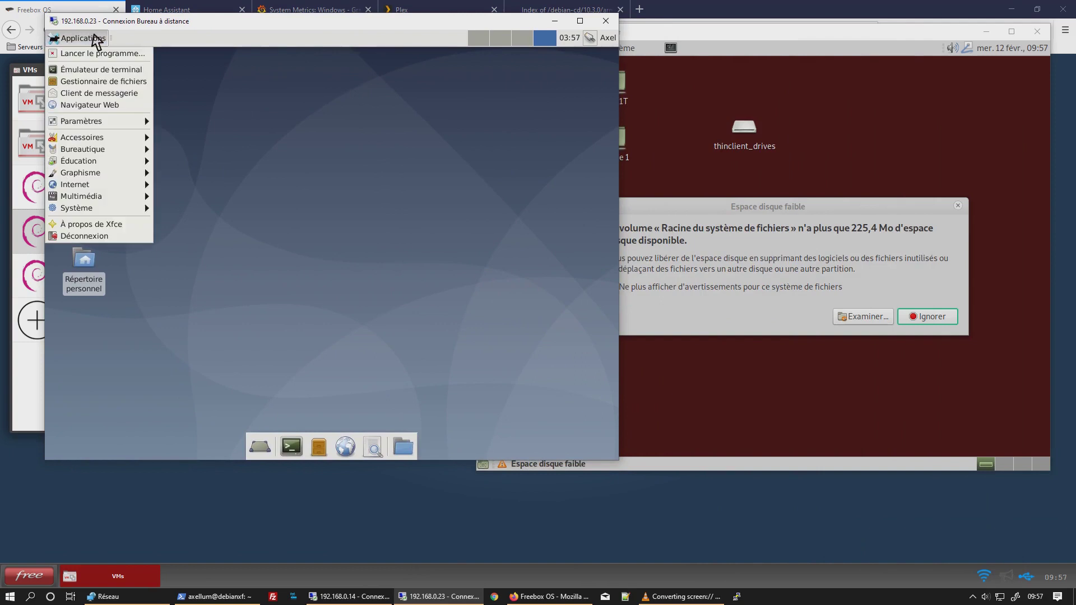
pyautogui.moveTo(101, 140)
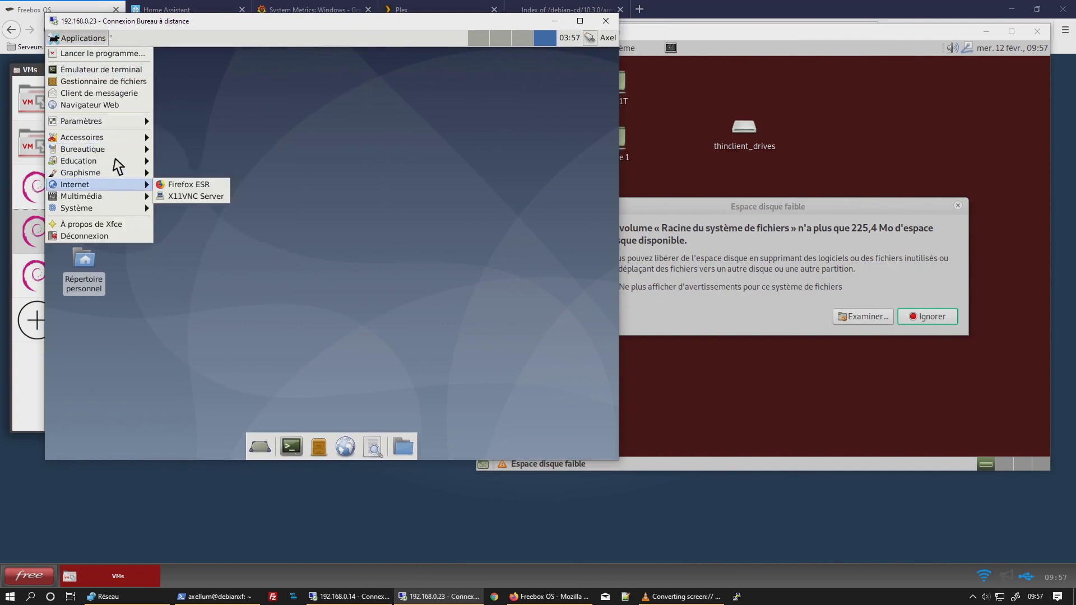
pyautogui.moveTo(115, 160)
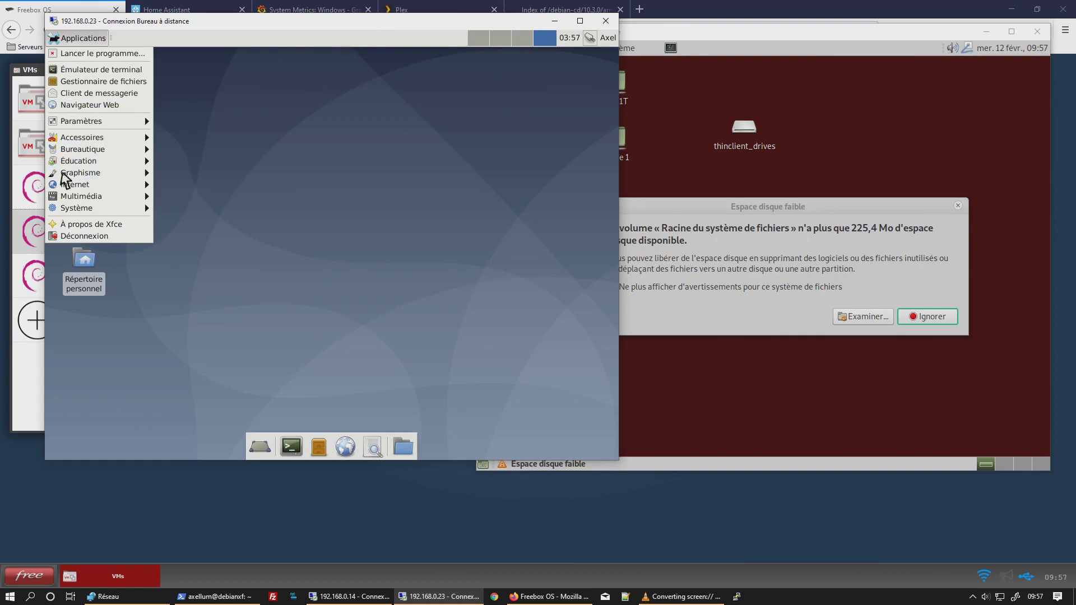
pyautogui.click(391, 233)
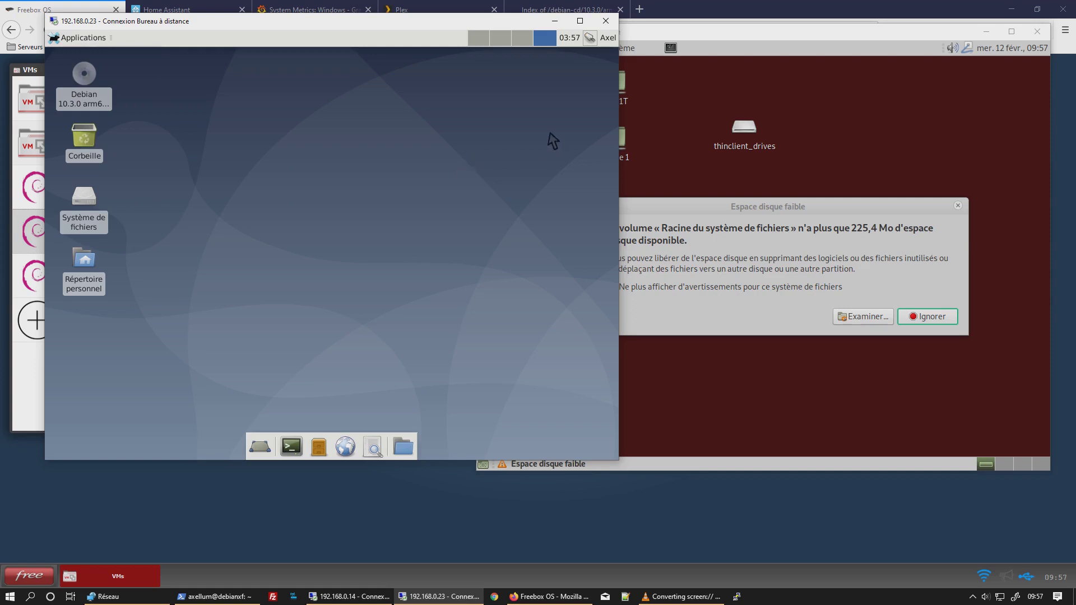
# - Ignore the low disk space warning on the 192.168.0.14 desktop, then view its personal folder and close it
pyautogui.click(858, 118)
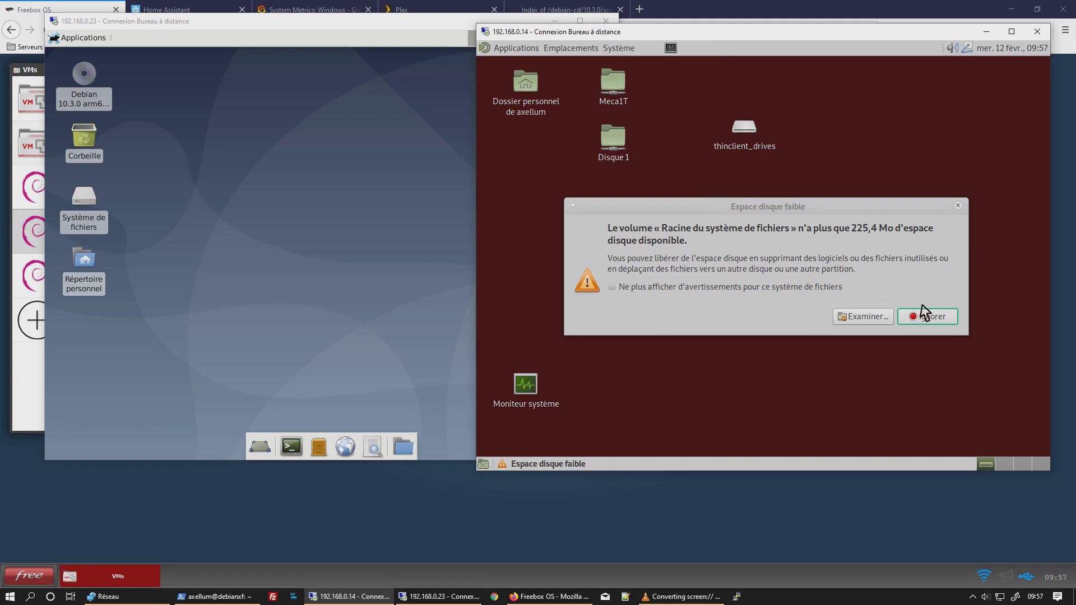
pyautogui.click(931, 317)
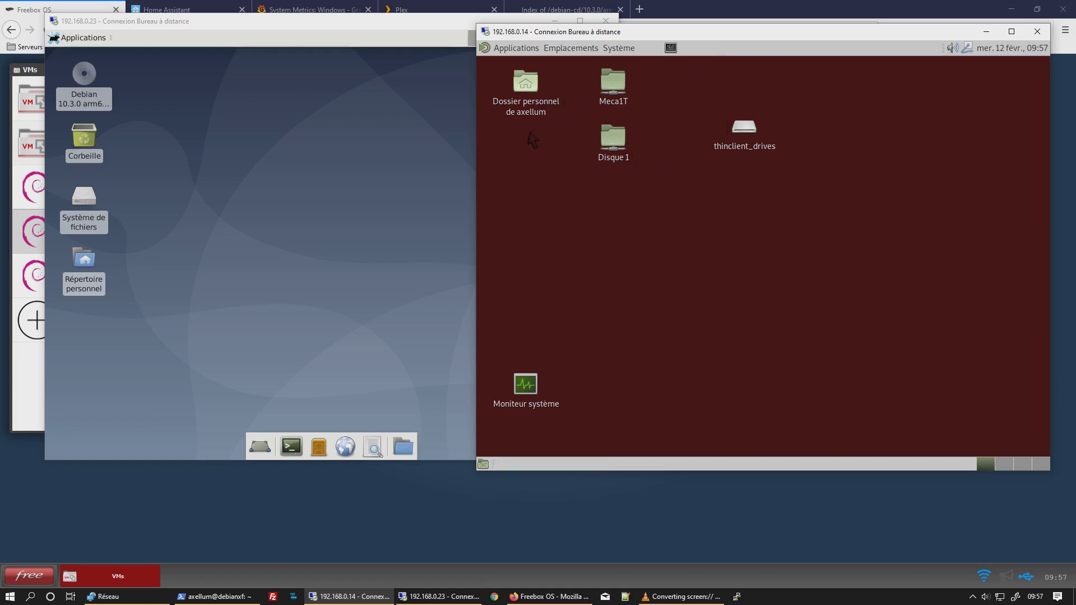
pyautogui.doubleClick(527, 90)
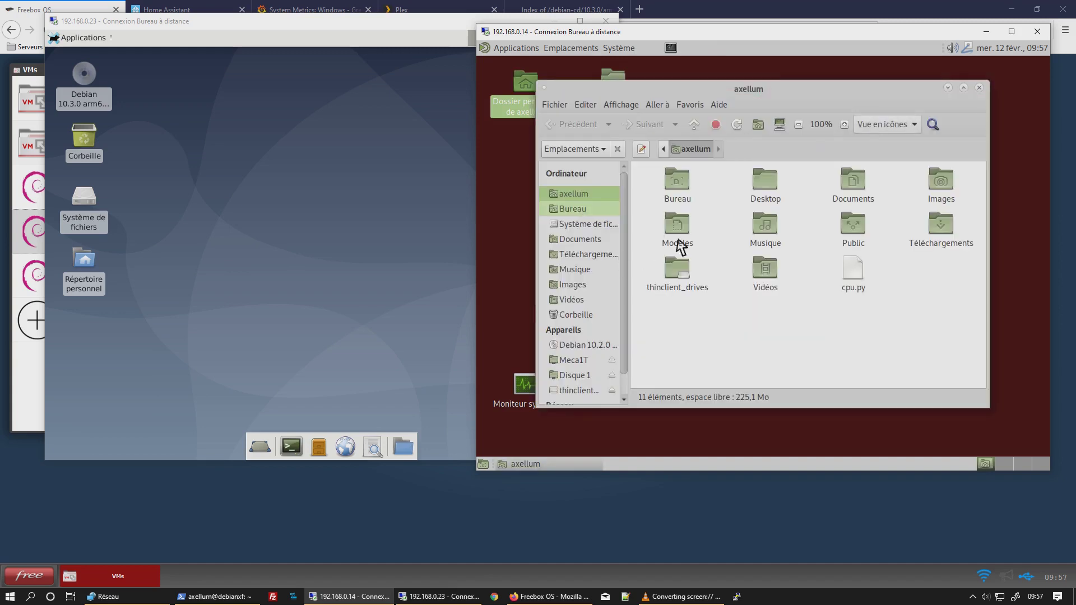
pyautogui.click(980, 88)
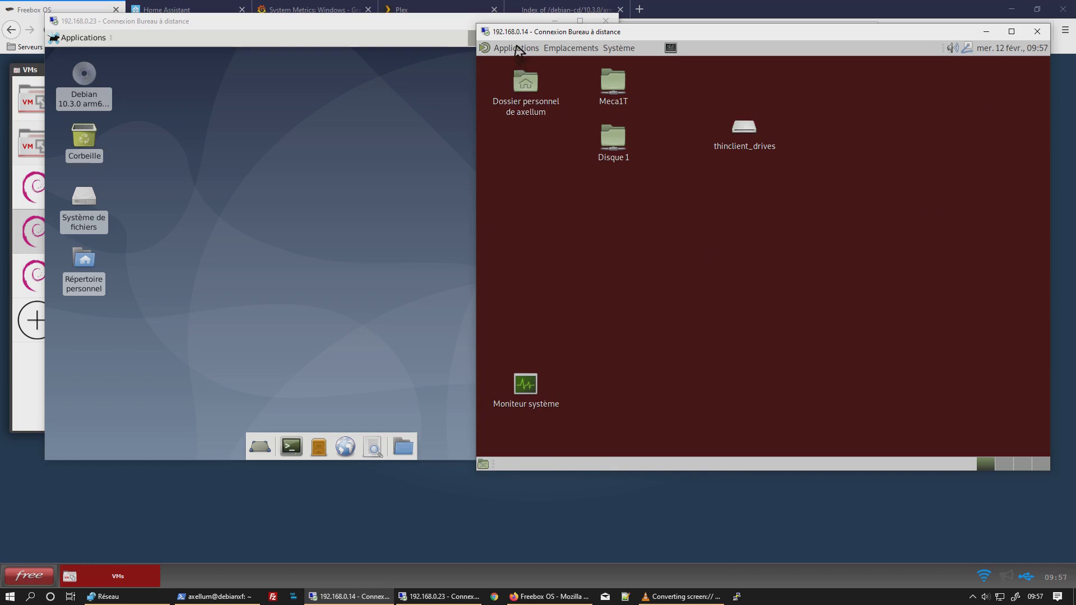
# - Launch the uGet download manager on the 192.168.0.14 desktop and lower its window to uncover the desktop folders
pyautogui.click(518, 50)
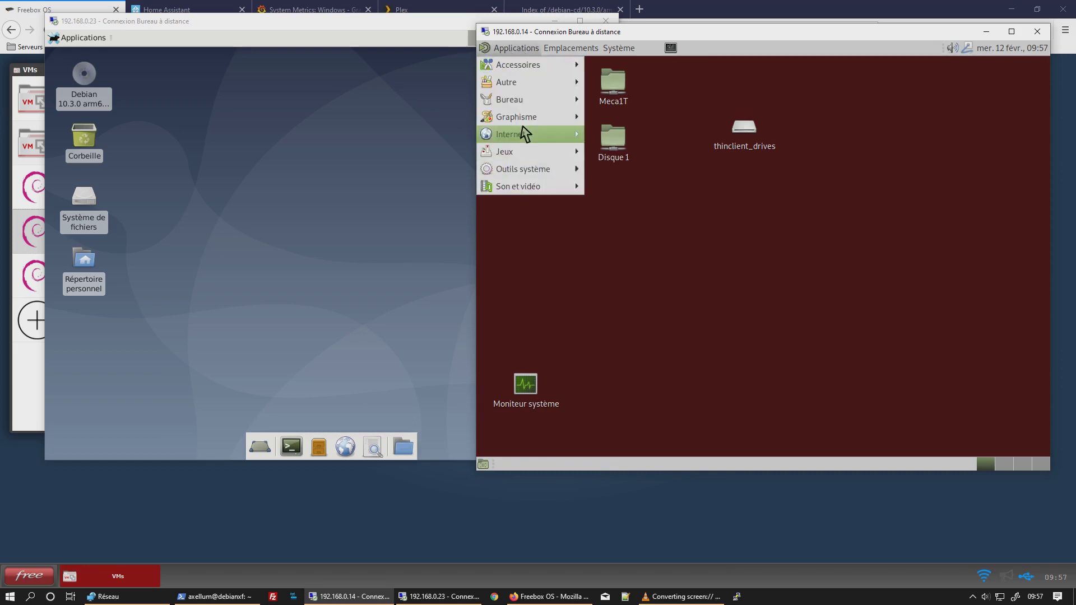
pyautogui.moveTo(524, 137)
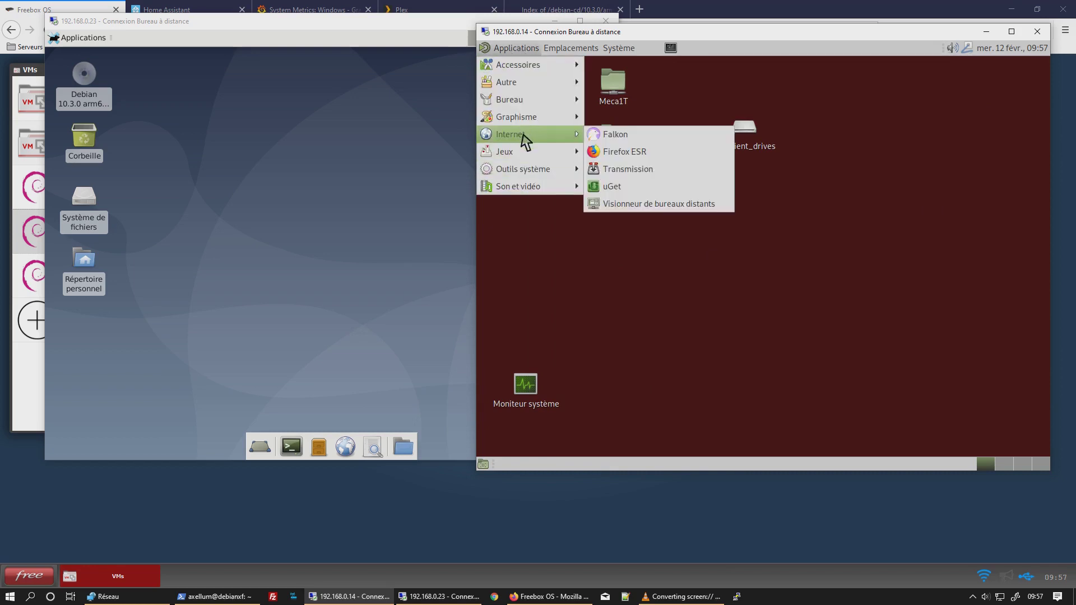
pyautogui.click(626, 194)
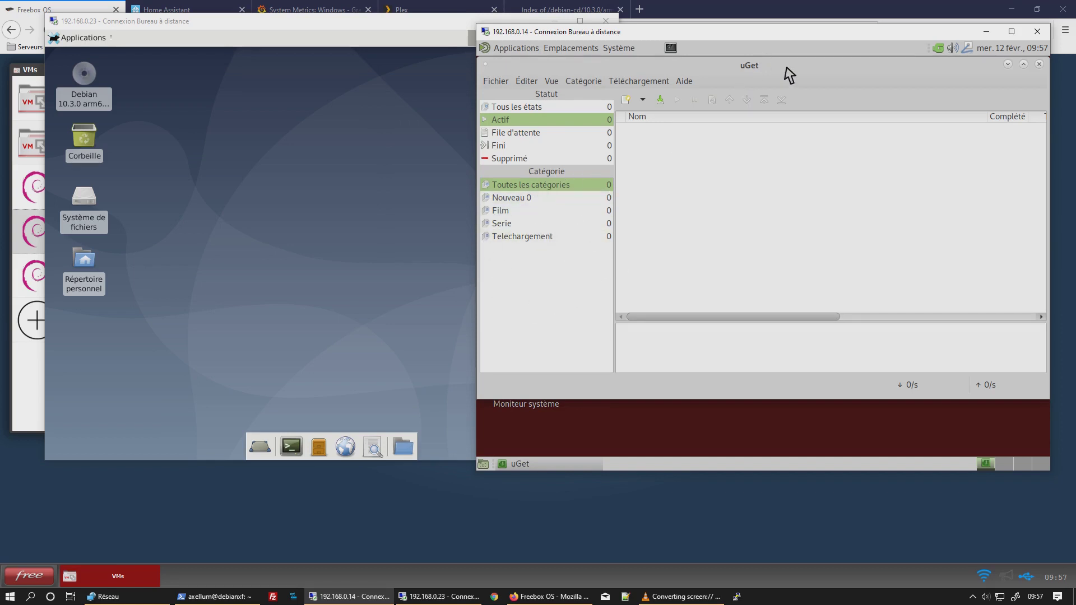
pyautogui.moveTo(789, 72); pyautogui.dragTo(764, 227)
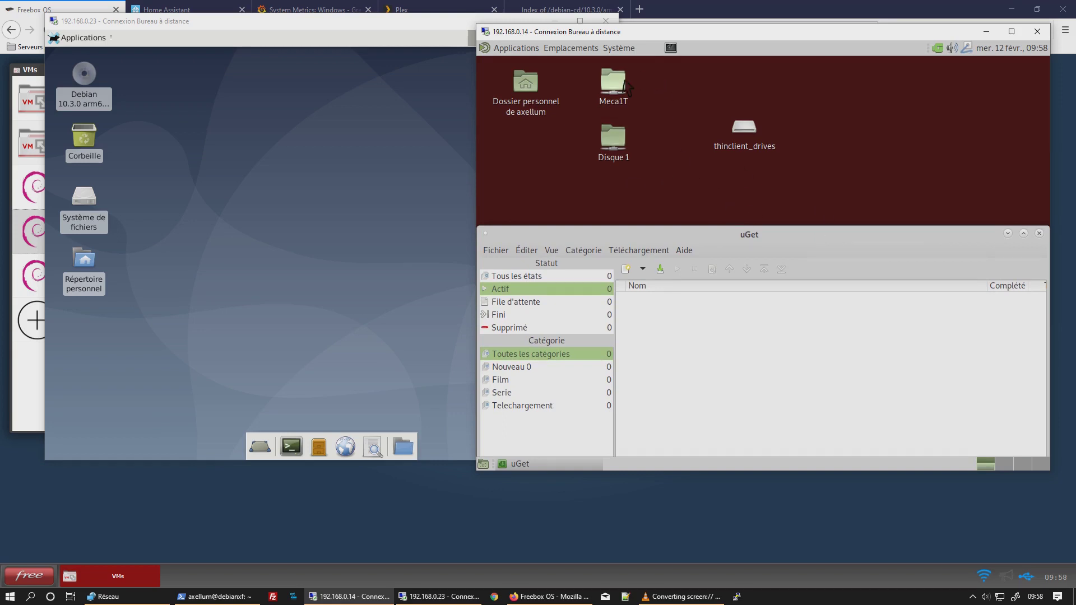
# - Highlight the Disque 1 and Meca1T network folders on the MATE desktop and raise the uGet window just below Meca1T
pyautogui.click(613, 141)
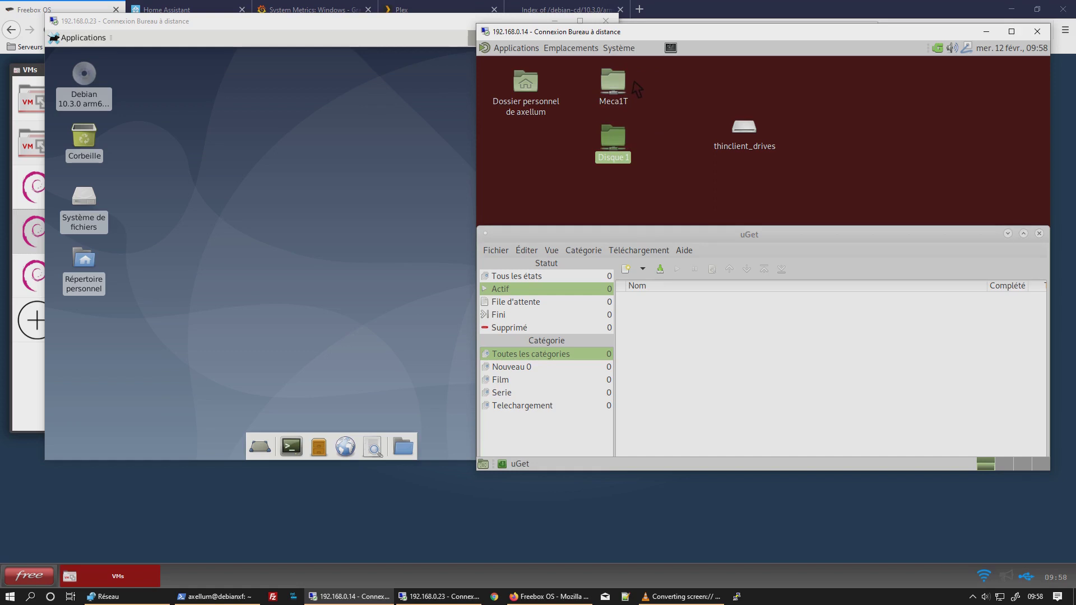
pyautogui.click(627, 87)
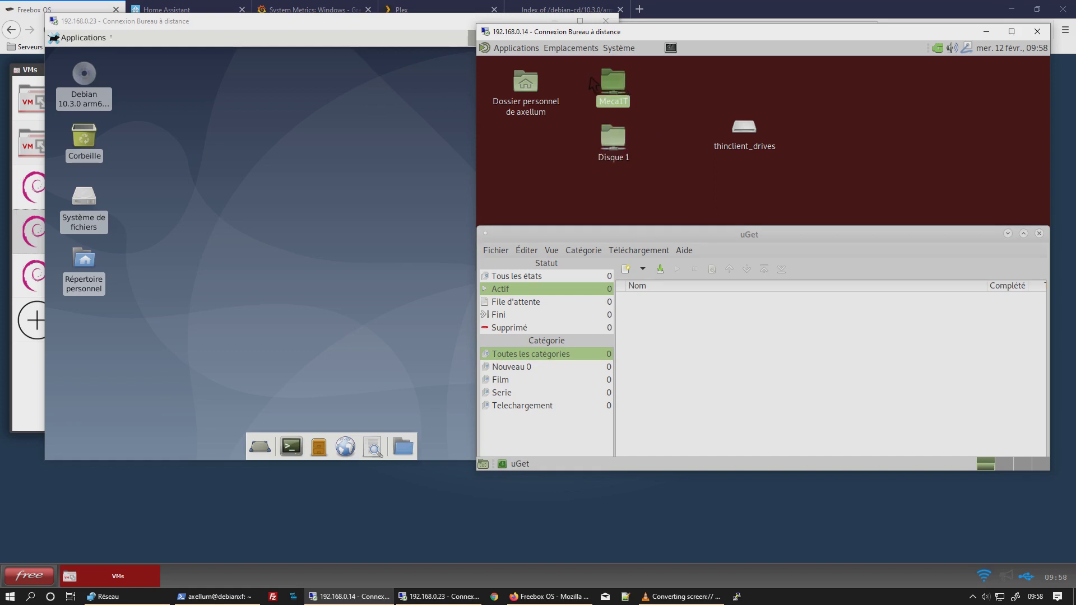
pyautogui.moveTo(584, 61); pyautogui.dragTo(654, 185)
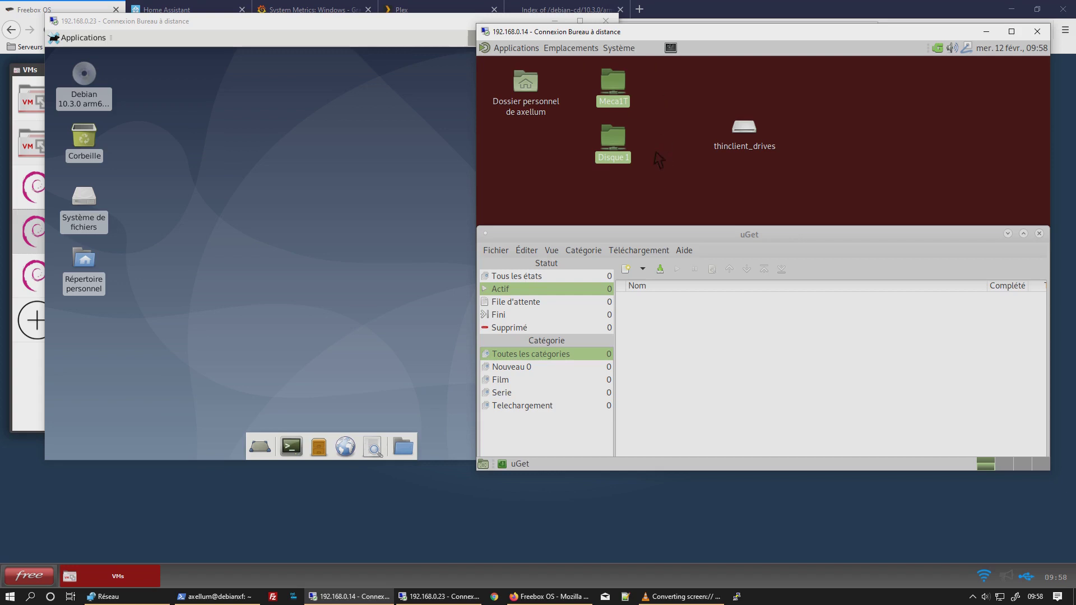
pyautogui.click(640, 179)
pyautogui.click(629, 160)
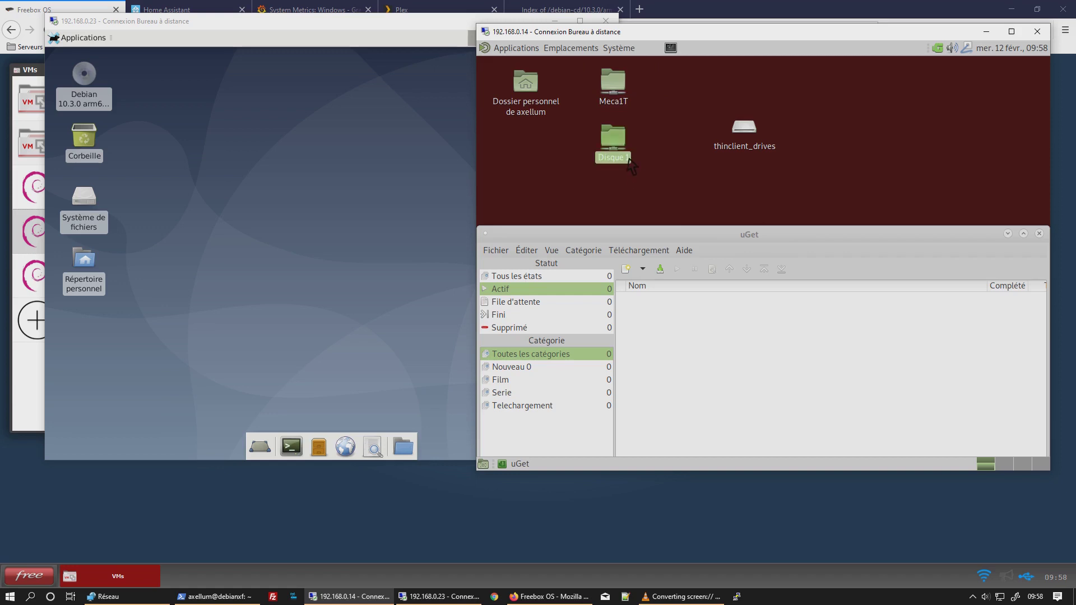
pyautogui.click(712, 200)
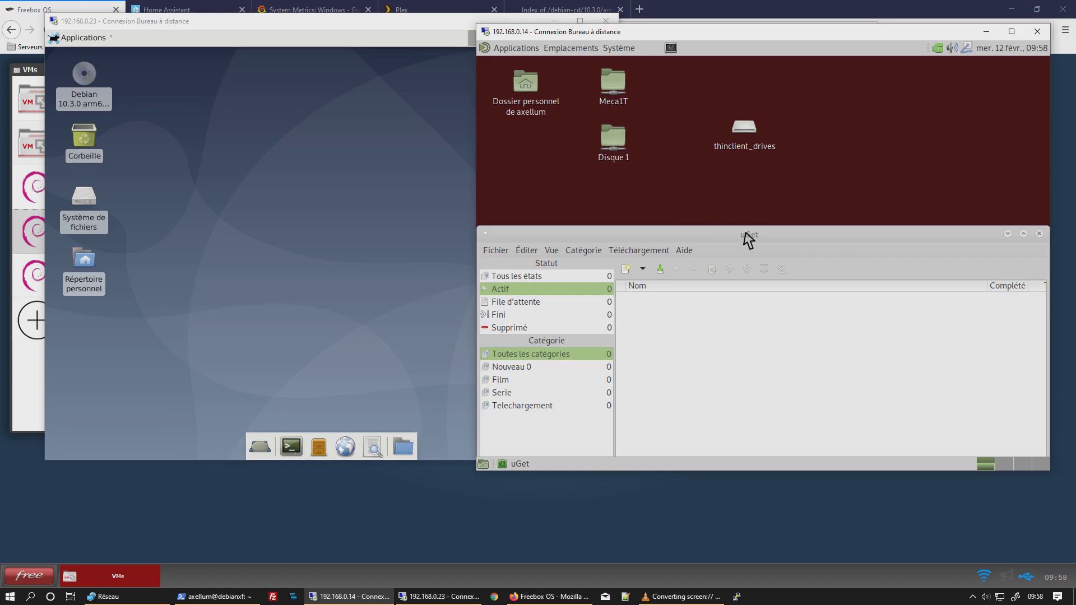
pyautogui.moveTo(748, 239); pyautogui.dragTo(749, 126)
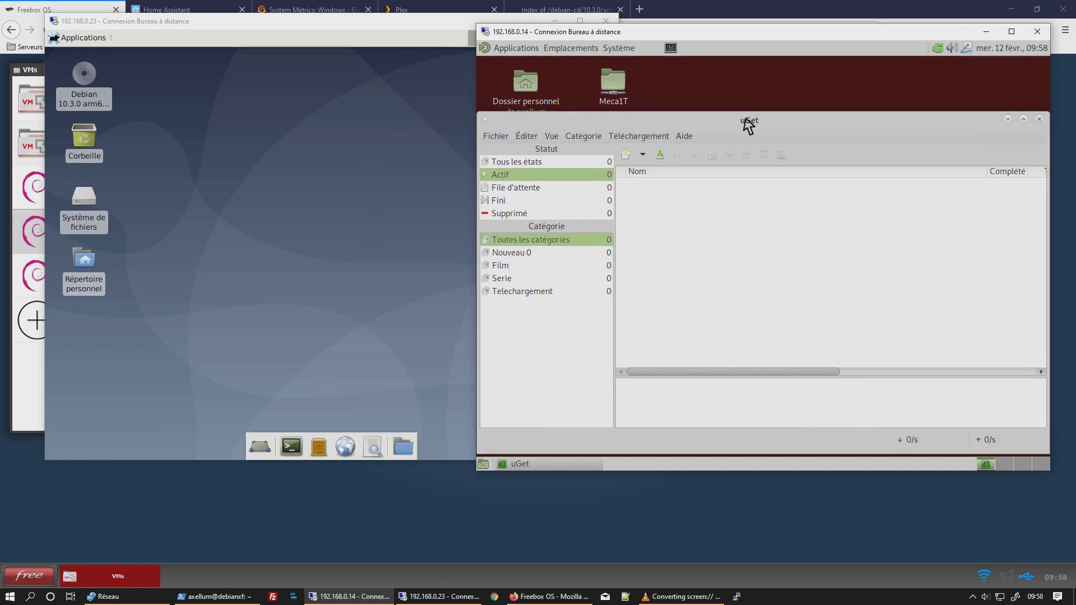
pyautogui.click(617, 83)
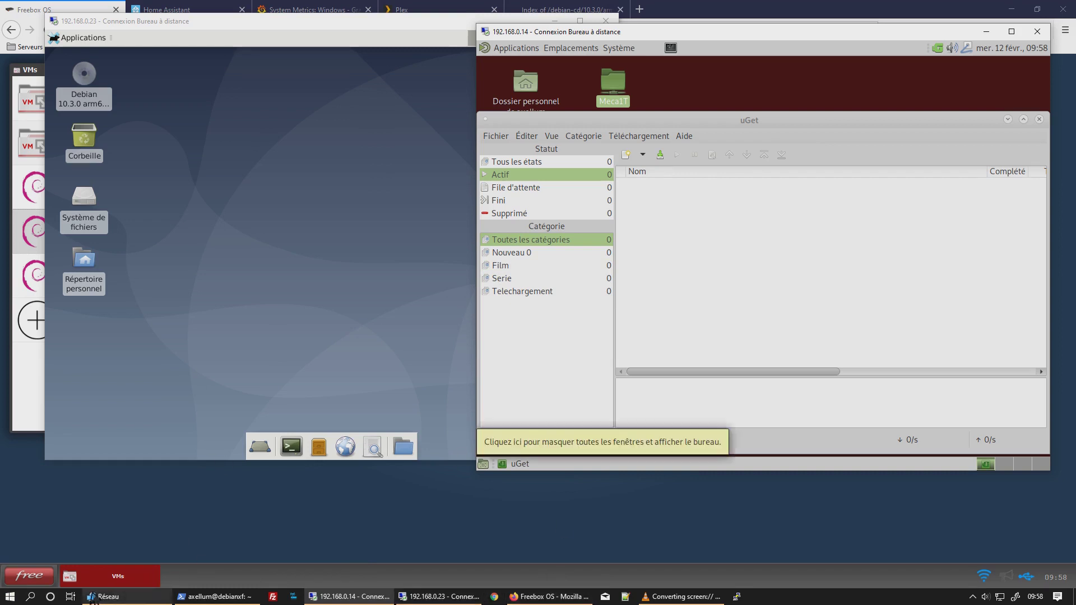
# - Examine the drives and mapped Freebox network locations under Ce PC in File Explorer, and minimize its window
pyautogui.click(137, 597)
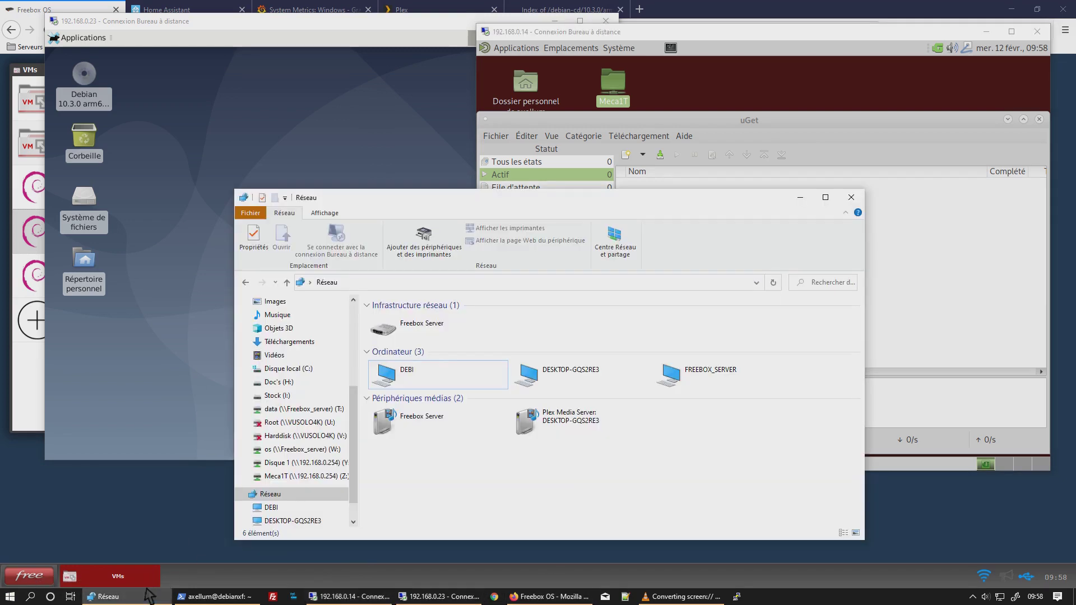
pyautogui.scroll(-1, 355, 481)
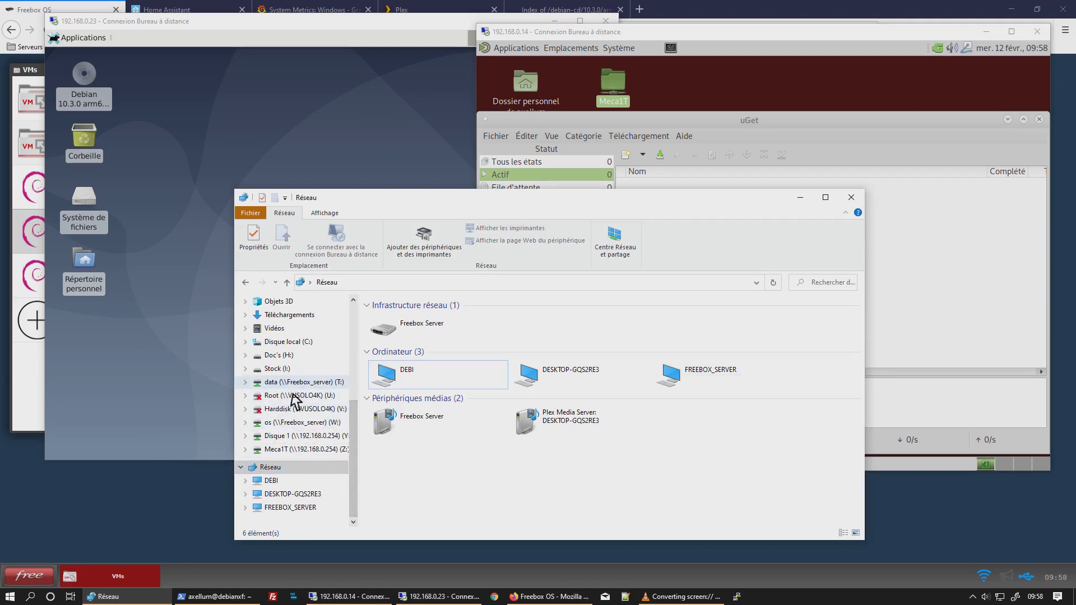
pyautogui.scroll(3, 297, 392)
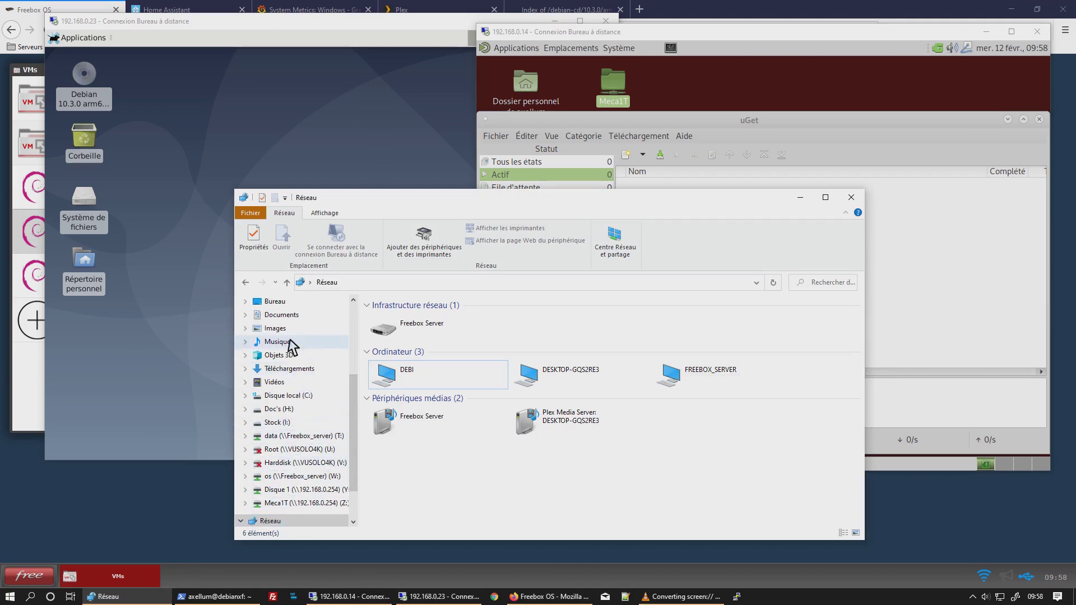
pyautogui.click(293, 328)
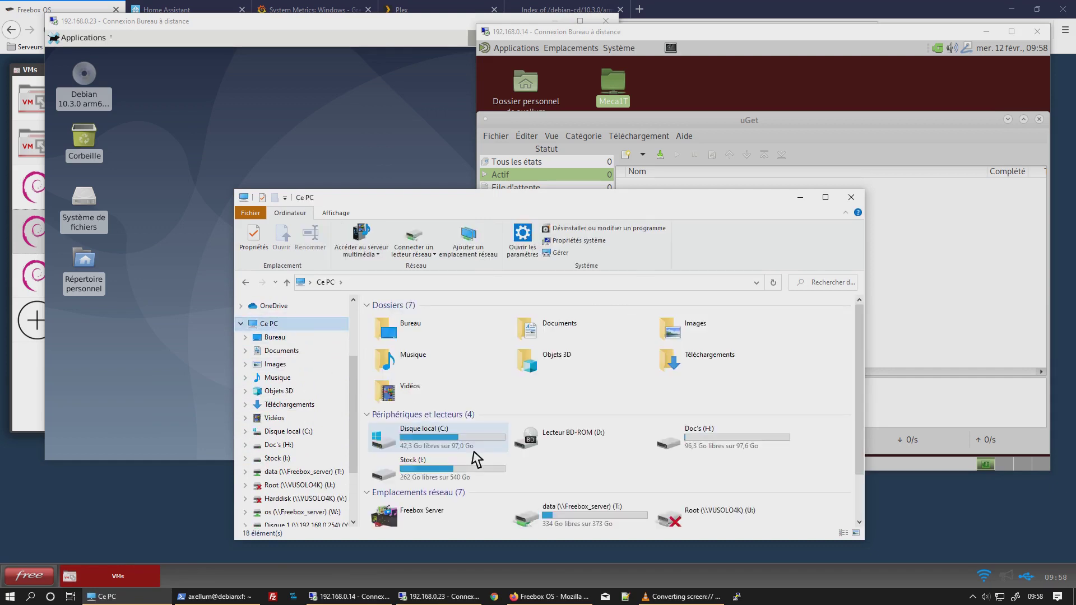
pyautogui.scroll(-2, 472, 454)
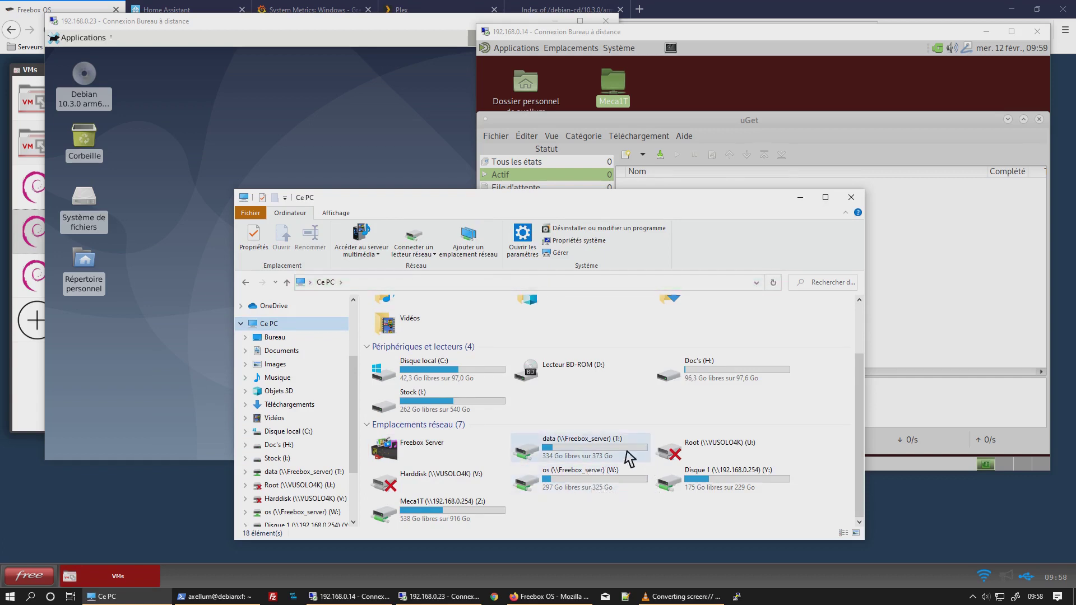
pyautogui.click(800, 197)
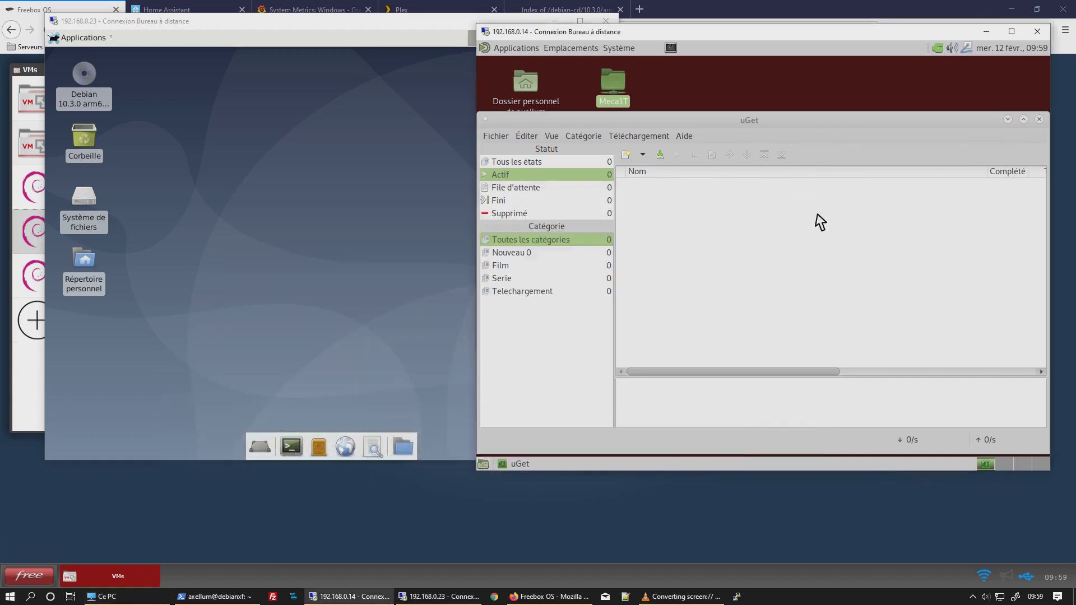
# - Close uGet on the 192.168.0.14 desktop, then briefly show the debianxf SSH terminal and hide it again
pyautogui.click(1041, 120)
pyautogui.click(923, 213)
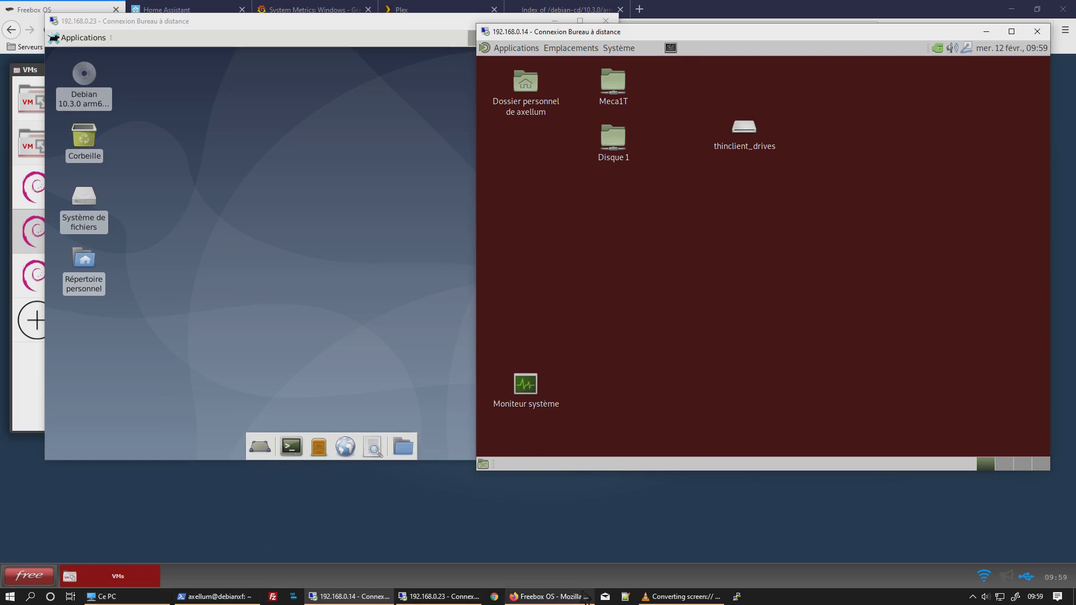
pyautogui.click(232, 602)
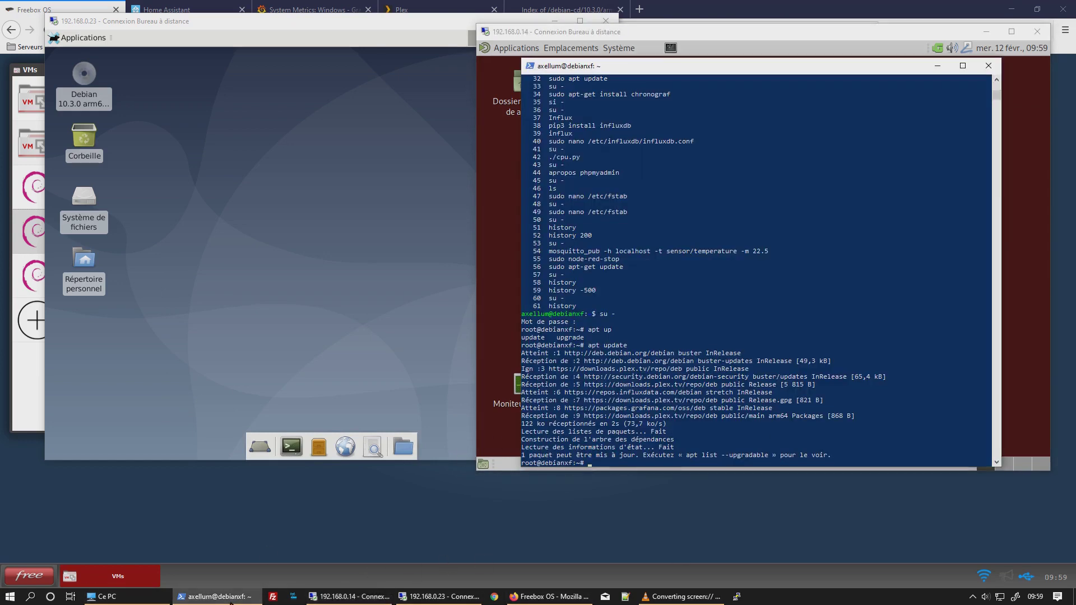
pyautogui.click(231, 601)
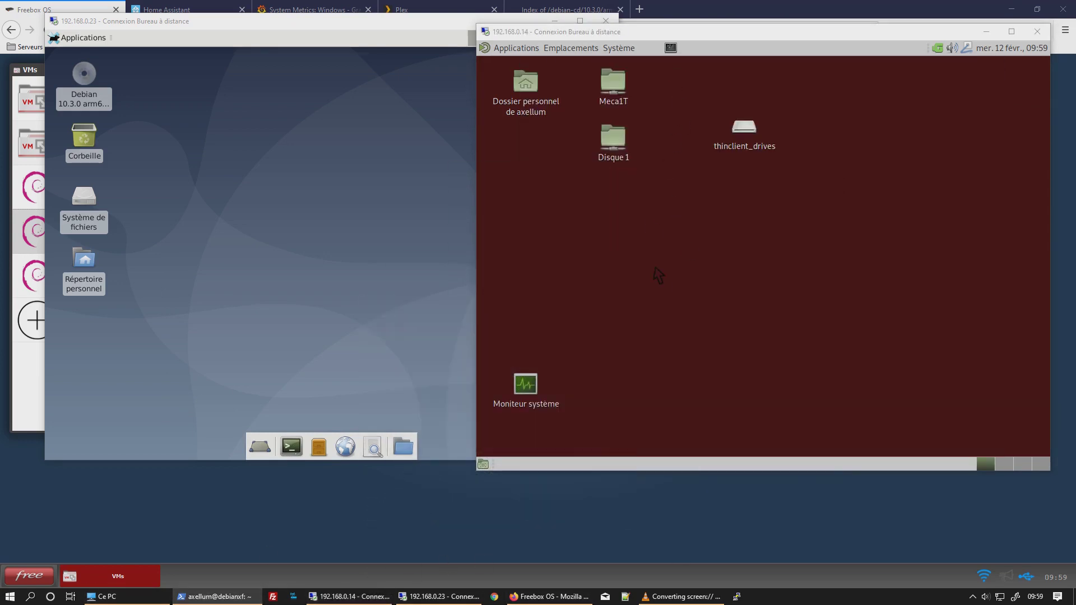
# - Inspect the Documents folder and the file manager's context, Fichier and Affichage options on the 192.168.0.14 desktop, then close the window
pyautogui.doubleClick(526, 83)
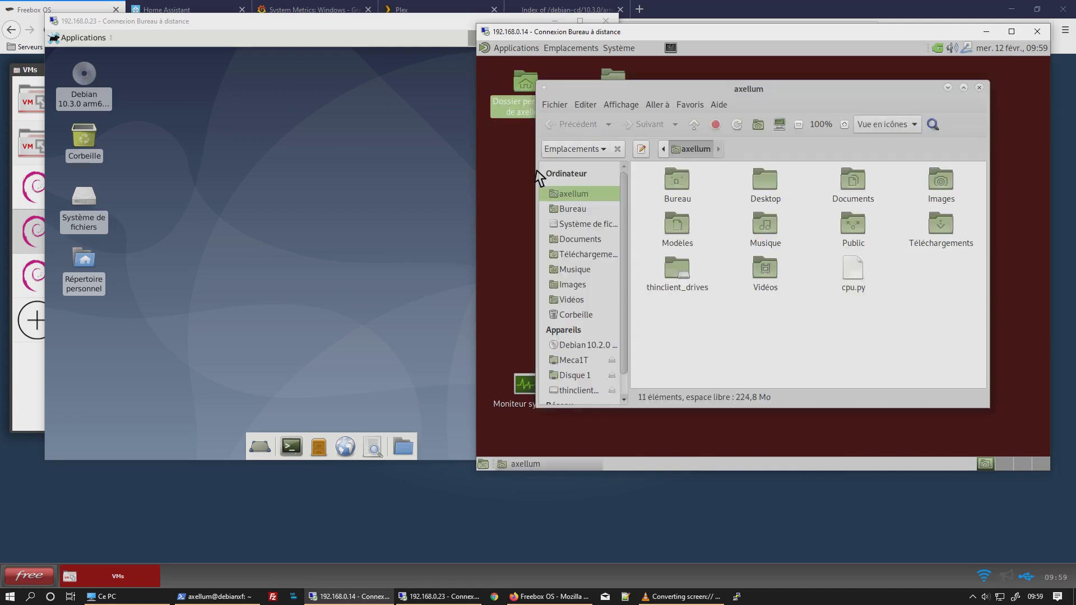
pyautogui.click(853, 197)
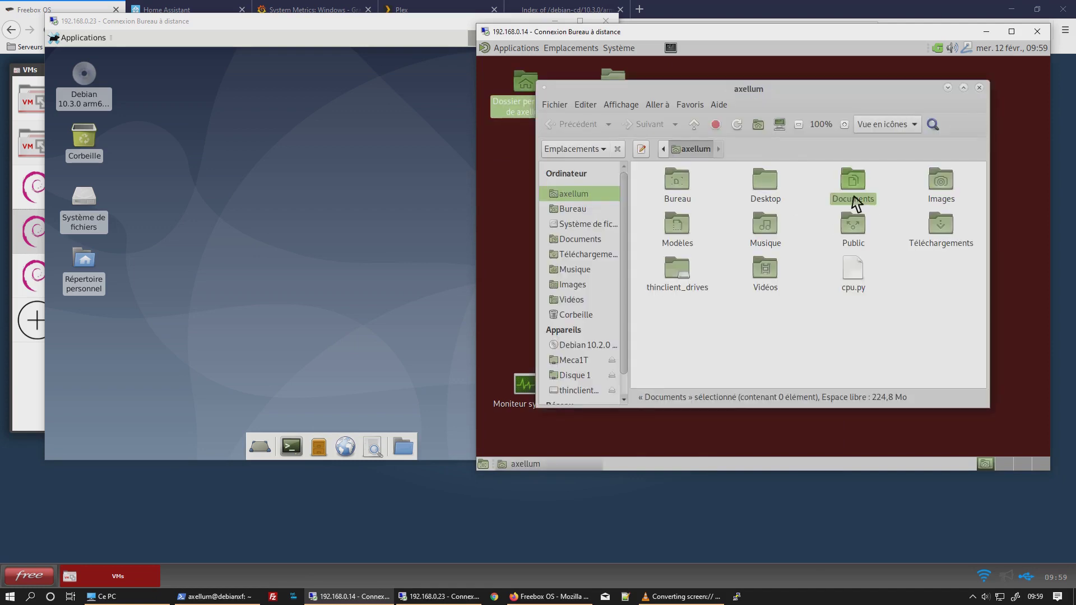
pyautogui.doubleClick(854, 199)
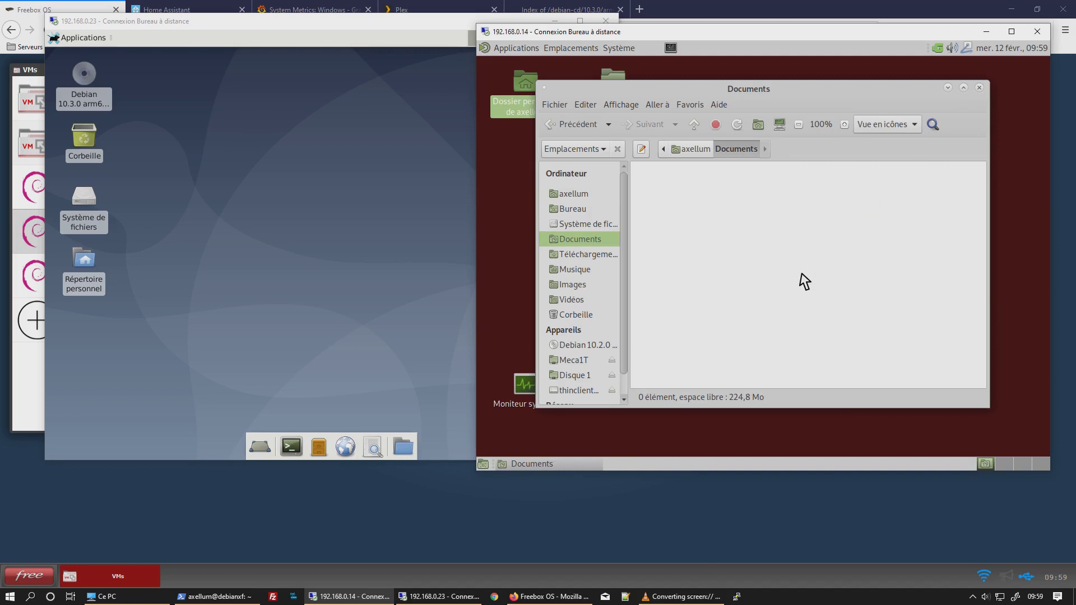
pyautogui.rightClick(797, 221)
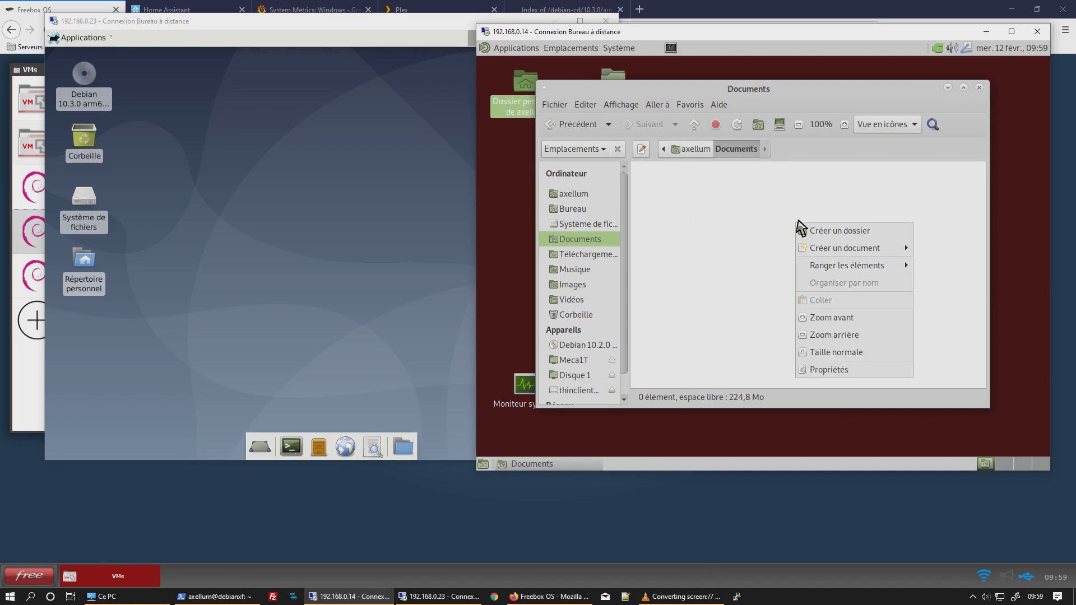
pyautogui.click(781, 134)
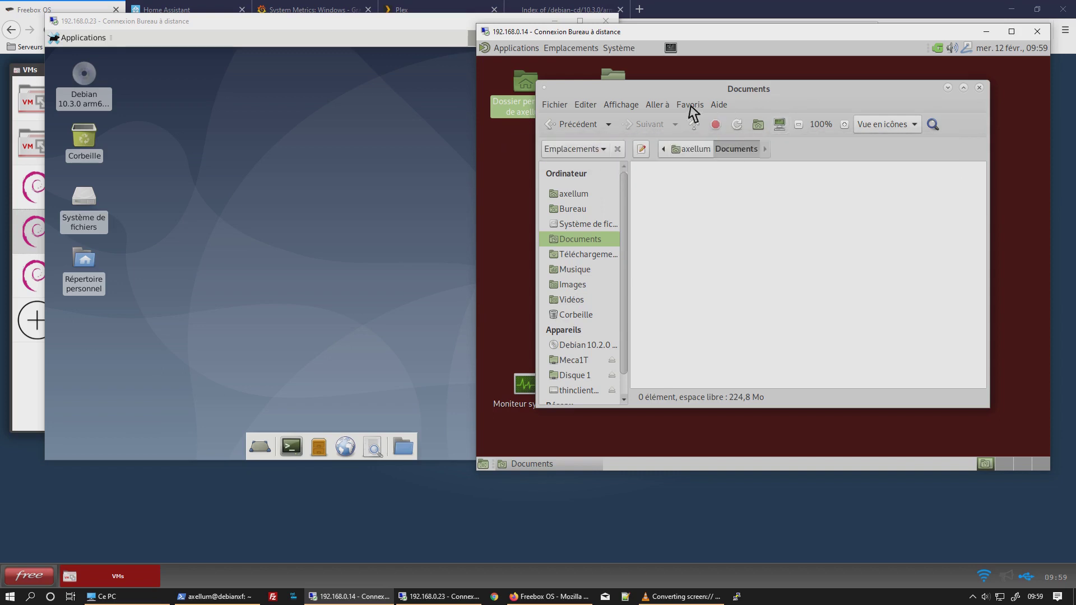
pyautogui.click(624, 106)
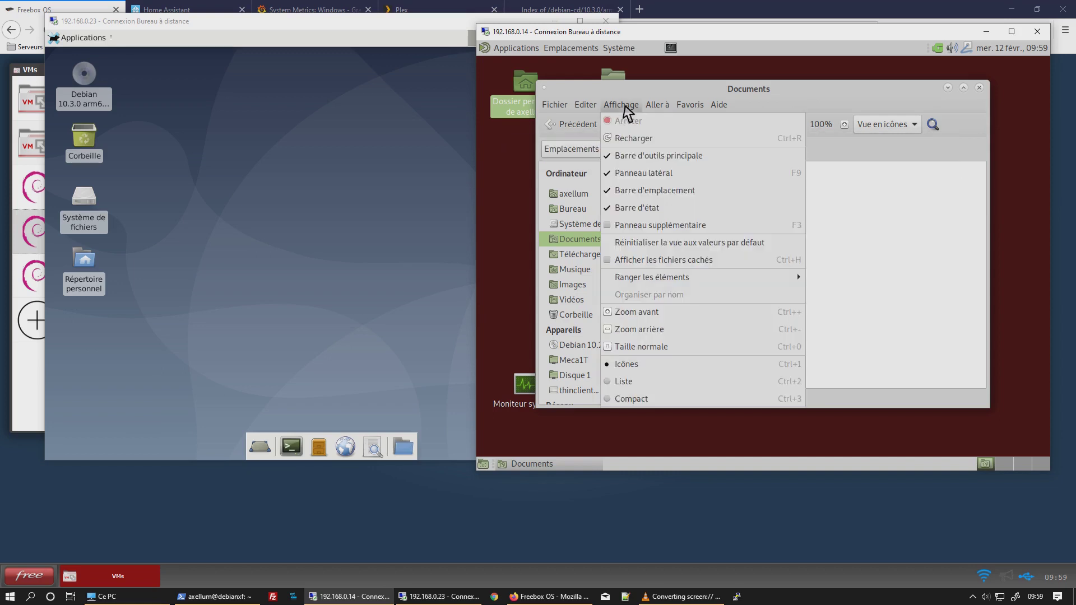
pyautogui.moveTo(558, 110)
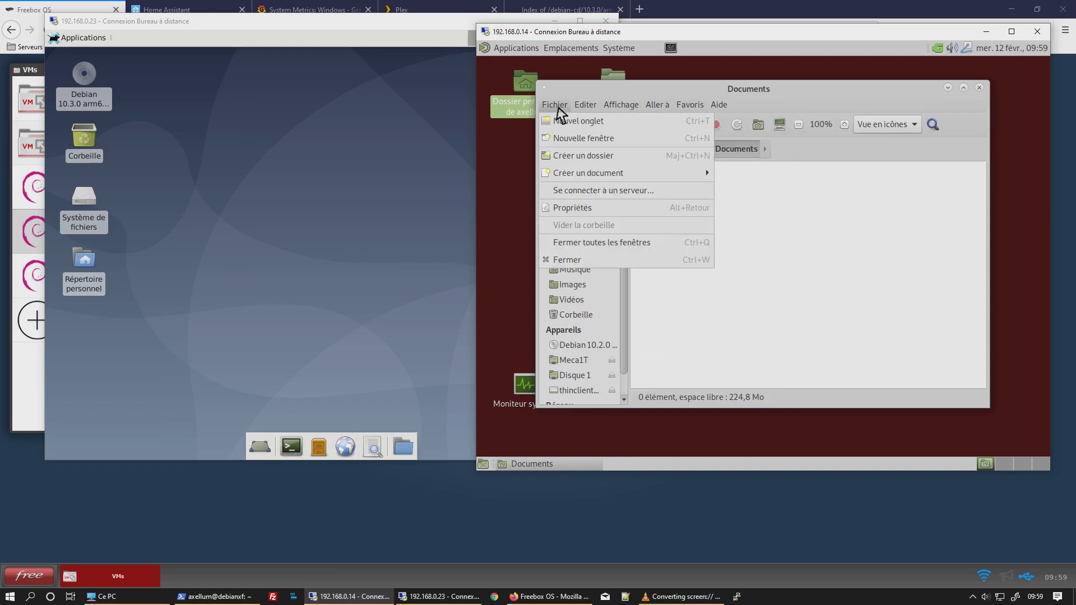
pyautogui.moveTo(640, 106)
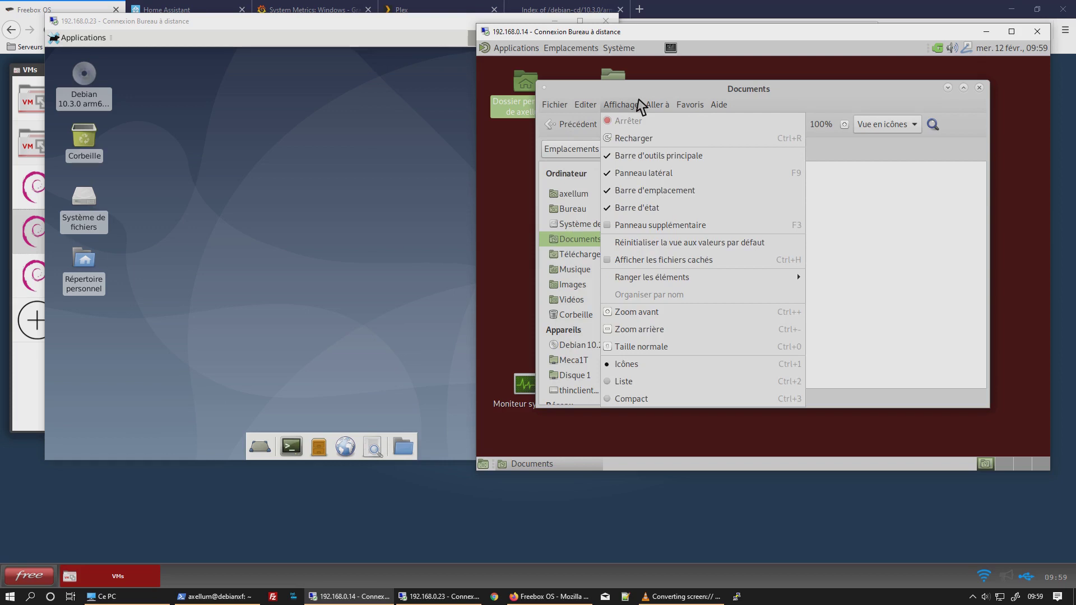
pyautogui.click(896, 264)
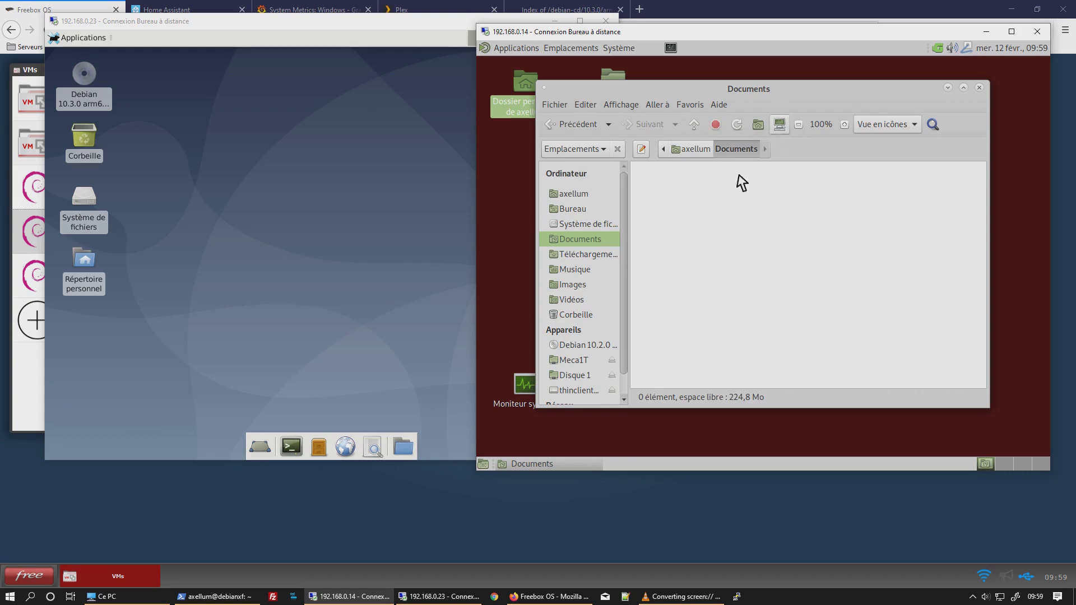
pyautogui.click(979, 88)
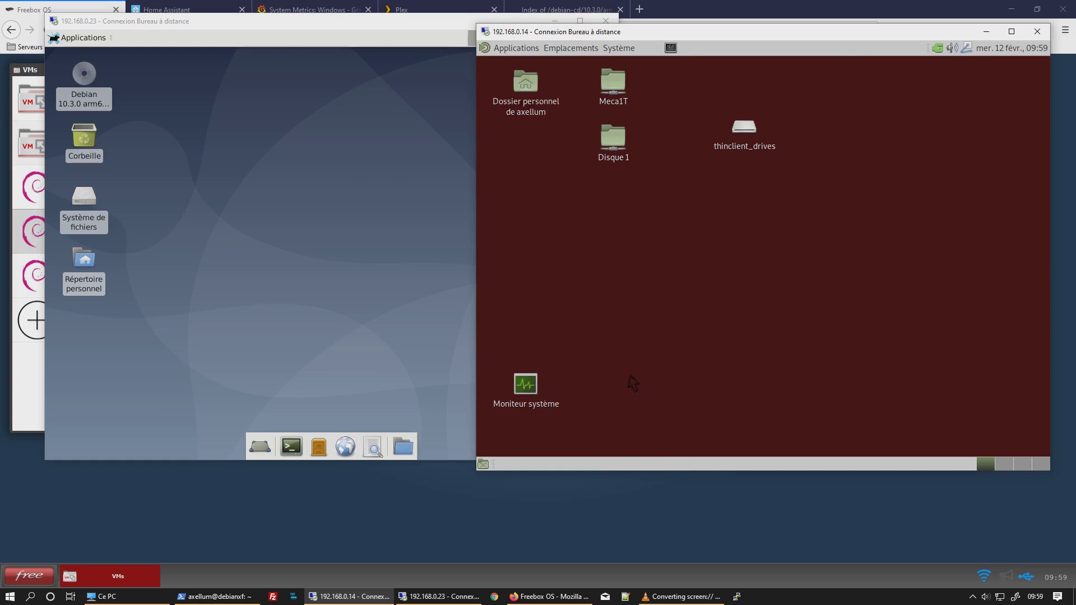
# - Launch Moniteur système on the 192.168.0.14 desktop, shift its window aside and examine the CPU, memory and network histories
pyautogui.doubleClick(527, 399)
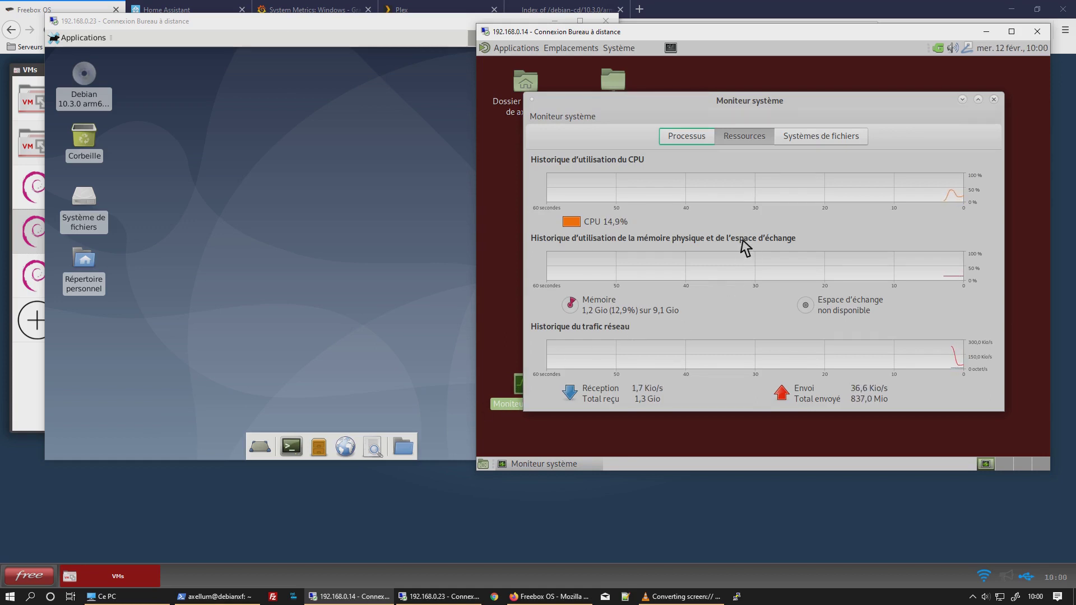
pyautogui.moveTo(778, 108); pyautogui.dragTo(805, 93)
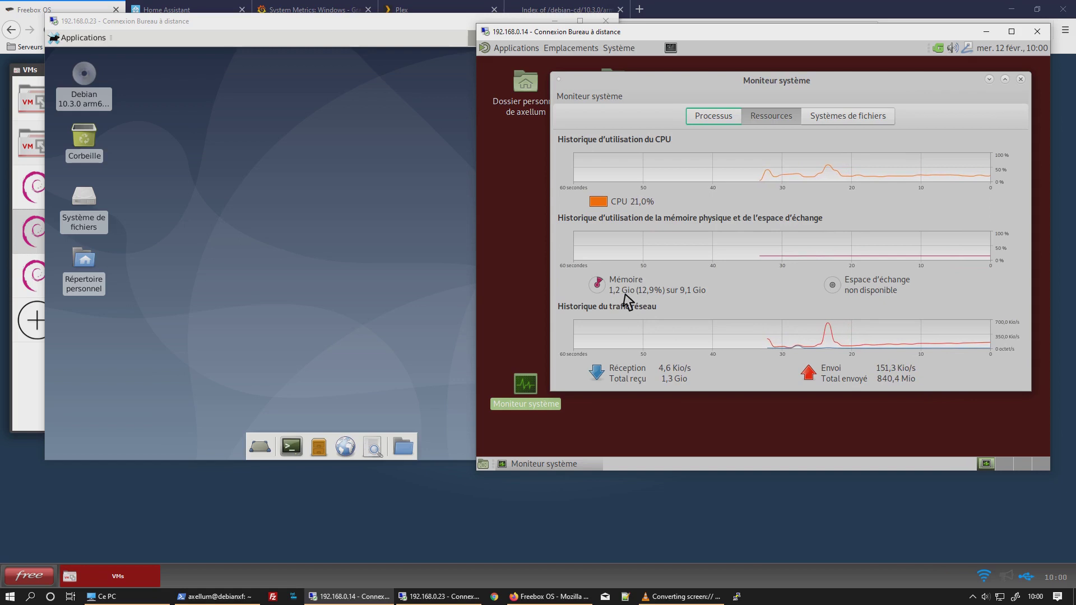
# - Launch the Gestionnaire de tâches on the 192.168.0.23 Xfce desktop and move its window clear of the desktop icons
pyautogui.click(287, 313)
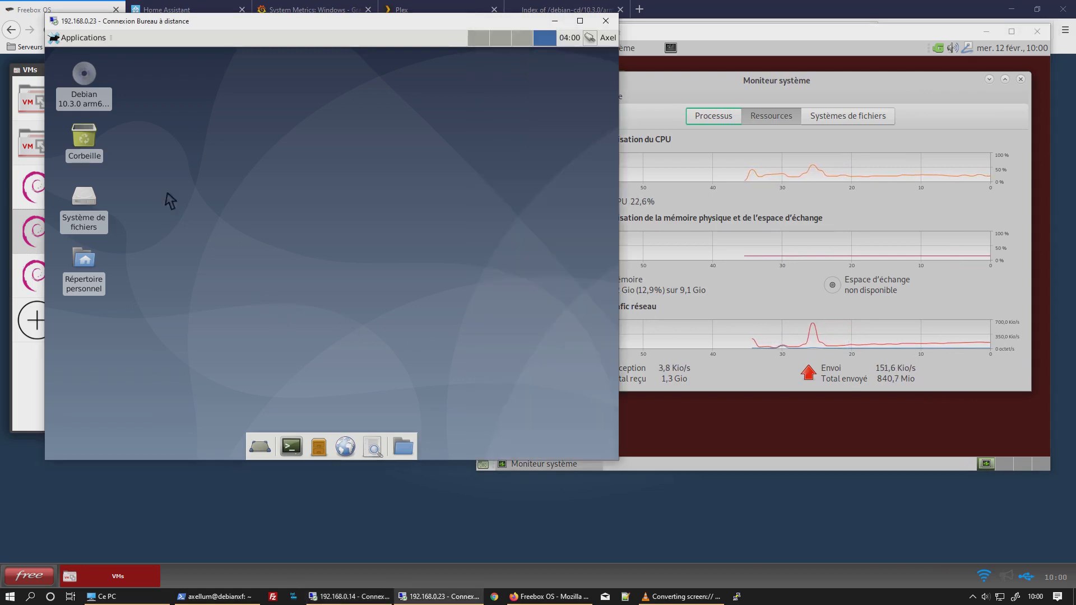
pyautogui.click(80, 40)
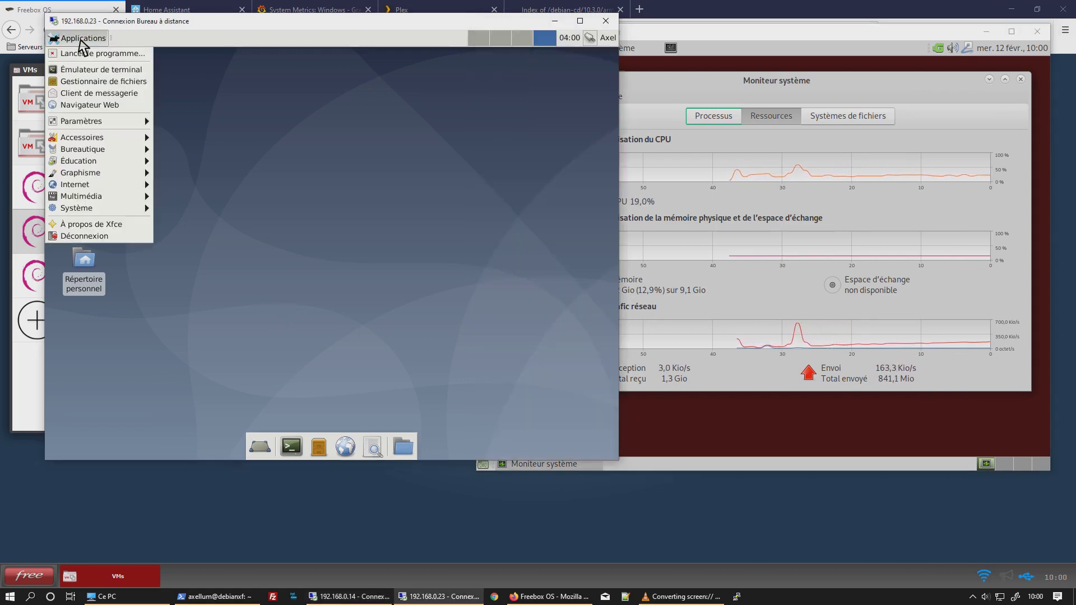
pyautogui.moveTo(111, 210)
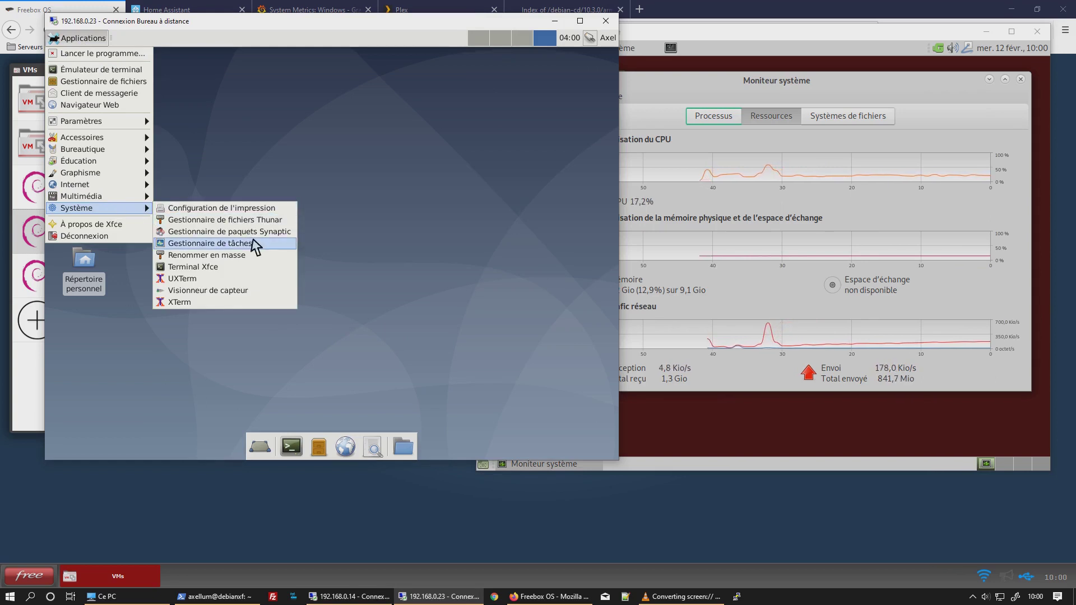
pyautogui.click(255, 244)
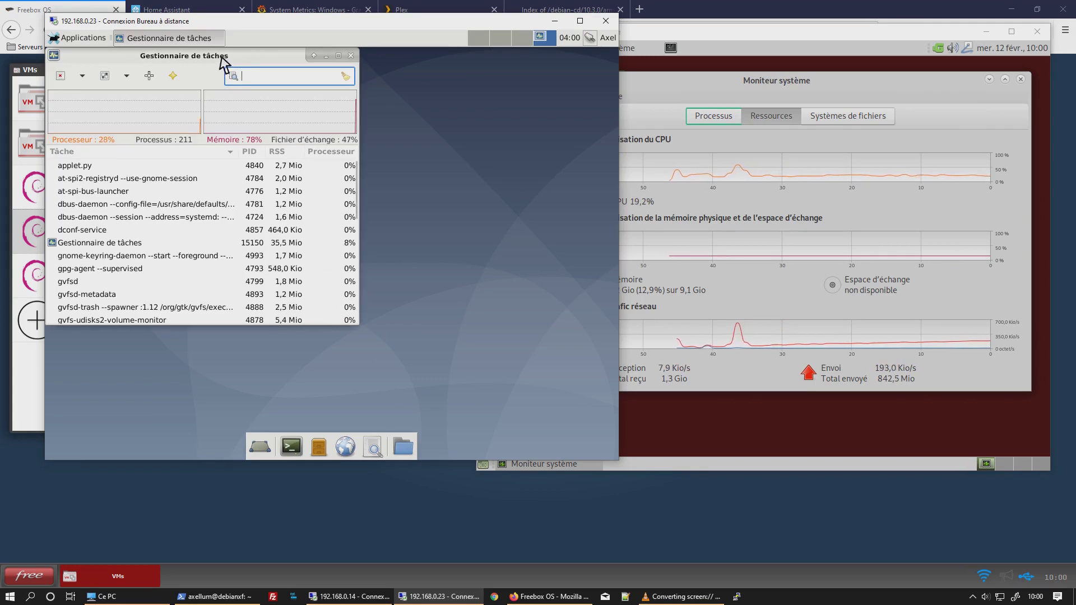
pyautogui.moveTo(224, 59); pyautogui.dragTo(329, 96)
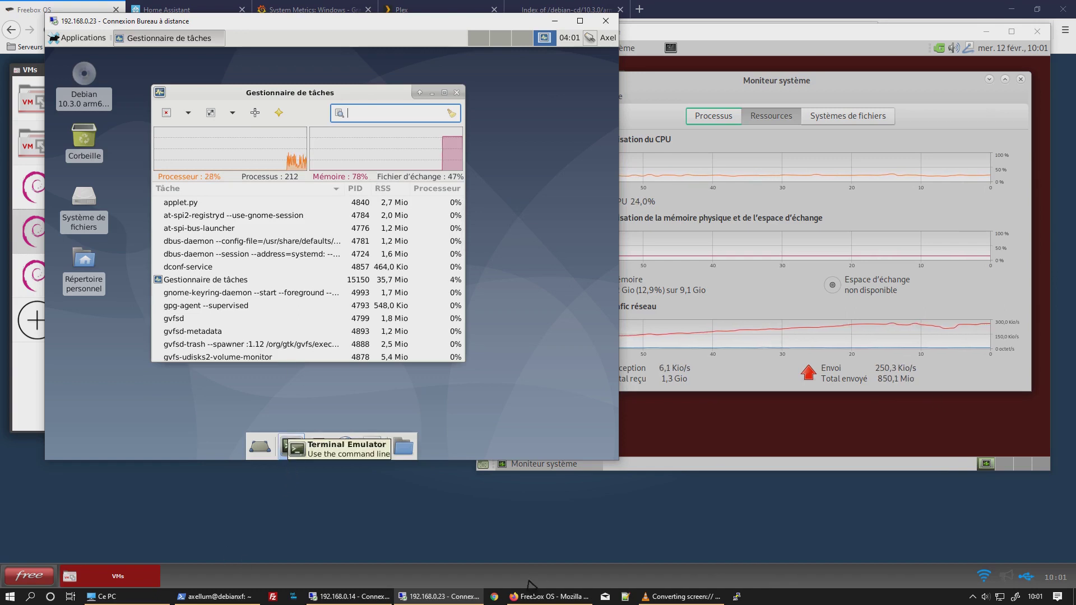
# - Switch to Firefox and view Pi-hole and Grafana's System Metrics: Windows dashboard in Home Assistant
pyautogui.click(538, 597)
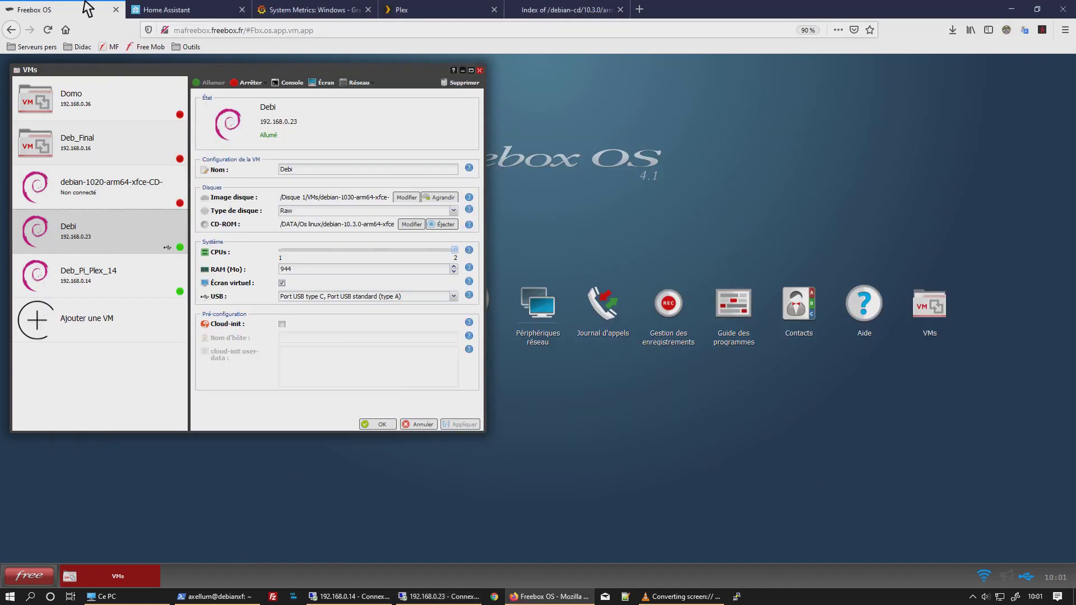
pyautogui.click(171, 9)
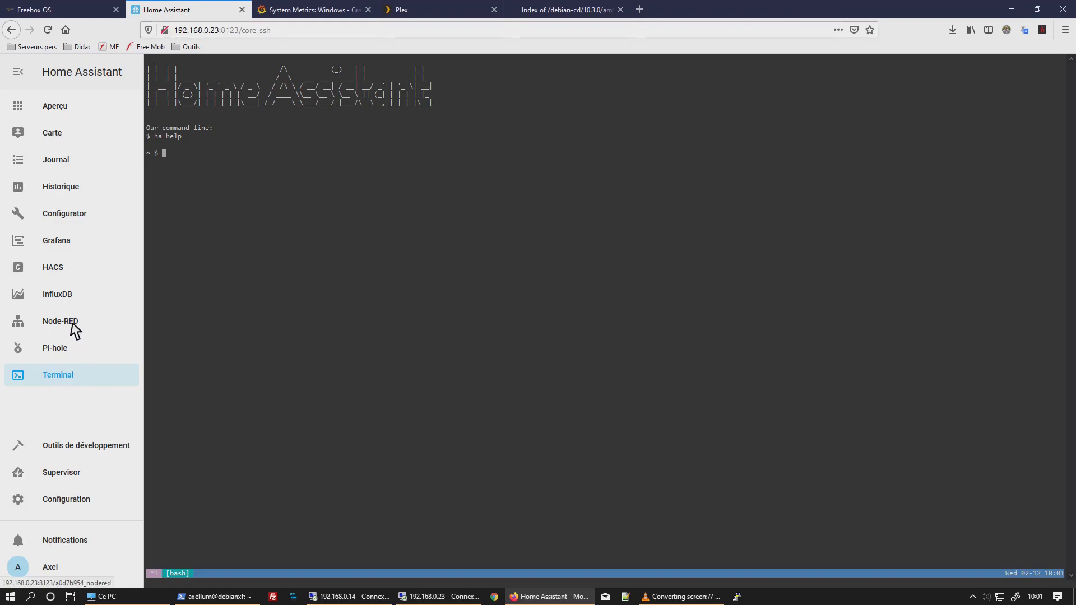
pyautogui.click(72, 350)
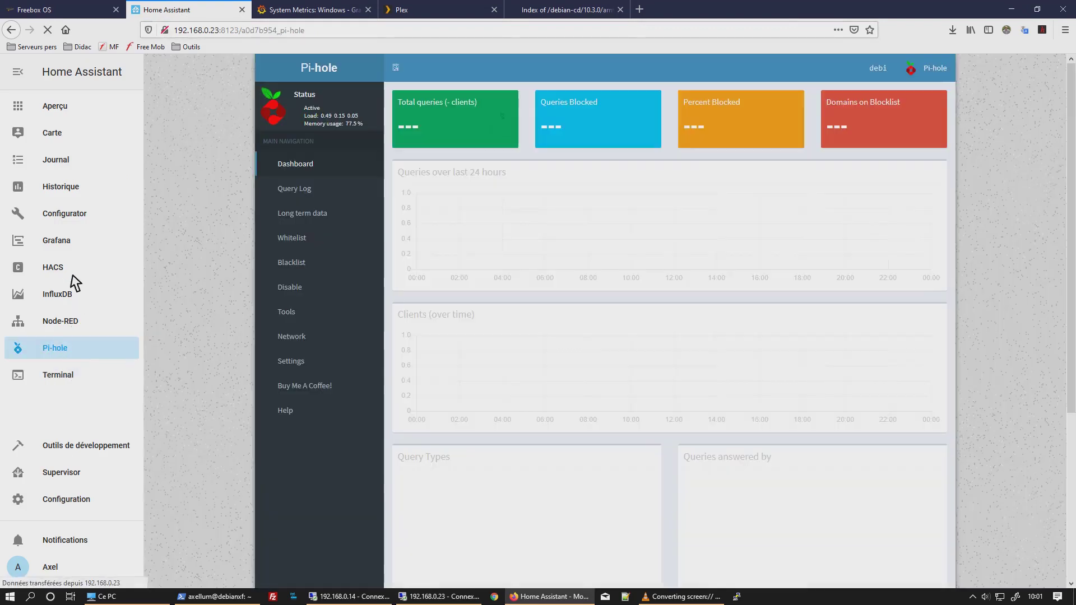
pyautogui.click(78, 242)
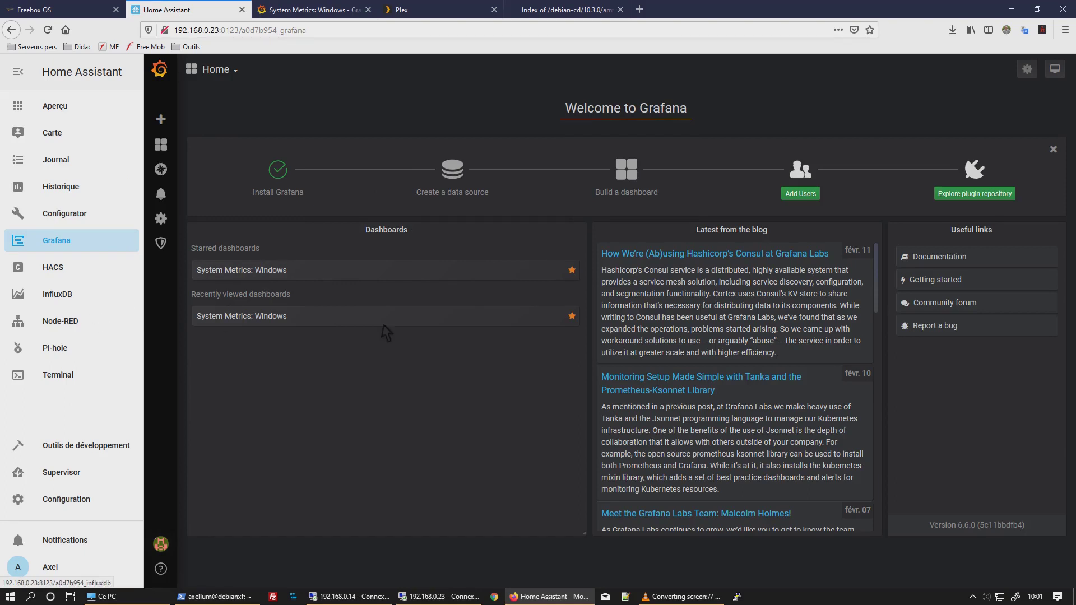
pyautogui.click(278, 270)
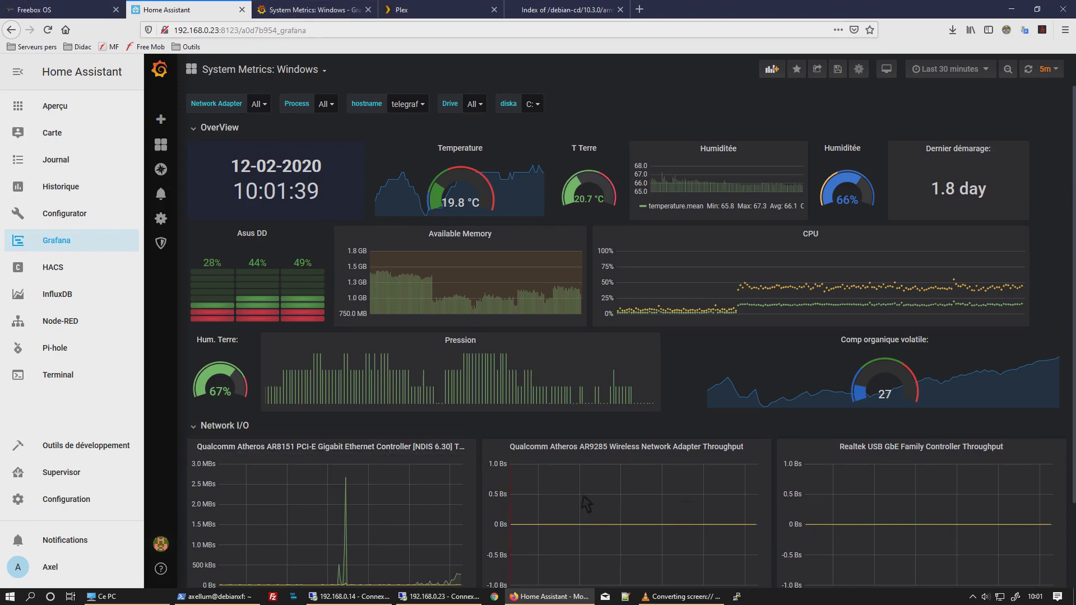
# - Compare the resource monitors of the 192.168.0.14 and 192.168.0.23 sessions, then close the Gestionnaire de tâches on 192.168.0.23
pyautogui.click(386, 600)
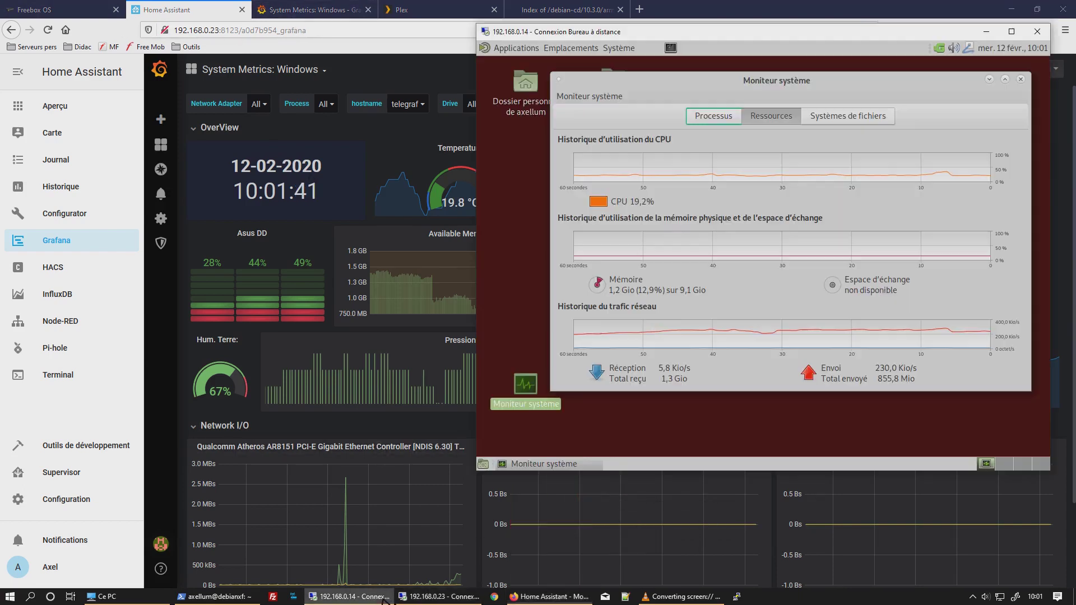
pyautogui.click(442, 599)
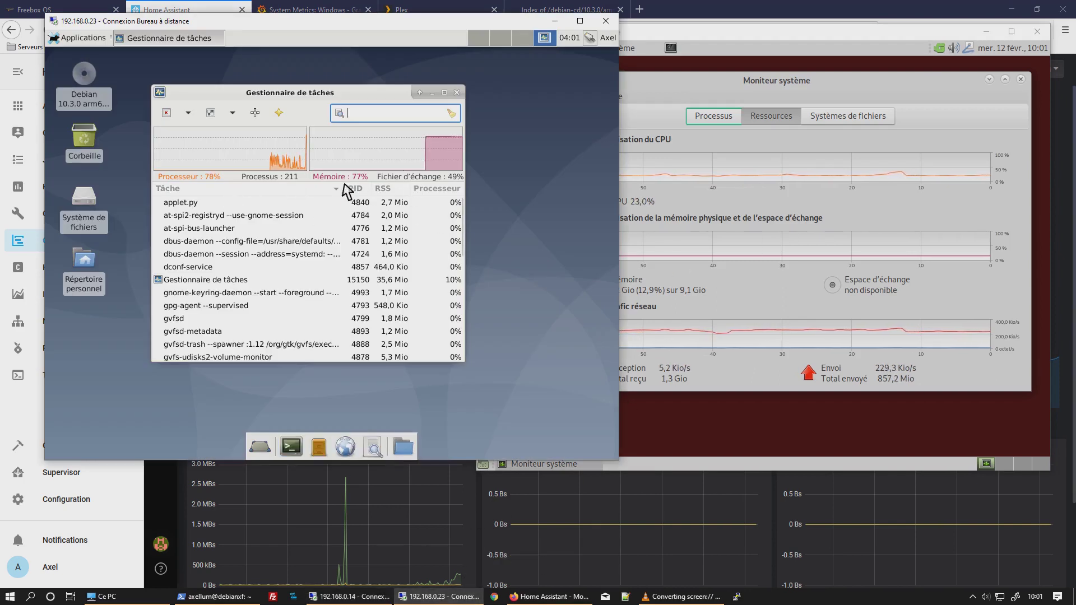
pyautogui.click(457, 93)
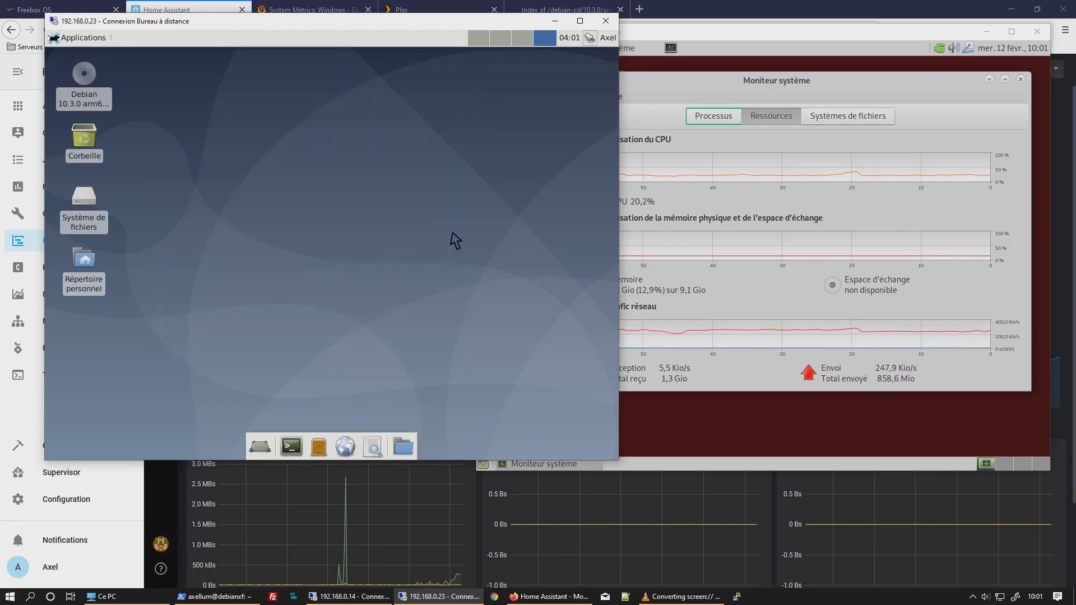
# - Log out of the Xfce session on 192.168.0.23 and dismiss the remote desktop connection dialog for that machine
pyautogui.click(82, 37)
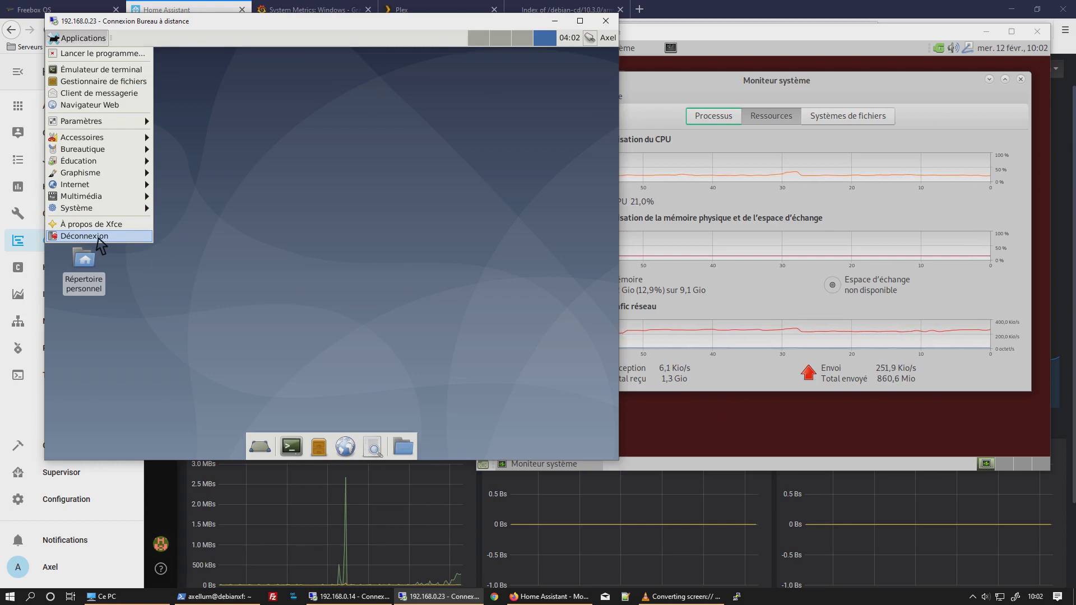
pyautogui.click(97, 237)
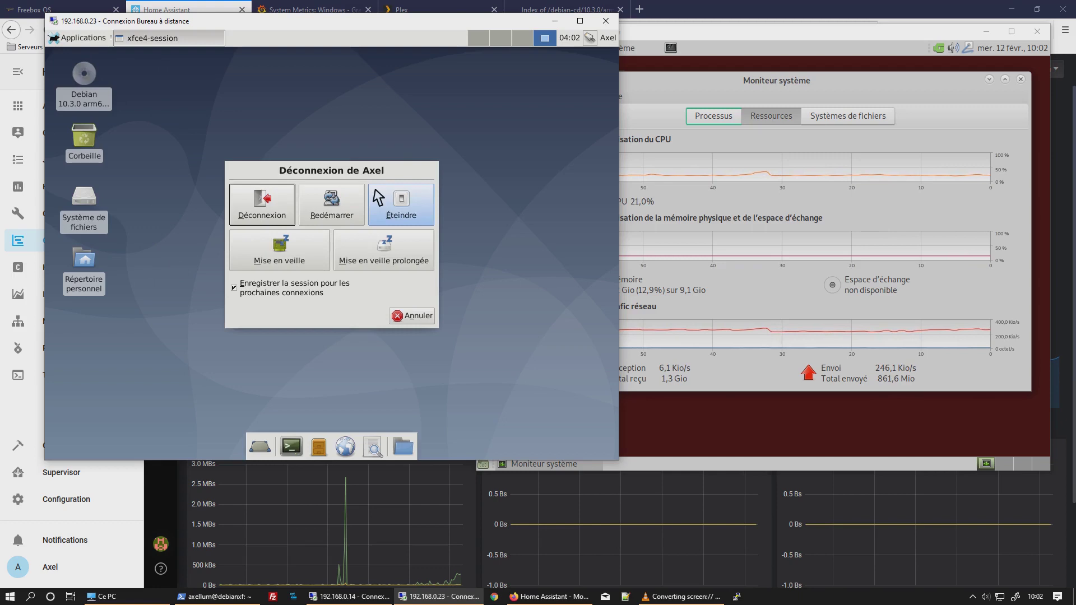
pyautogui.click(282, 210)
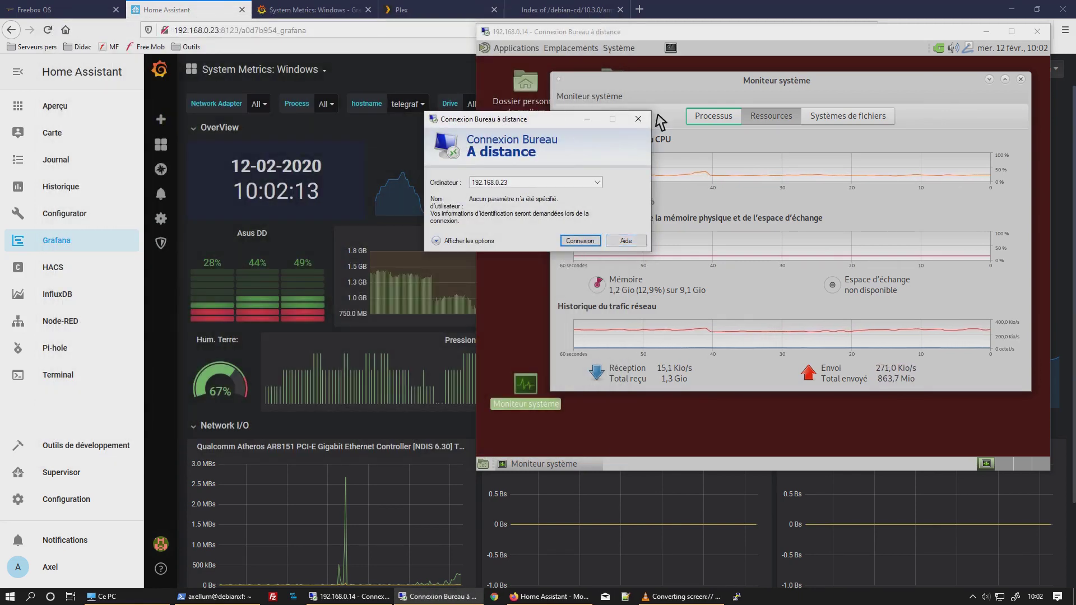
pyautogui.click(639, 120)
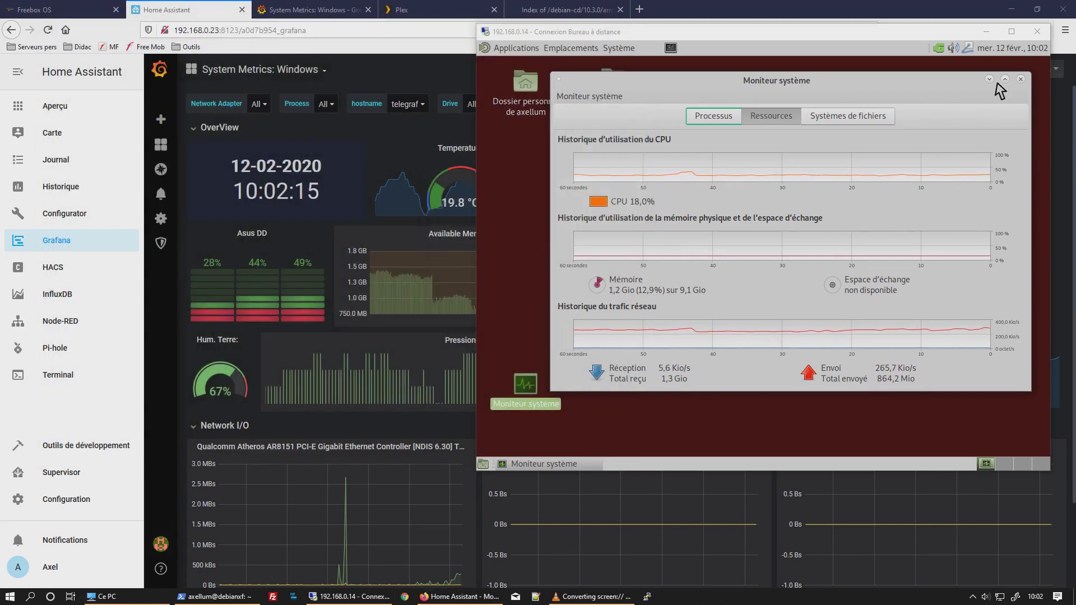
# - Close Moniteur système on the 192.168.0.14 desktop and clear the icon selection there
pyautogui.click(1021, 79)
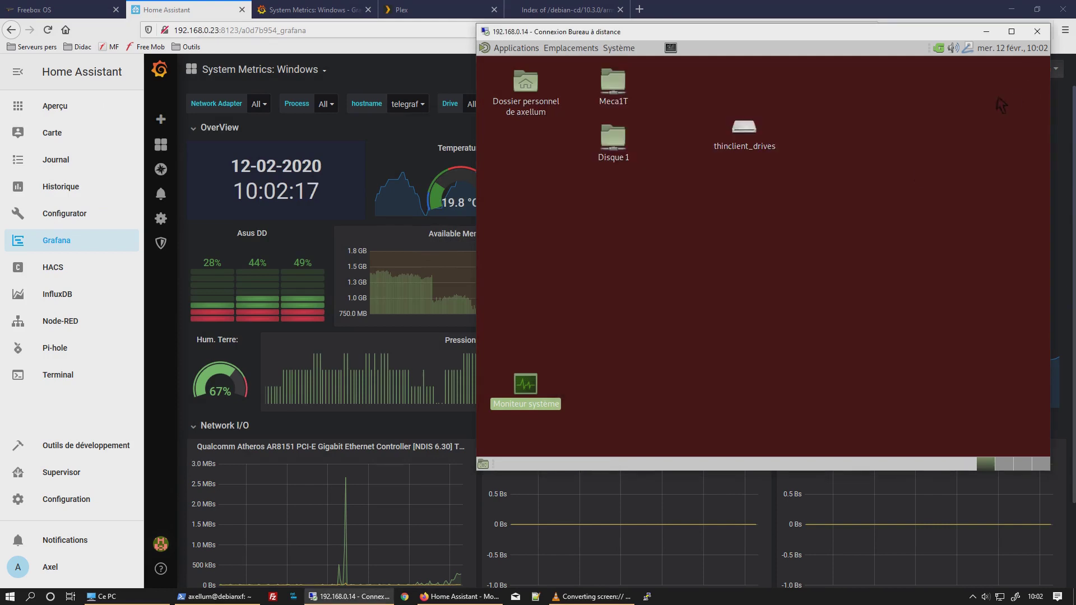
pyautogui.click(911, 187)
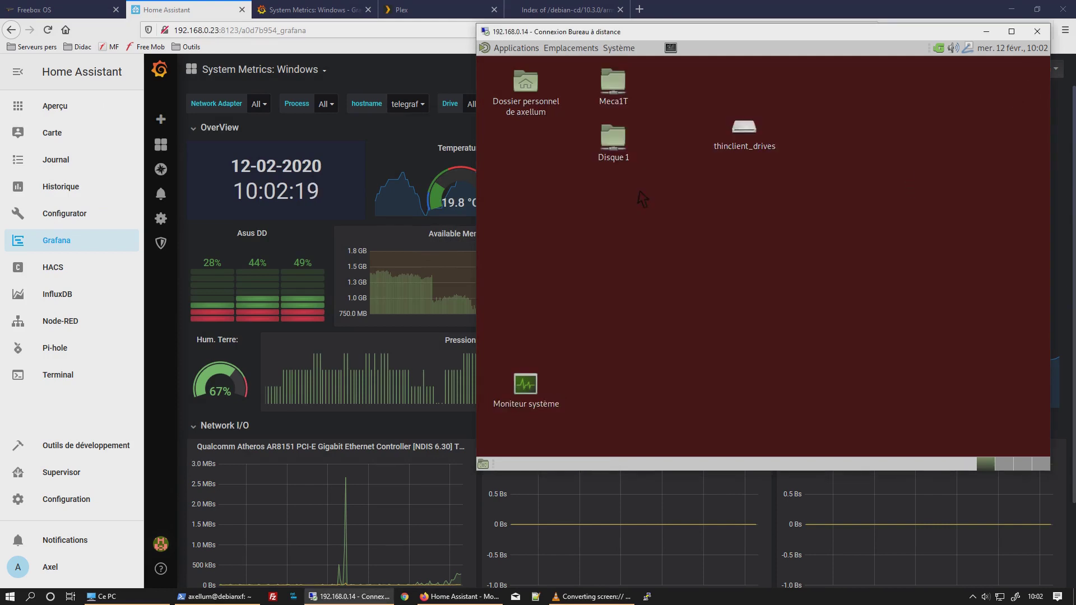
# - Switch to Home Assistant in Firefox and view the Pi-hole dashboard and Grafana's System Metrics: Windows dashboard
pyautogui.click(193, 8)
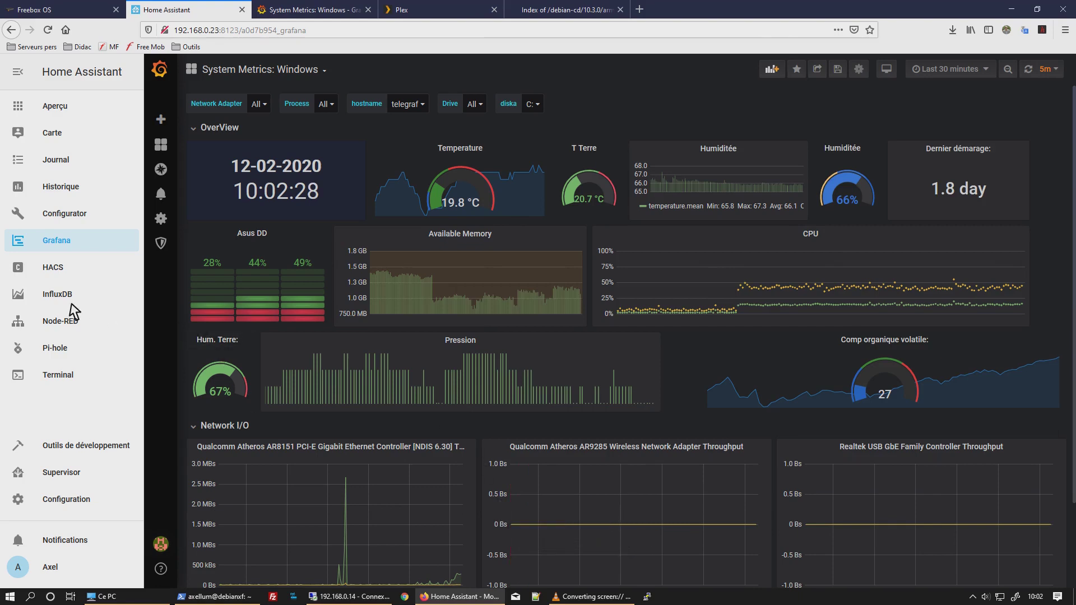
pyautogui.click(63, 349)
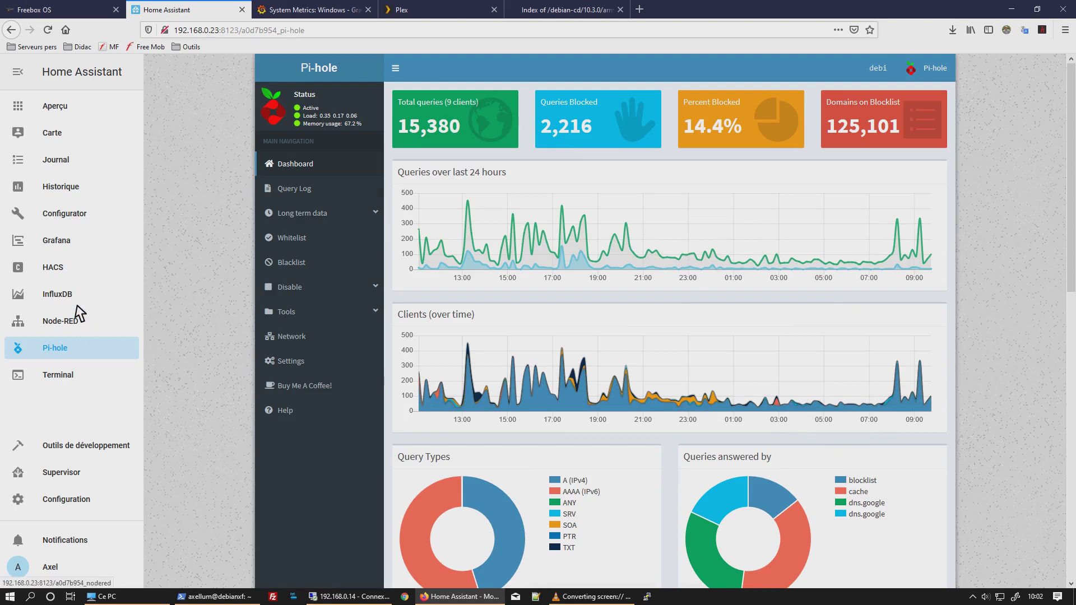
pyautogui.click(70, 243)
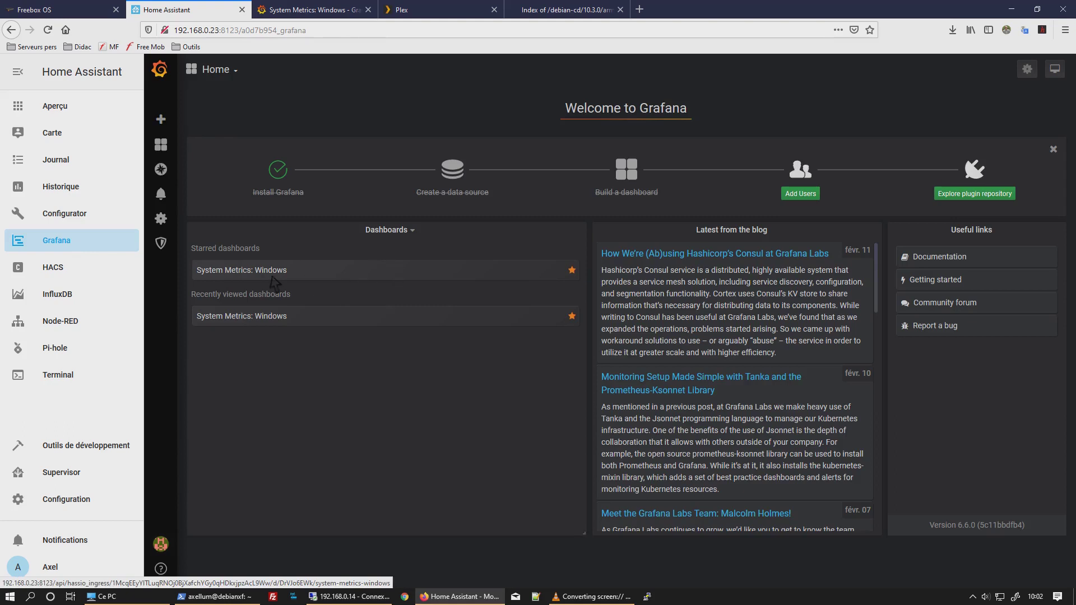
pyautogui.click(274, 275)
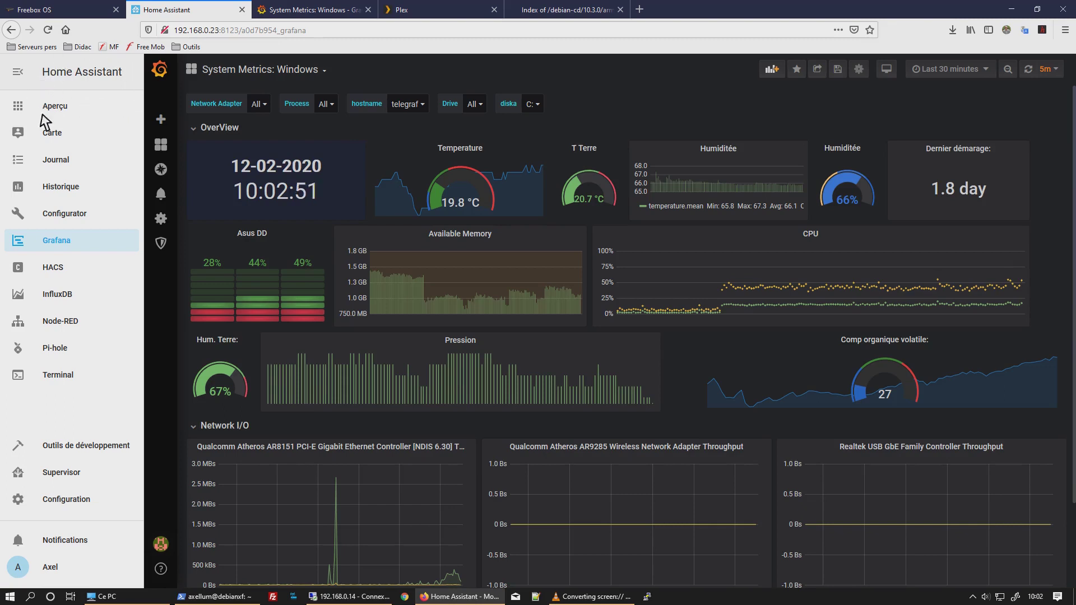
# - Review the configurations of the Debi and Deb_Pi_Plex_14 VMs in Freebox OS
pyautogui.click(47, 9)
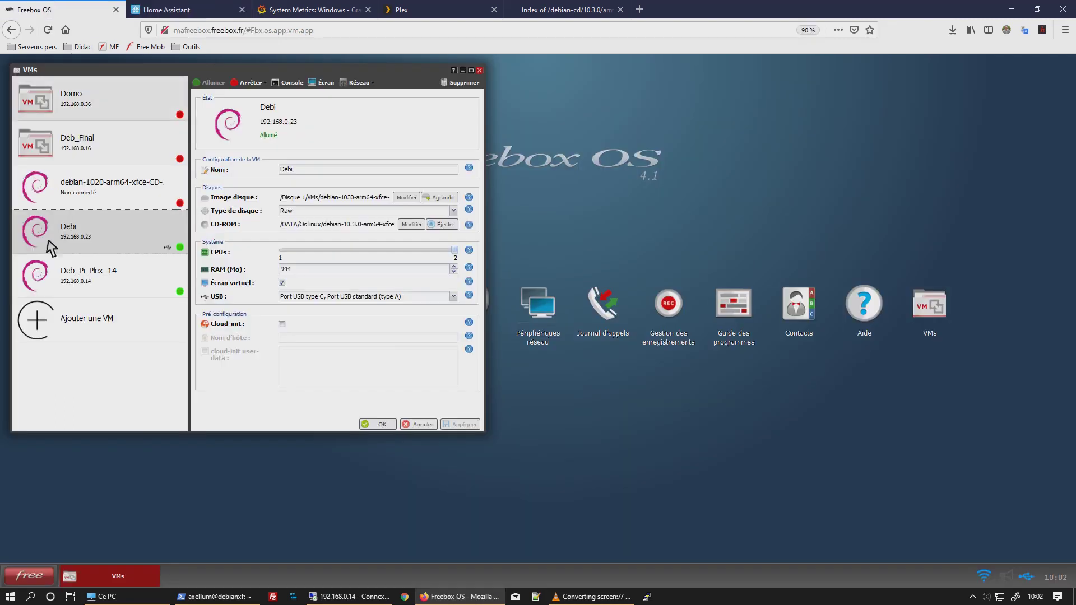
pyautogui.click(105, 281)
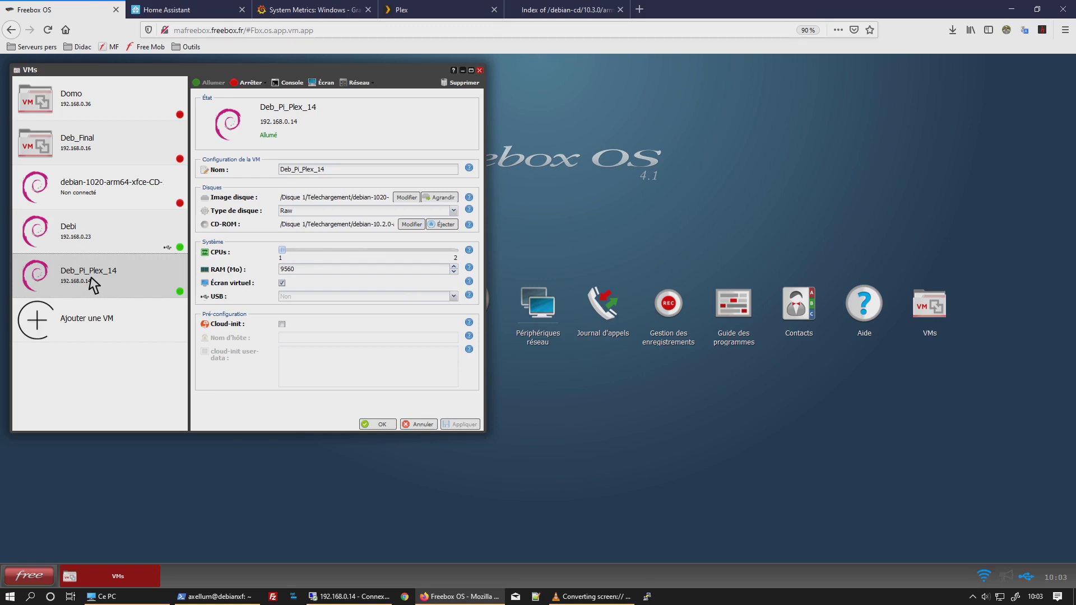
pyautogui.click(115, 237)
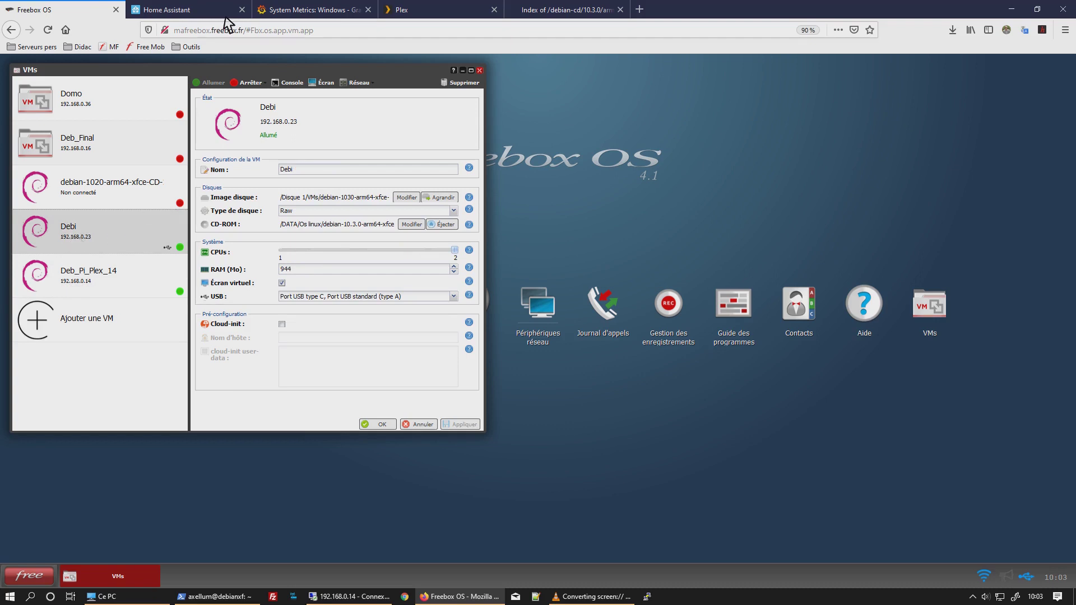
# - Return to Home Assistant, examine the sensor and weather cards of the Aperçu dashboard, and open Pi-hole
pyautogui.click(186, 10)
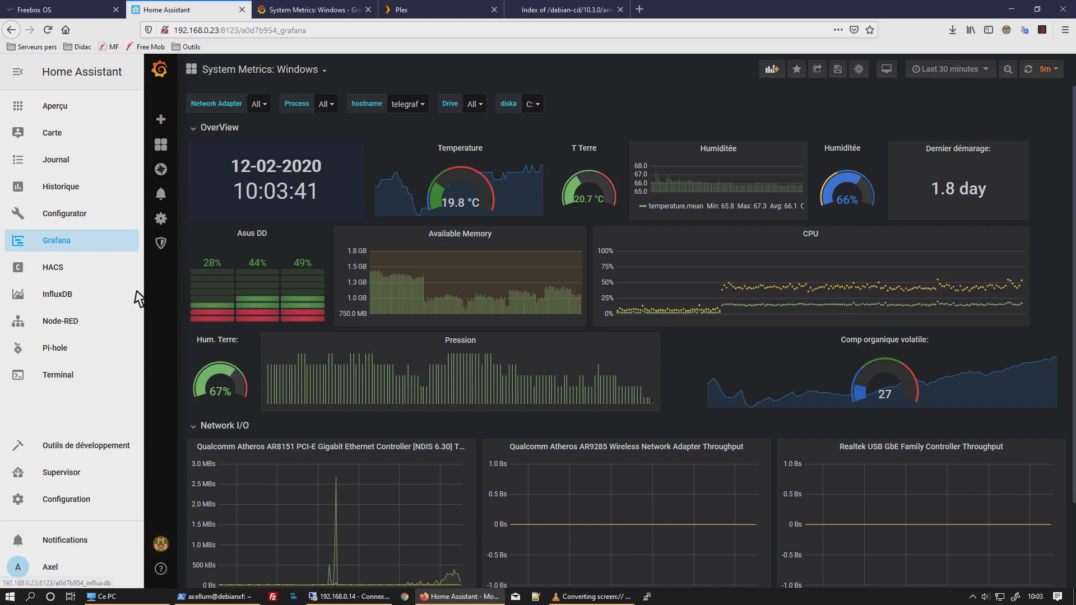
pyautogui.click(58, 110)
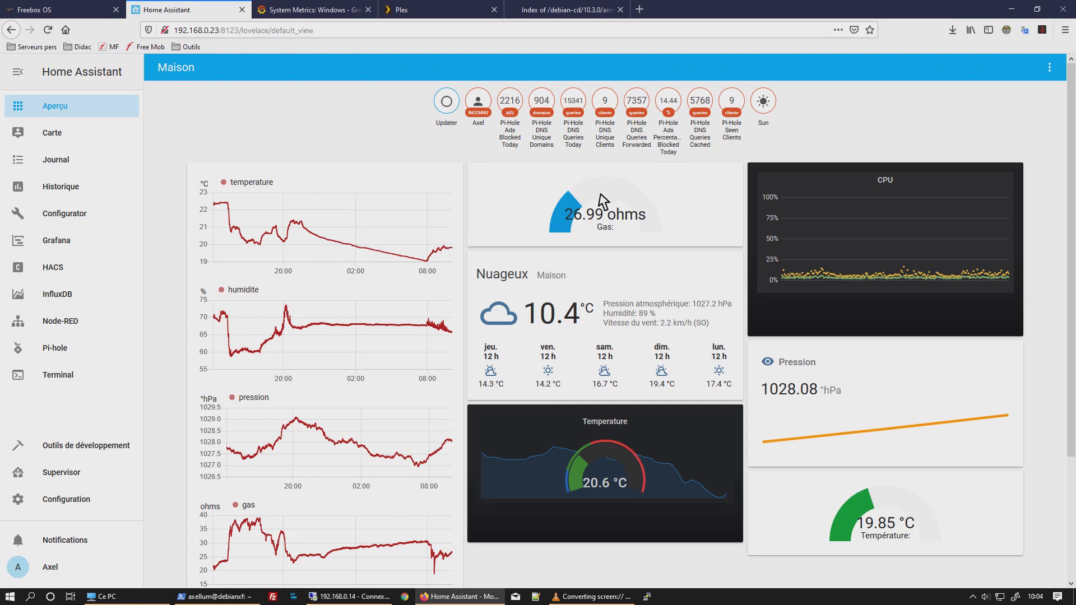
pyautogui.scroll(-1, 569, 342)
pyautogui.scroll(-2, 569, 343)
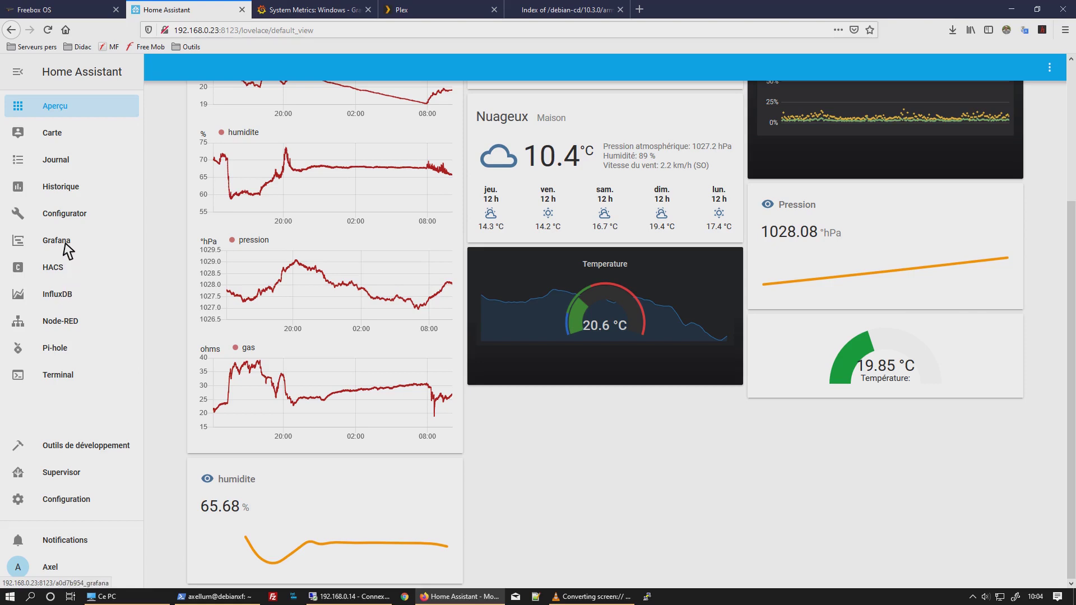
pyautogui.click(55, 348)
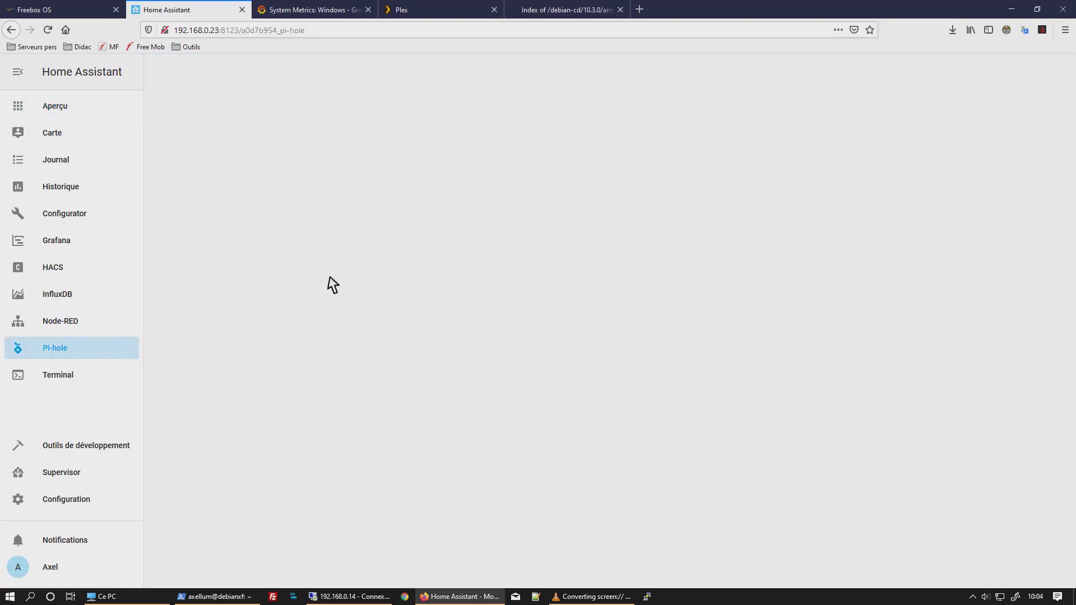